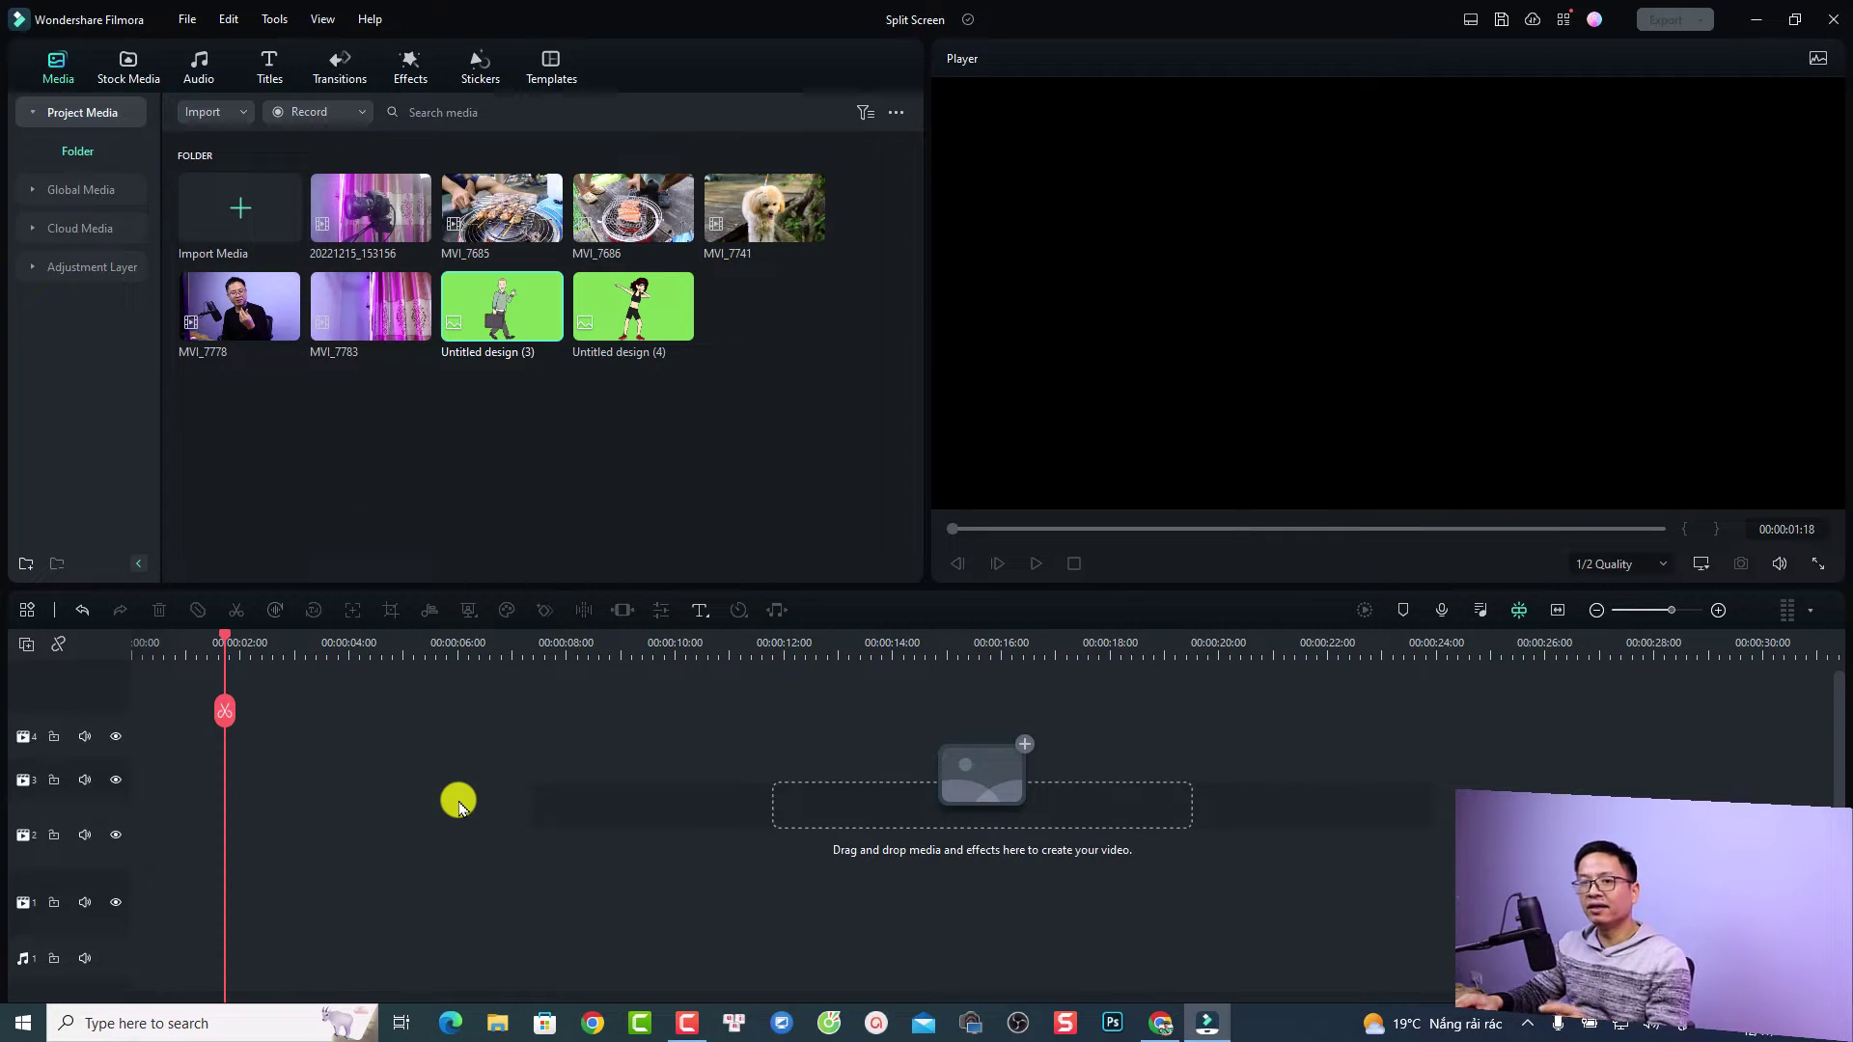
Choose the Classic workspace layout from the Layout Mode menu in the title bar.
{"action": "left_click", "coordinate": [1471, 21]}
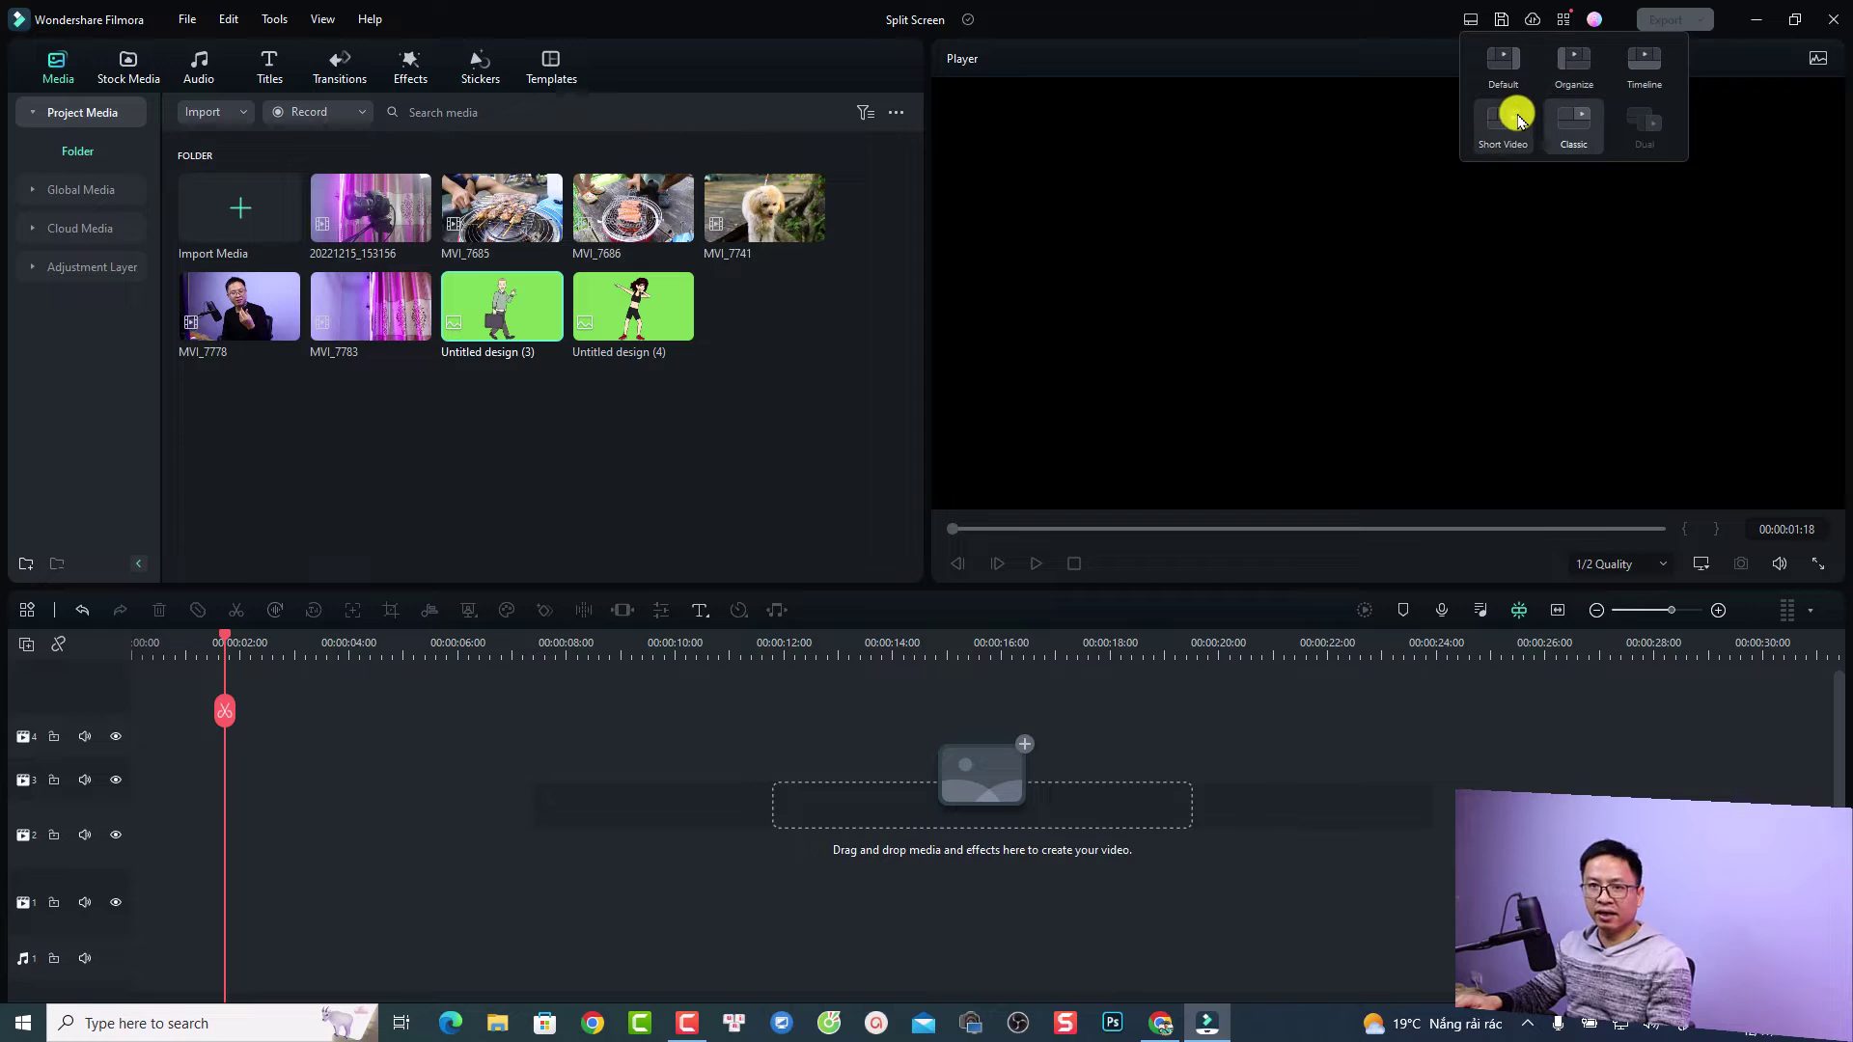
{"action": "left_click", "coordinate": [1571, 126]}
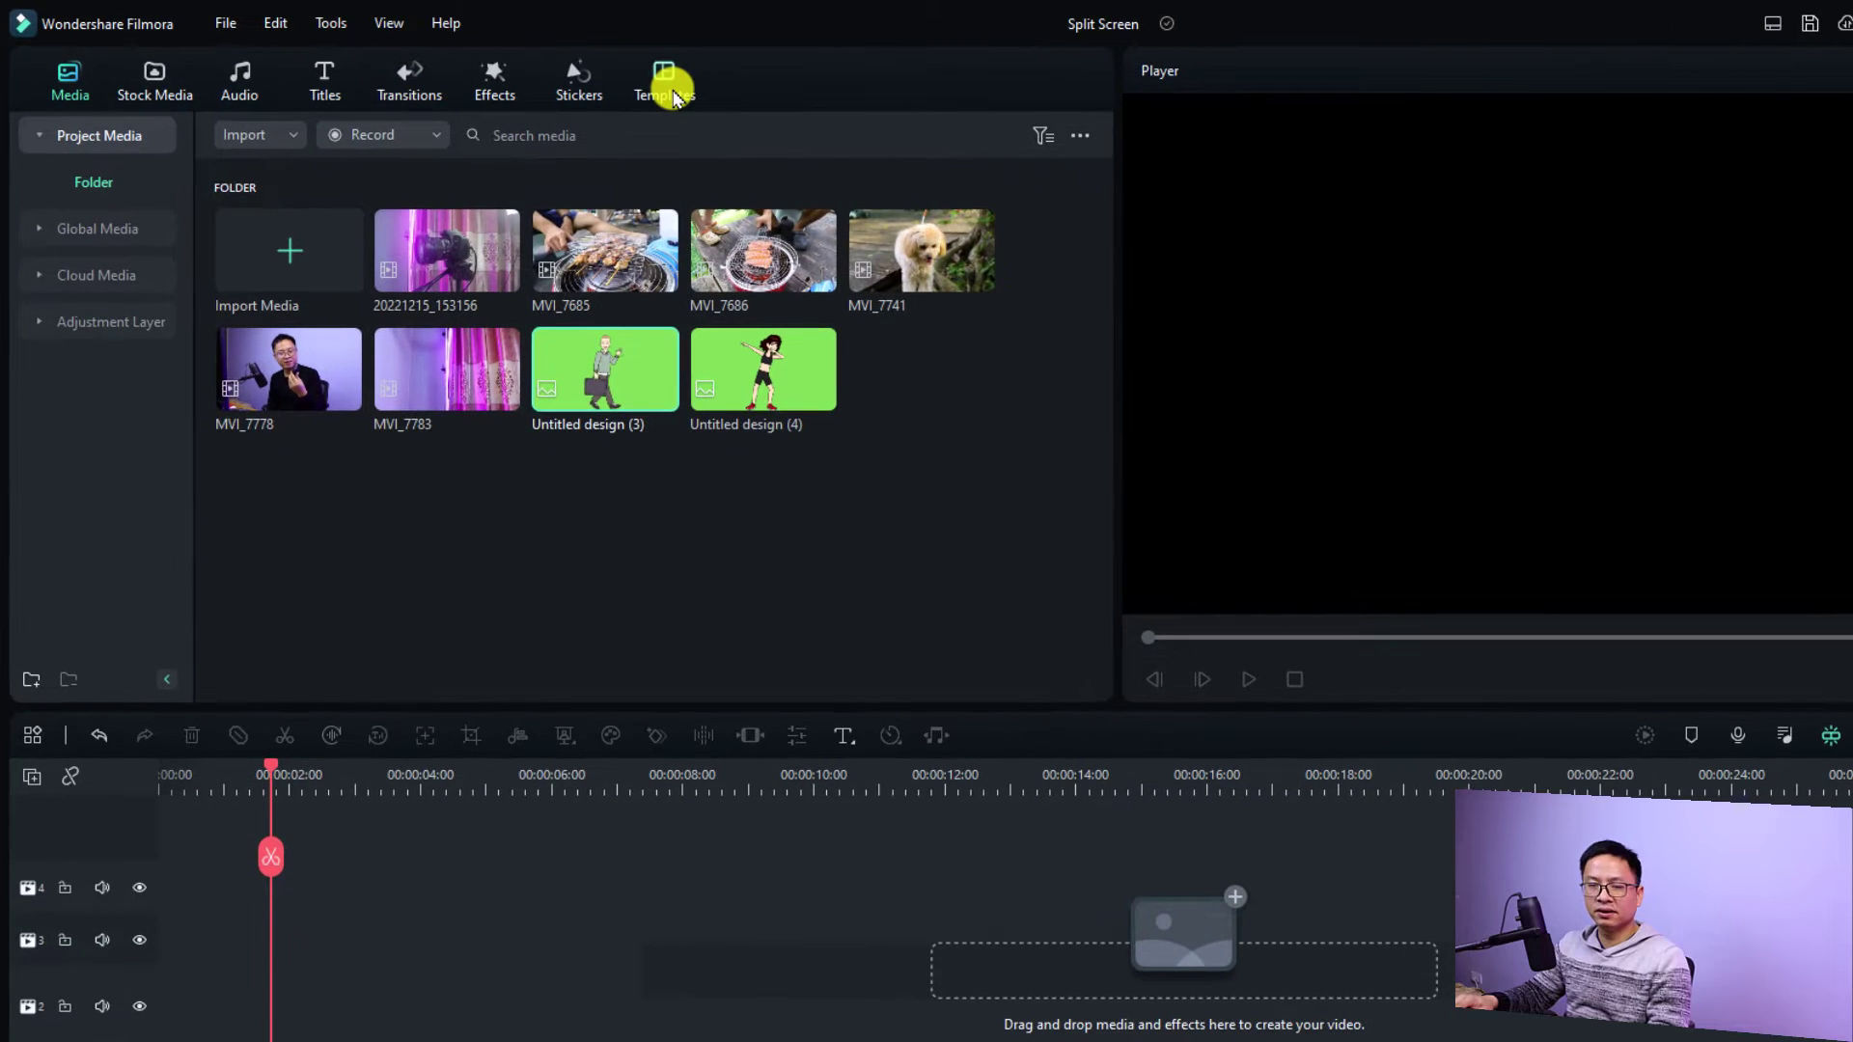
Show the Split Screen template categories and browse the Social Media templates.
{"action": "left_click", "coordinate": [672, 97]}
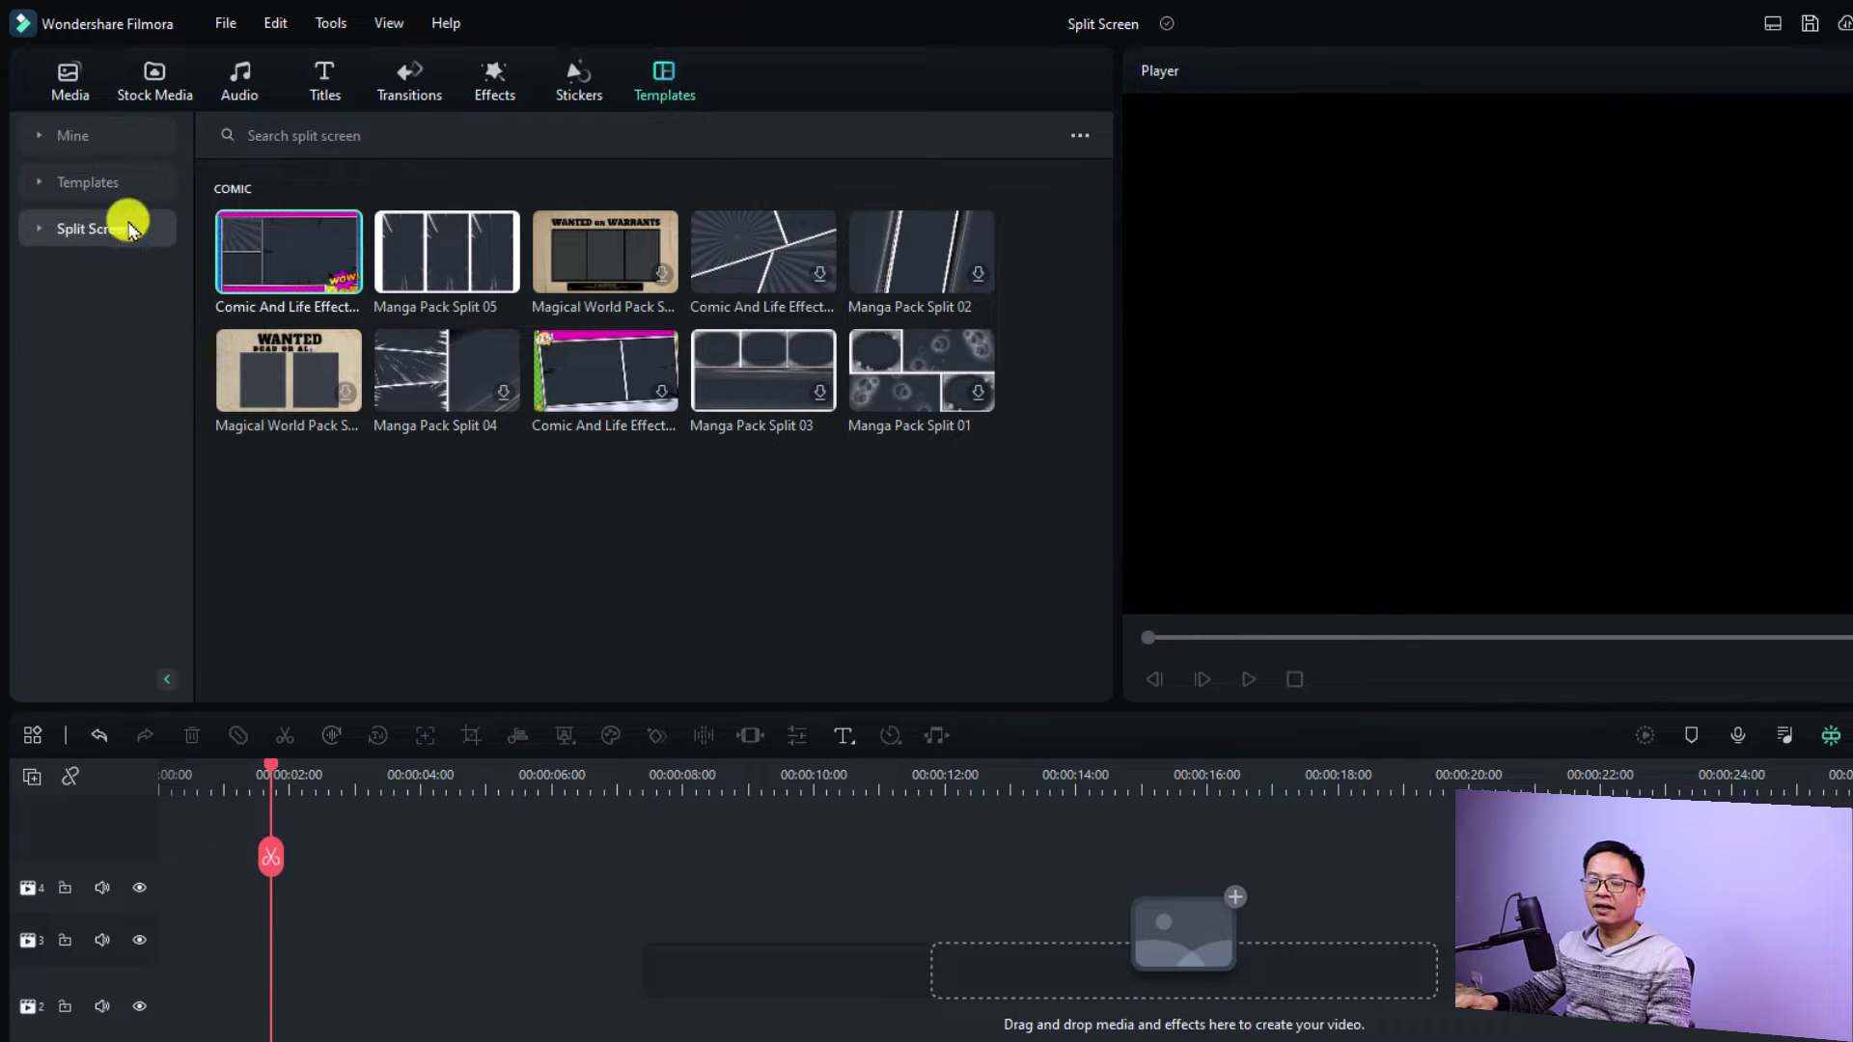
{"action": "left_click", "coordinate": [40, 235]}
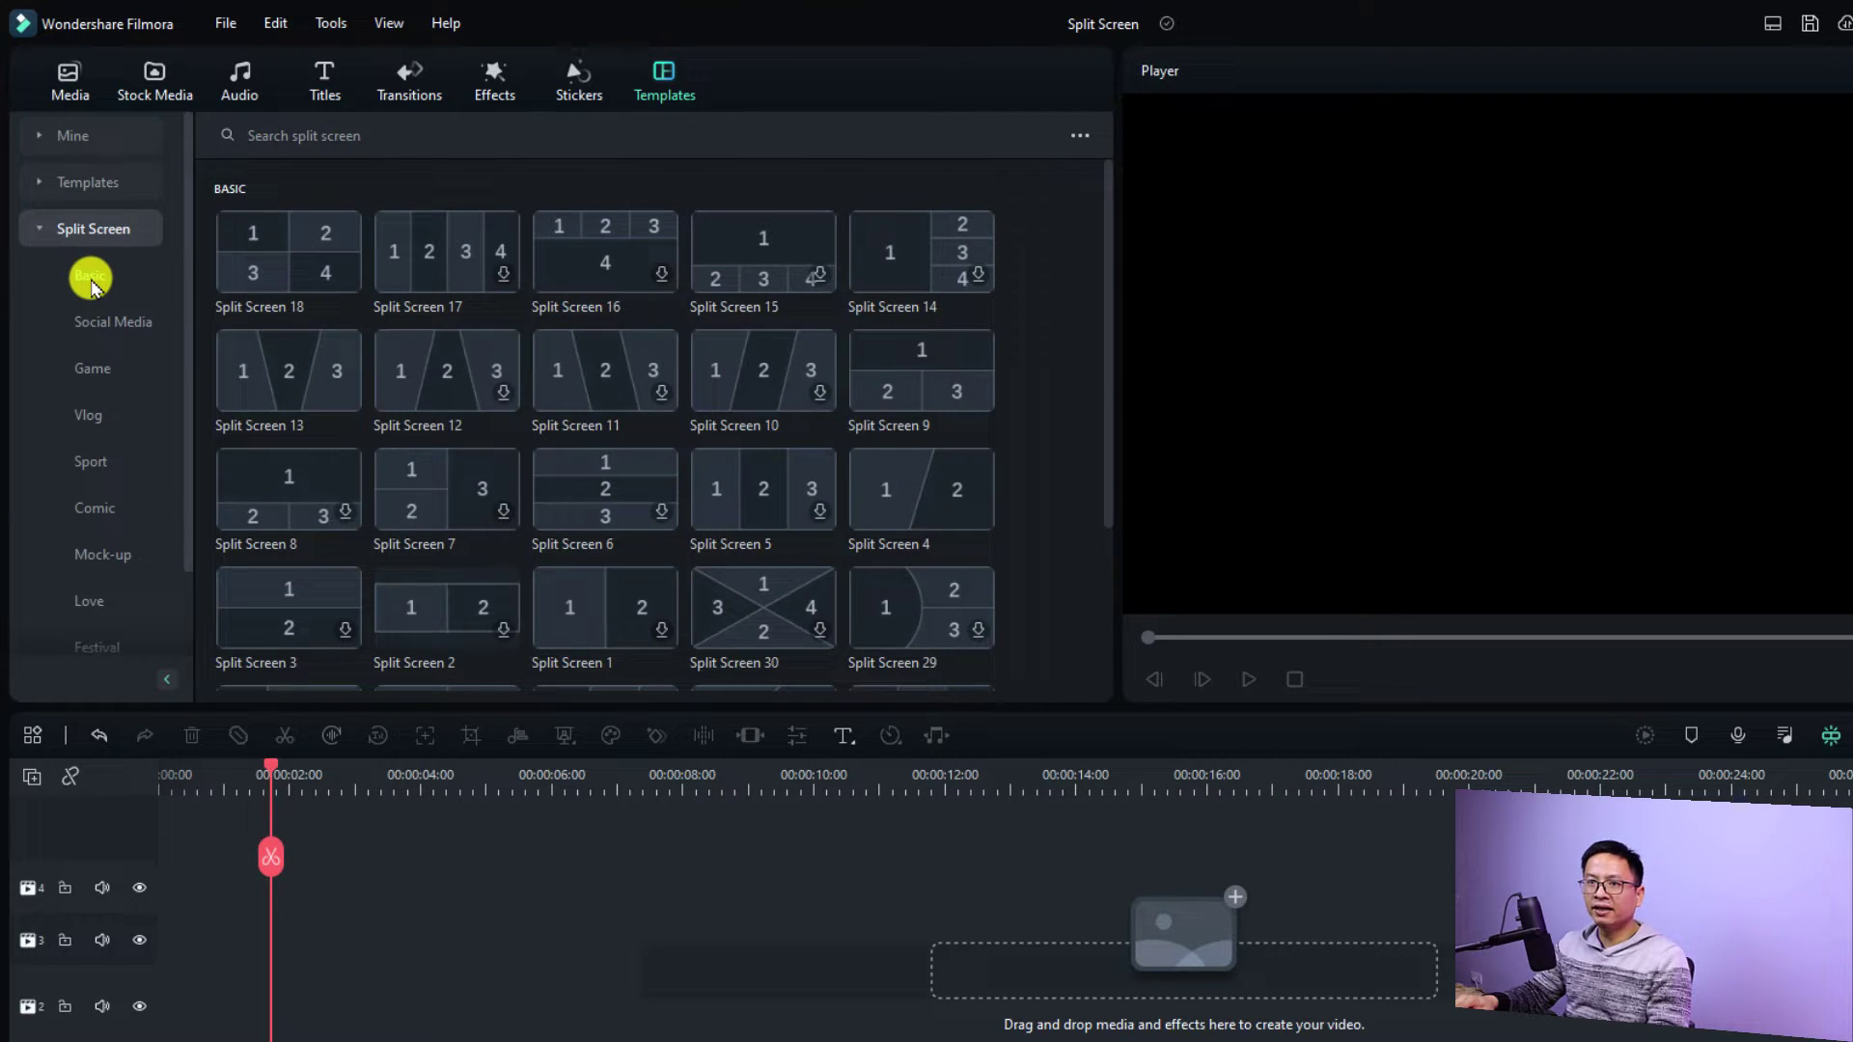
{"action": "scroll", "coordinate": [665, 395], "scroll_direction": "down", "scroll_amount": 1}
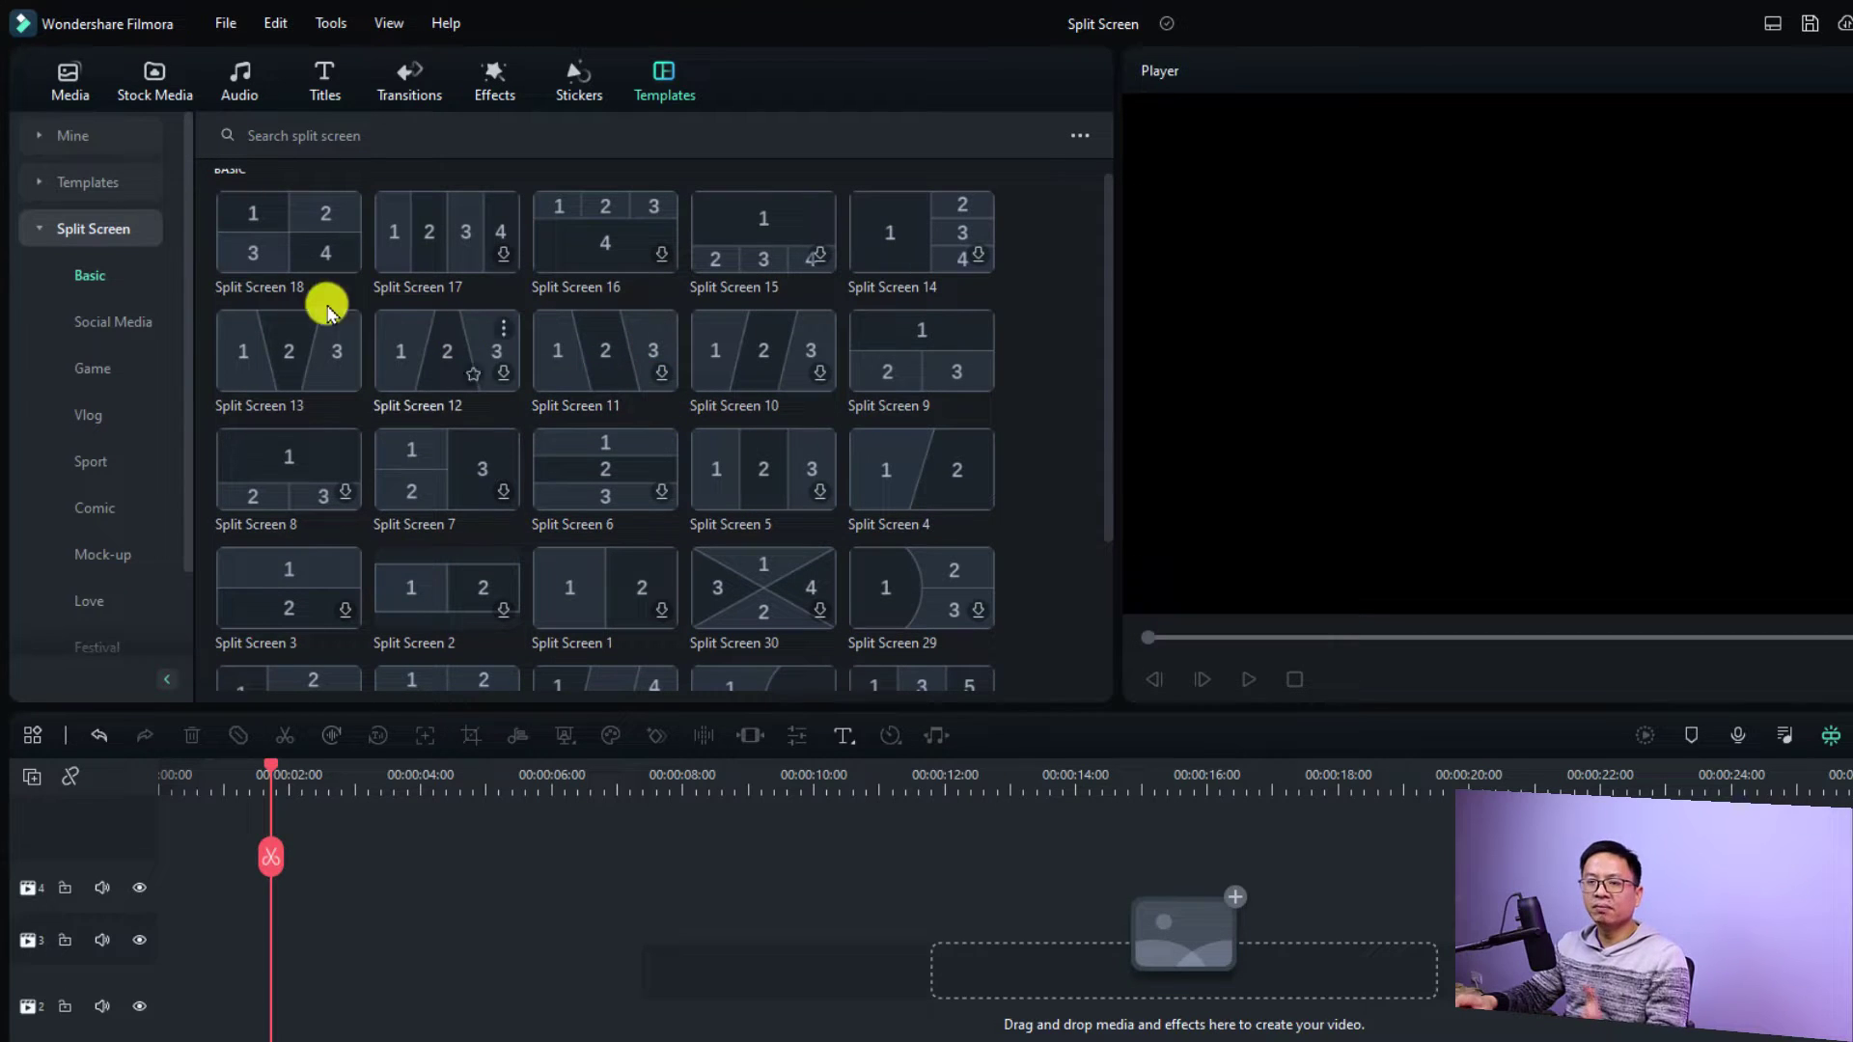
{"action": "left_click", "coordinate": [113, 321]}
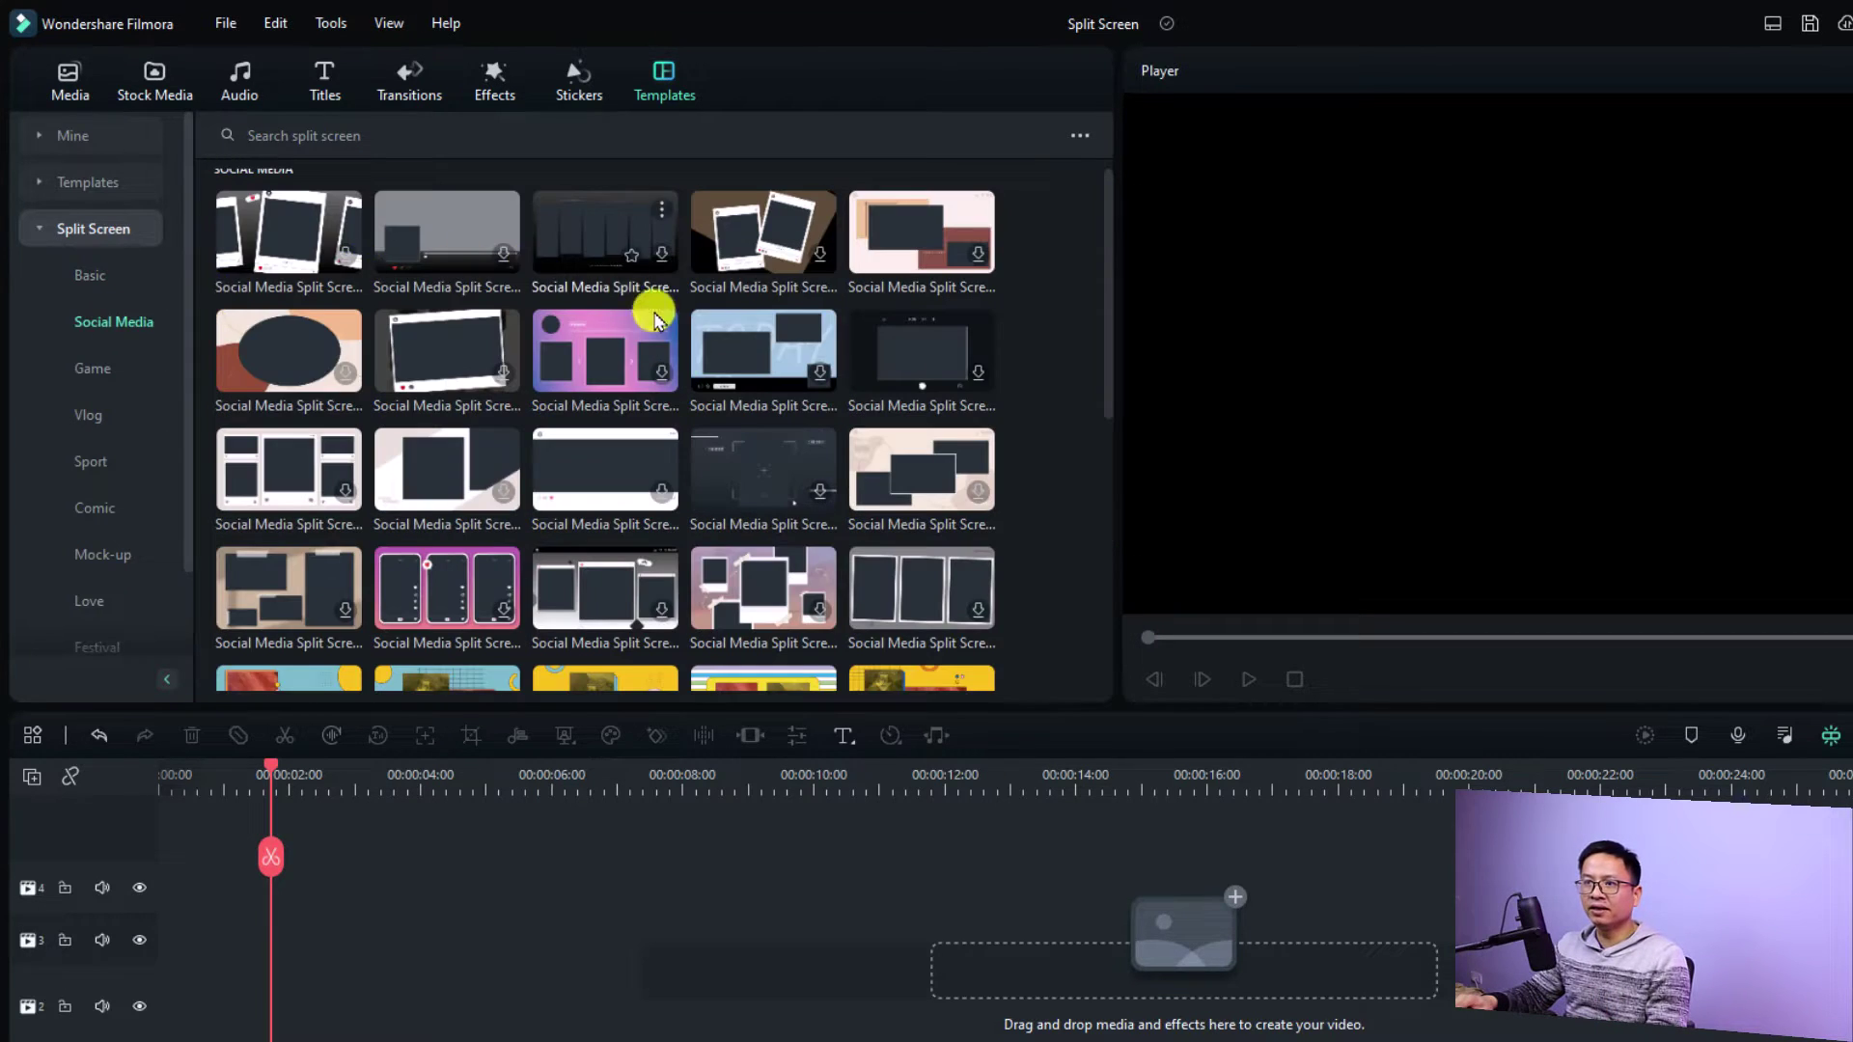
{"action": "scroll", "coordinate": [676, 424], "scroll_direction": "down", "scroll_amount": 3}
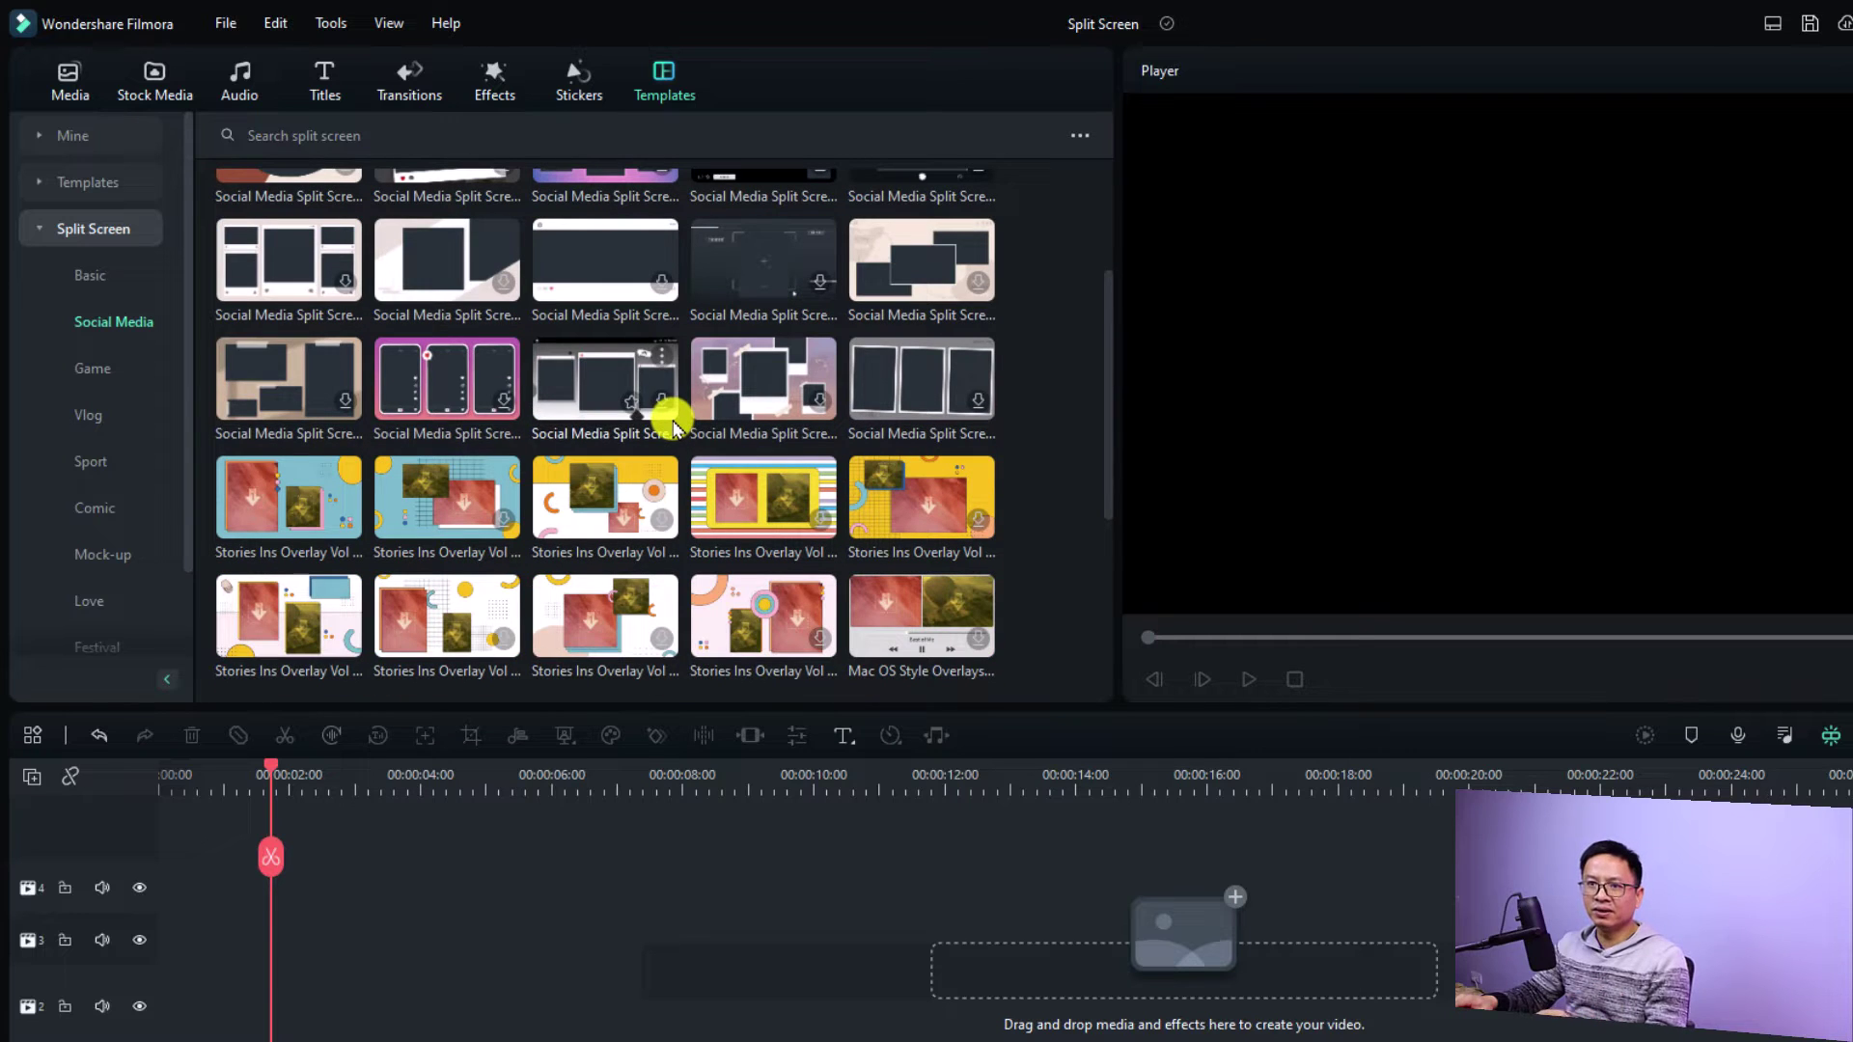
Browse the Game, Vlog, Sport, Comic, Mock-up and Love split-screen templates.
{"action": "left_click", "coordinate": [86, 370]}
{"action": "left_click", "coordinate": [94, 414]}
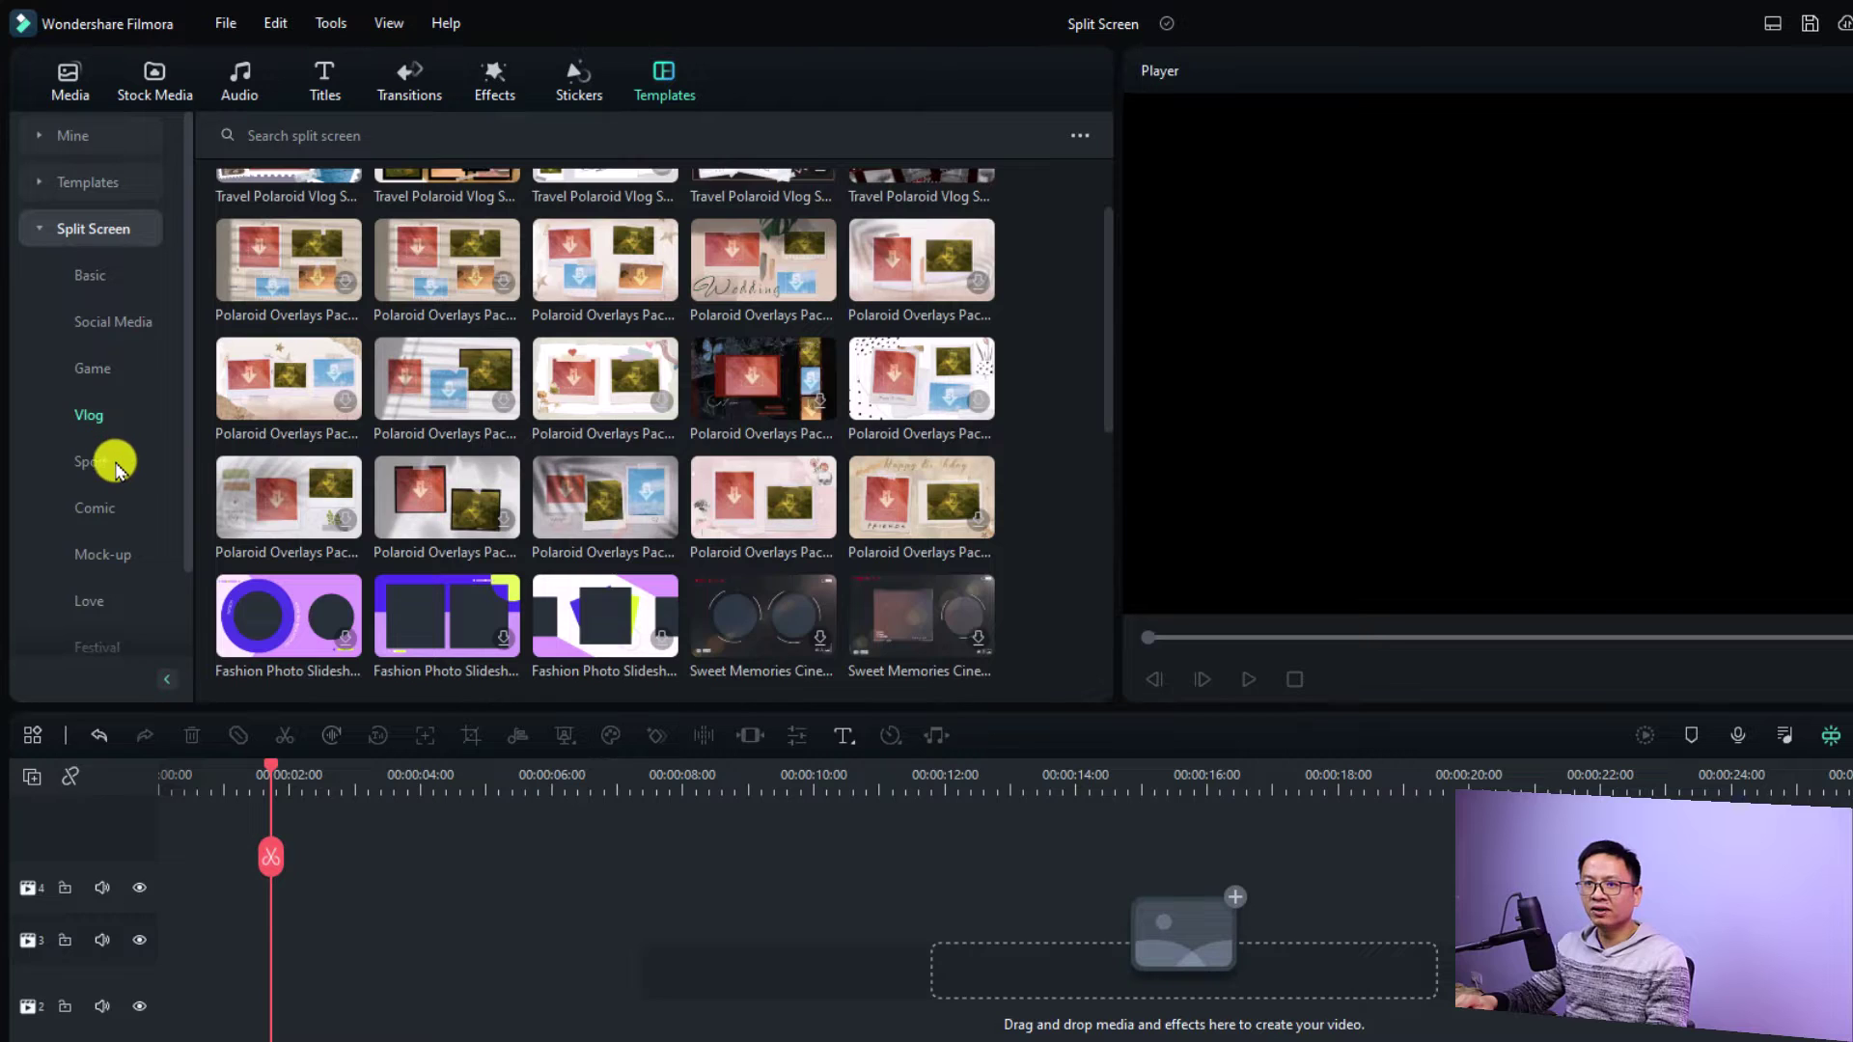
{"action": "left_click", "coordinate": [114, 465]}
{"action": "left_click", "coordinate": [95, 507]}
{"action": "left_click", "coordinate": [102, 556]}
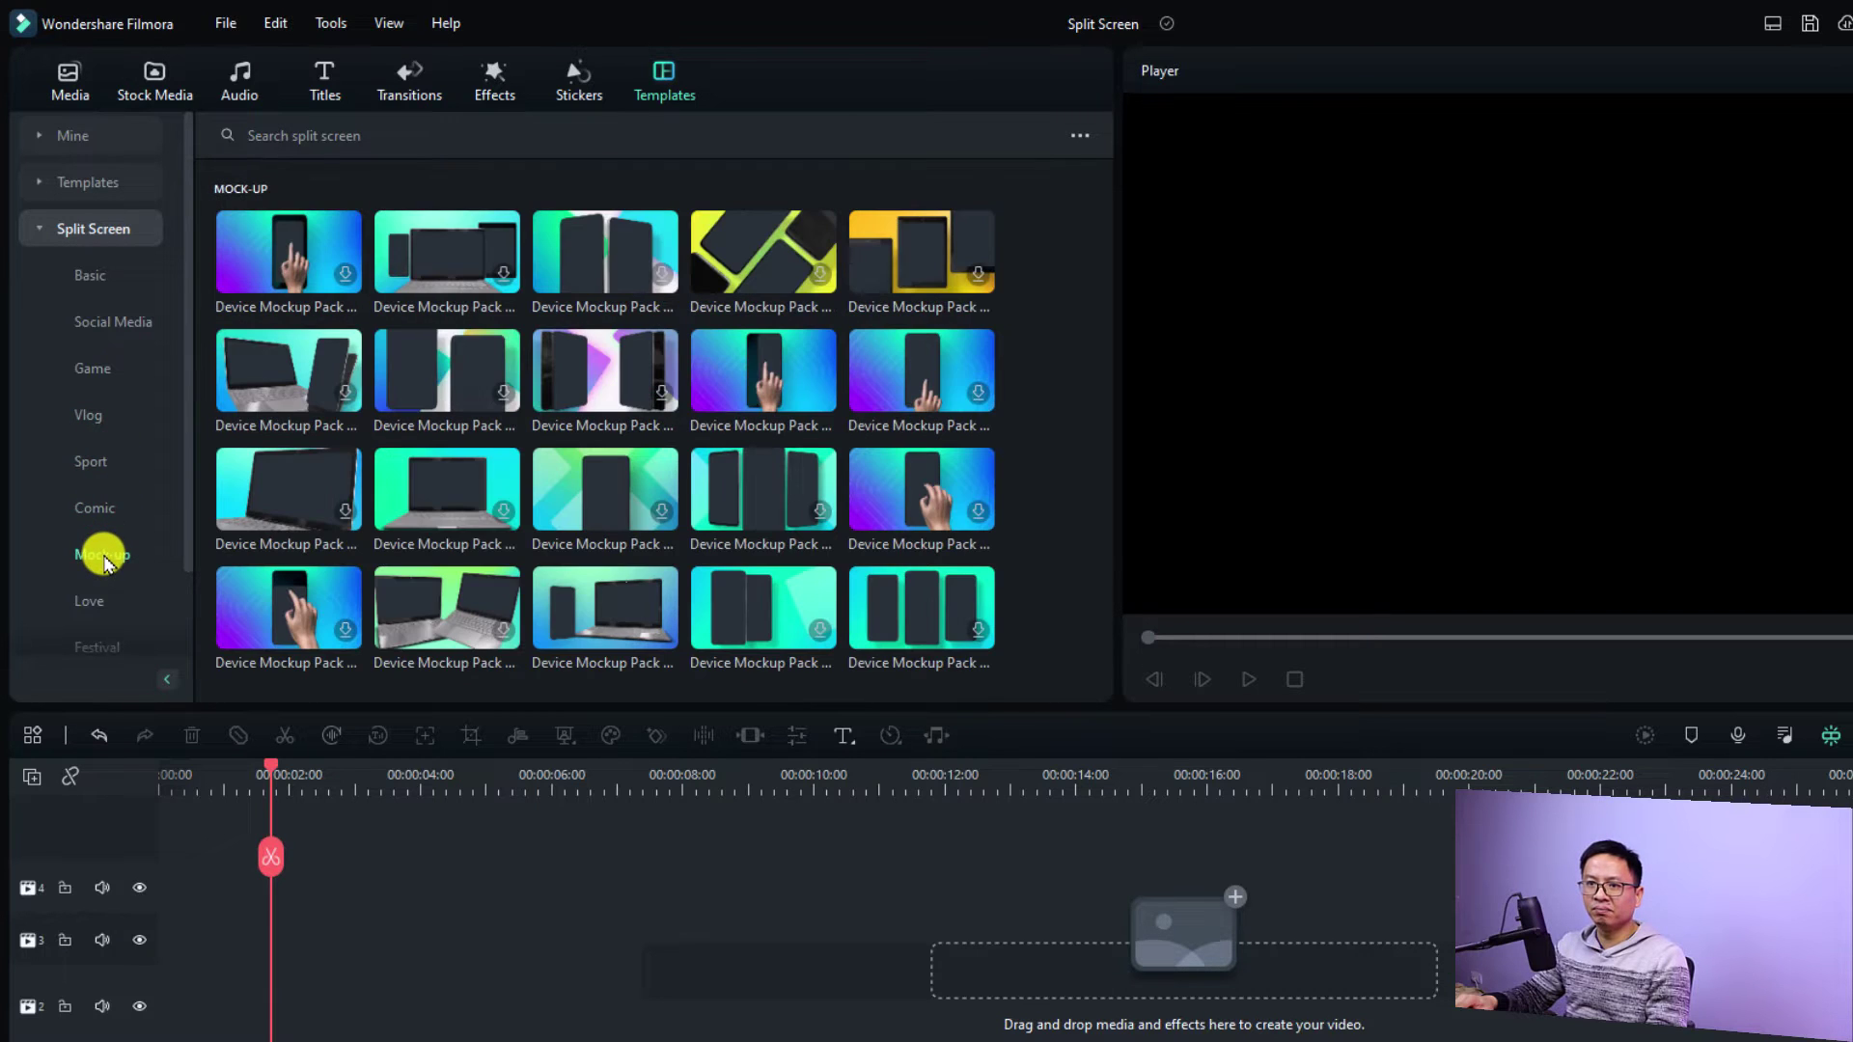
{"action": "left_click", "coordinate": [91, 600]}
Browse the Festival and End Screen templates, then return to the Basic category.
{"action": "scroll", "coordinate": [125, 594], "scroll_direction": "down", "scroll_amount": 1}
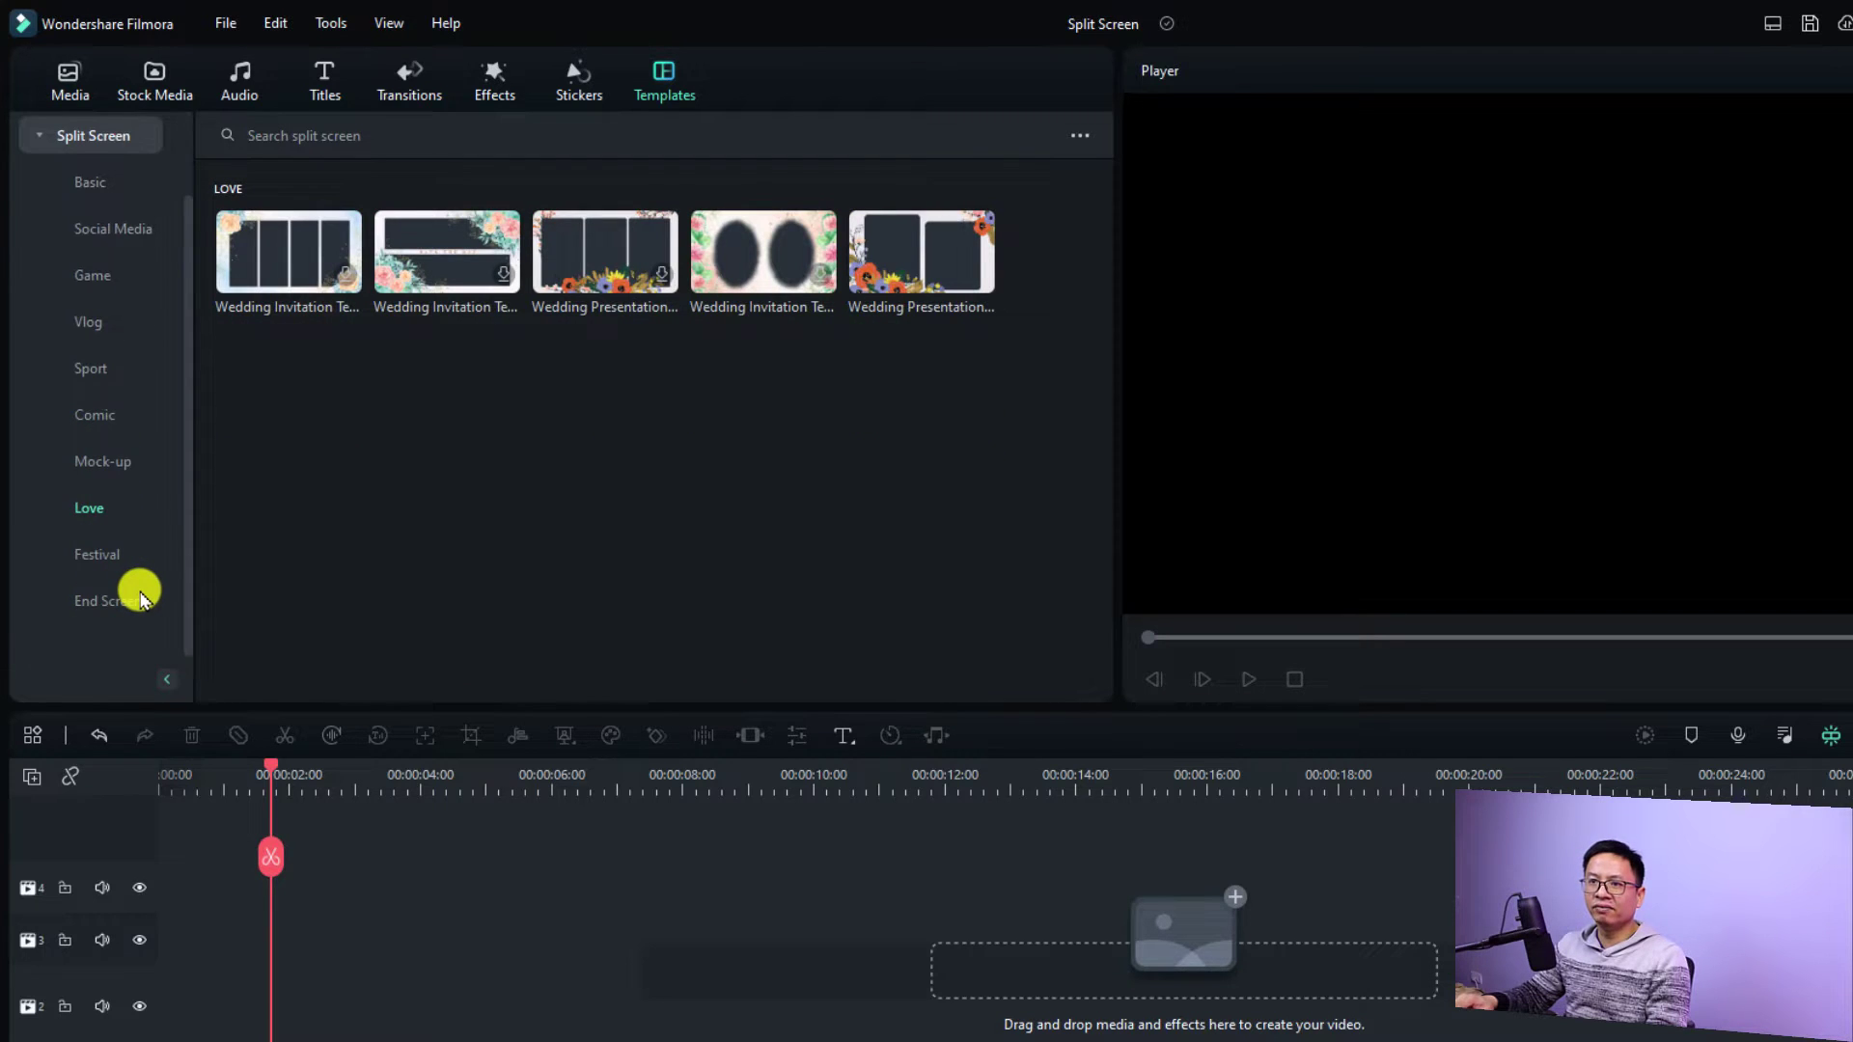
{"action": "left_click", "coordinate": [99, 555]}
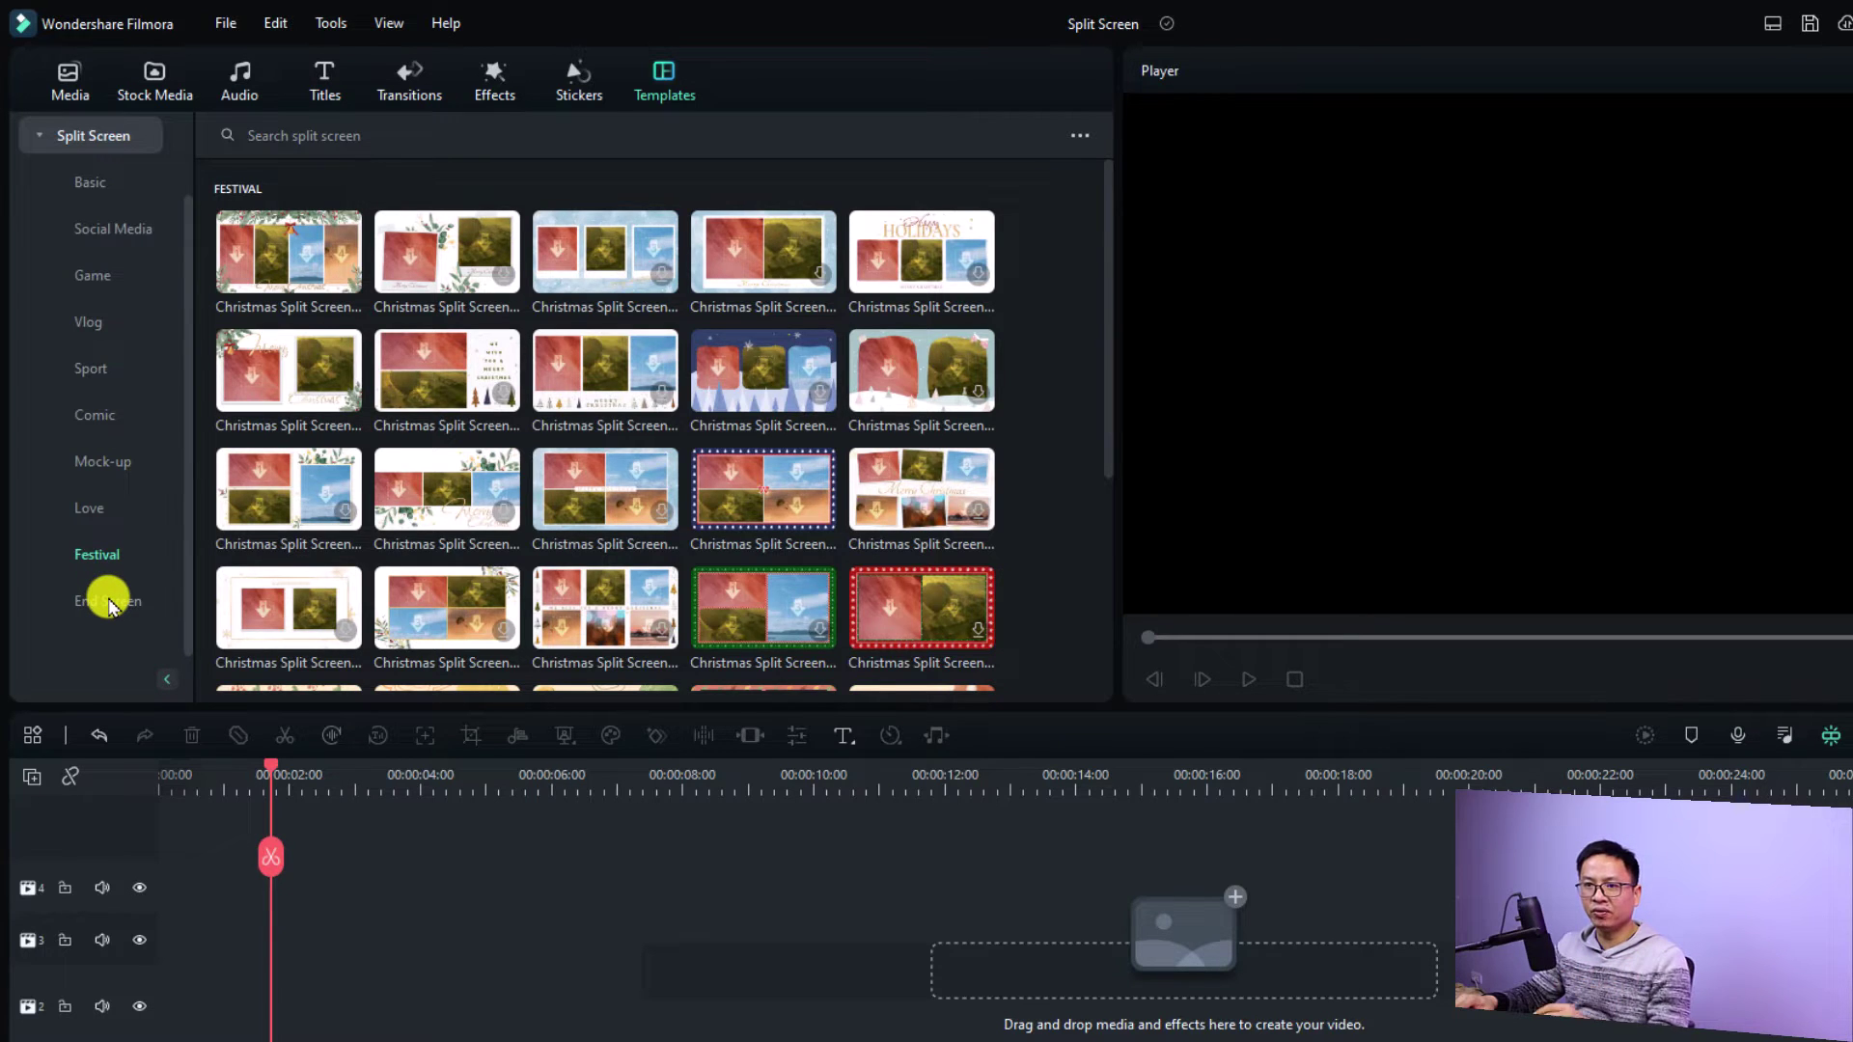
{"action": "left_click", "coordinate": [109, 602]}
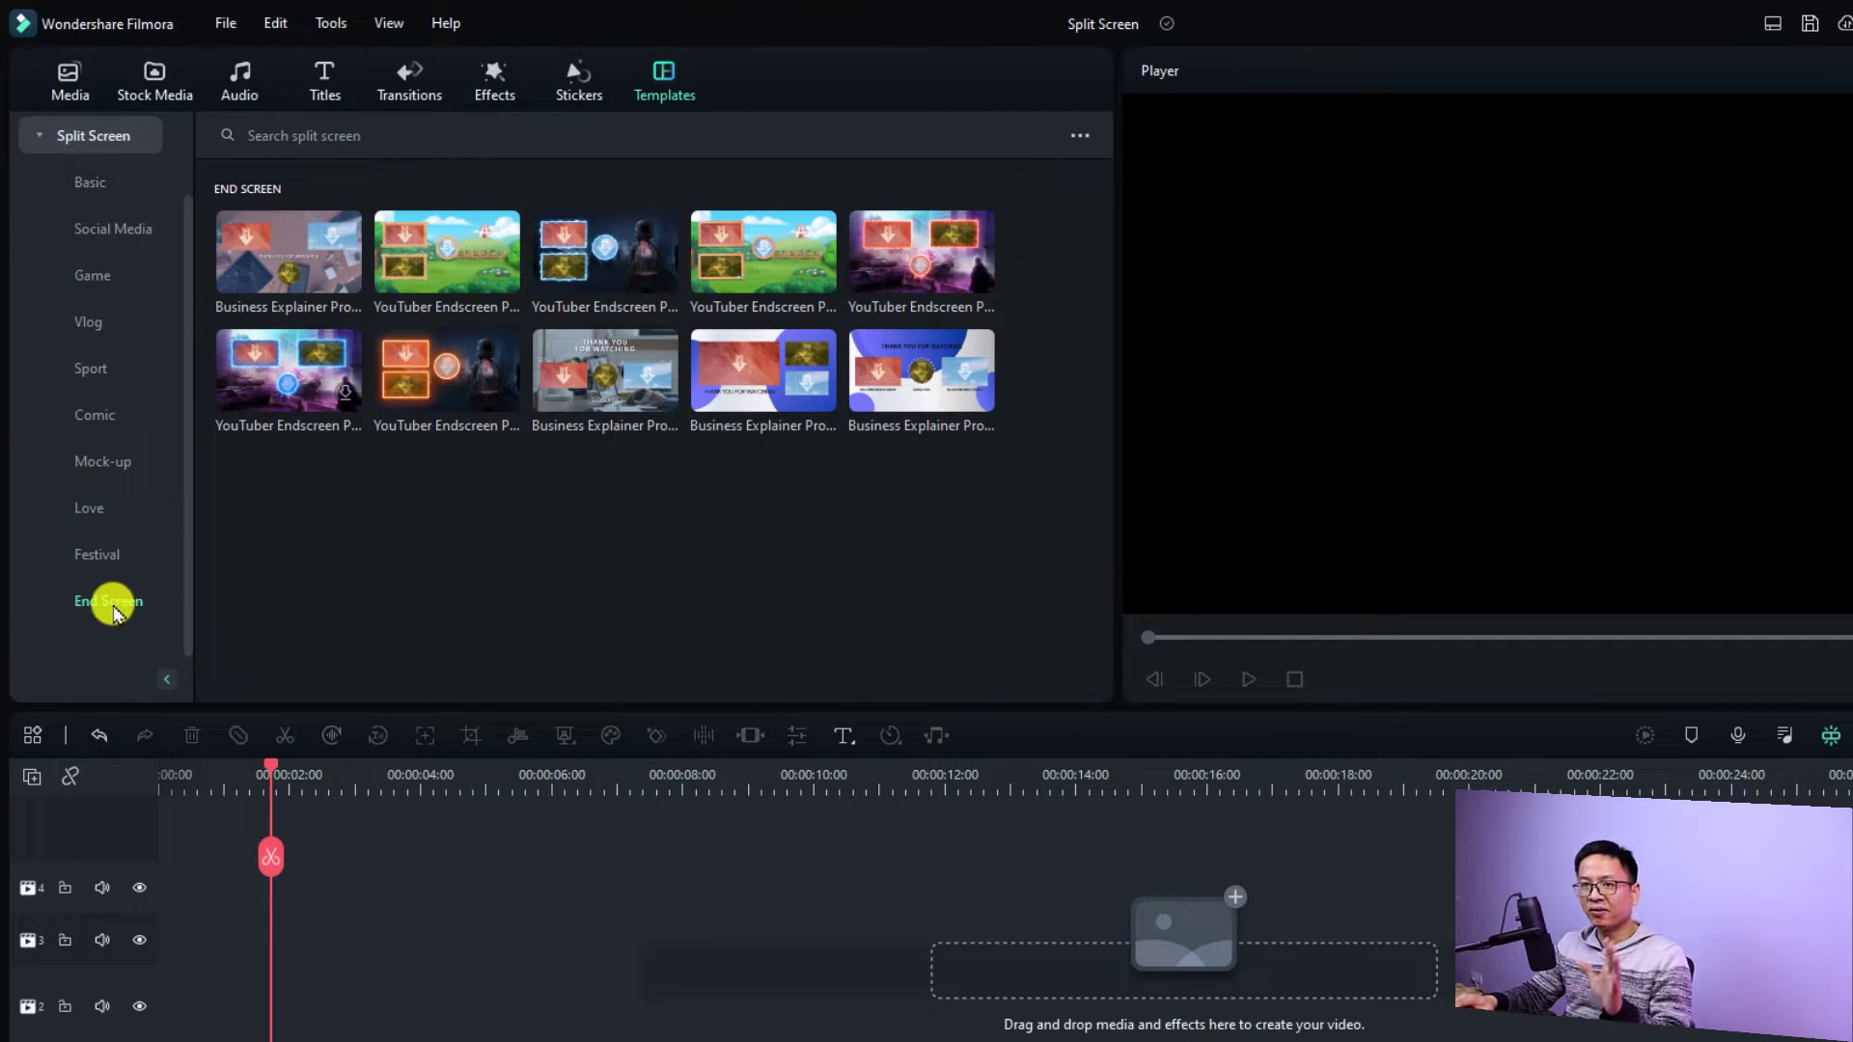
{"action": "left_click", "coordinate": [94, 185]}
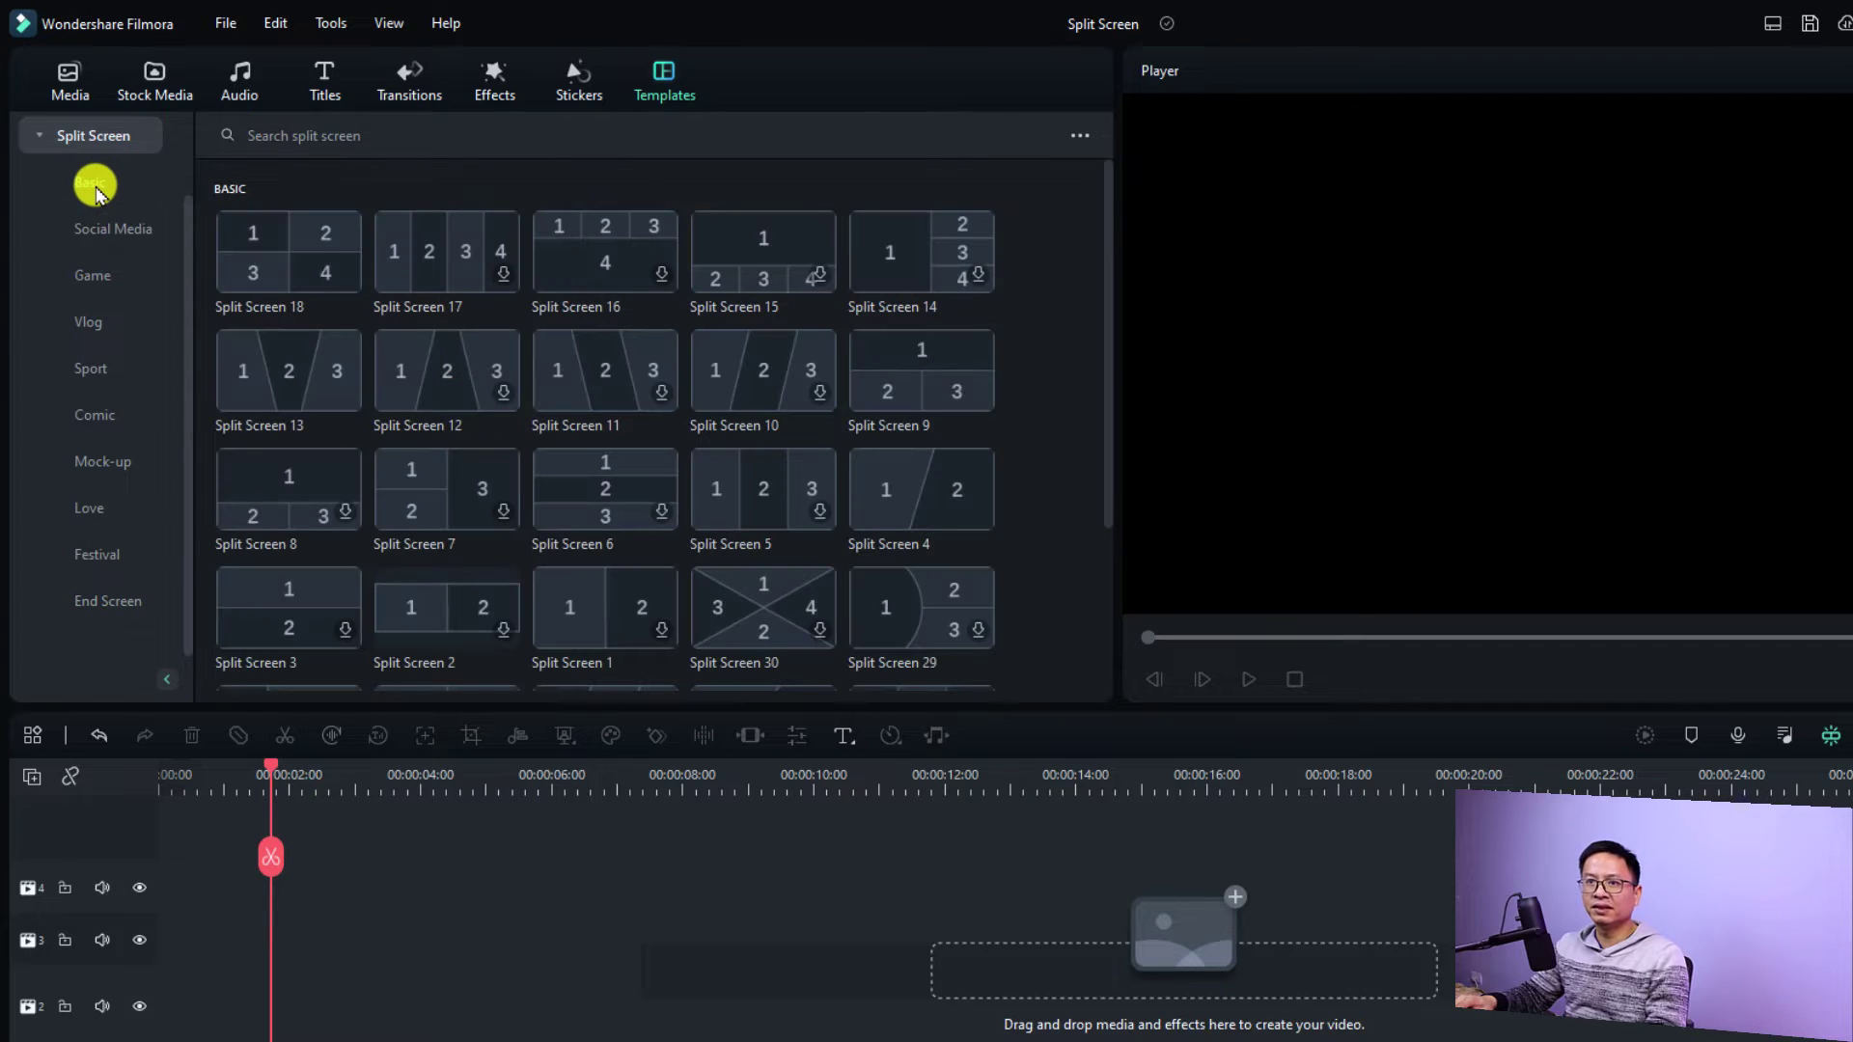
Put Split Screen 12 on video track 2, preview it, and extend it to about 10 seconds.
{"action": "left_click", "coordinate": [503, 393]}
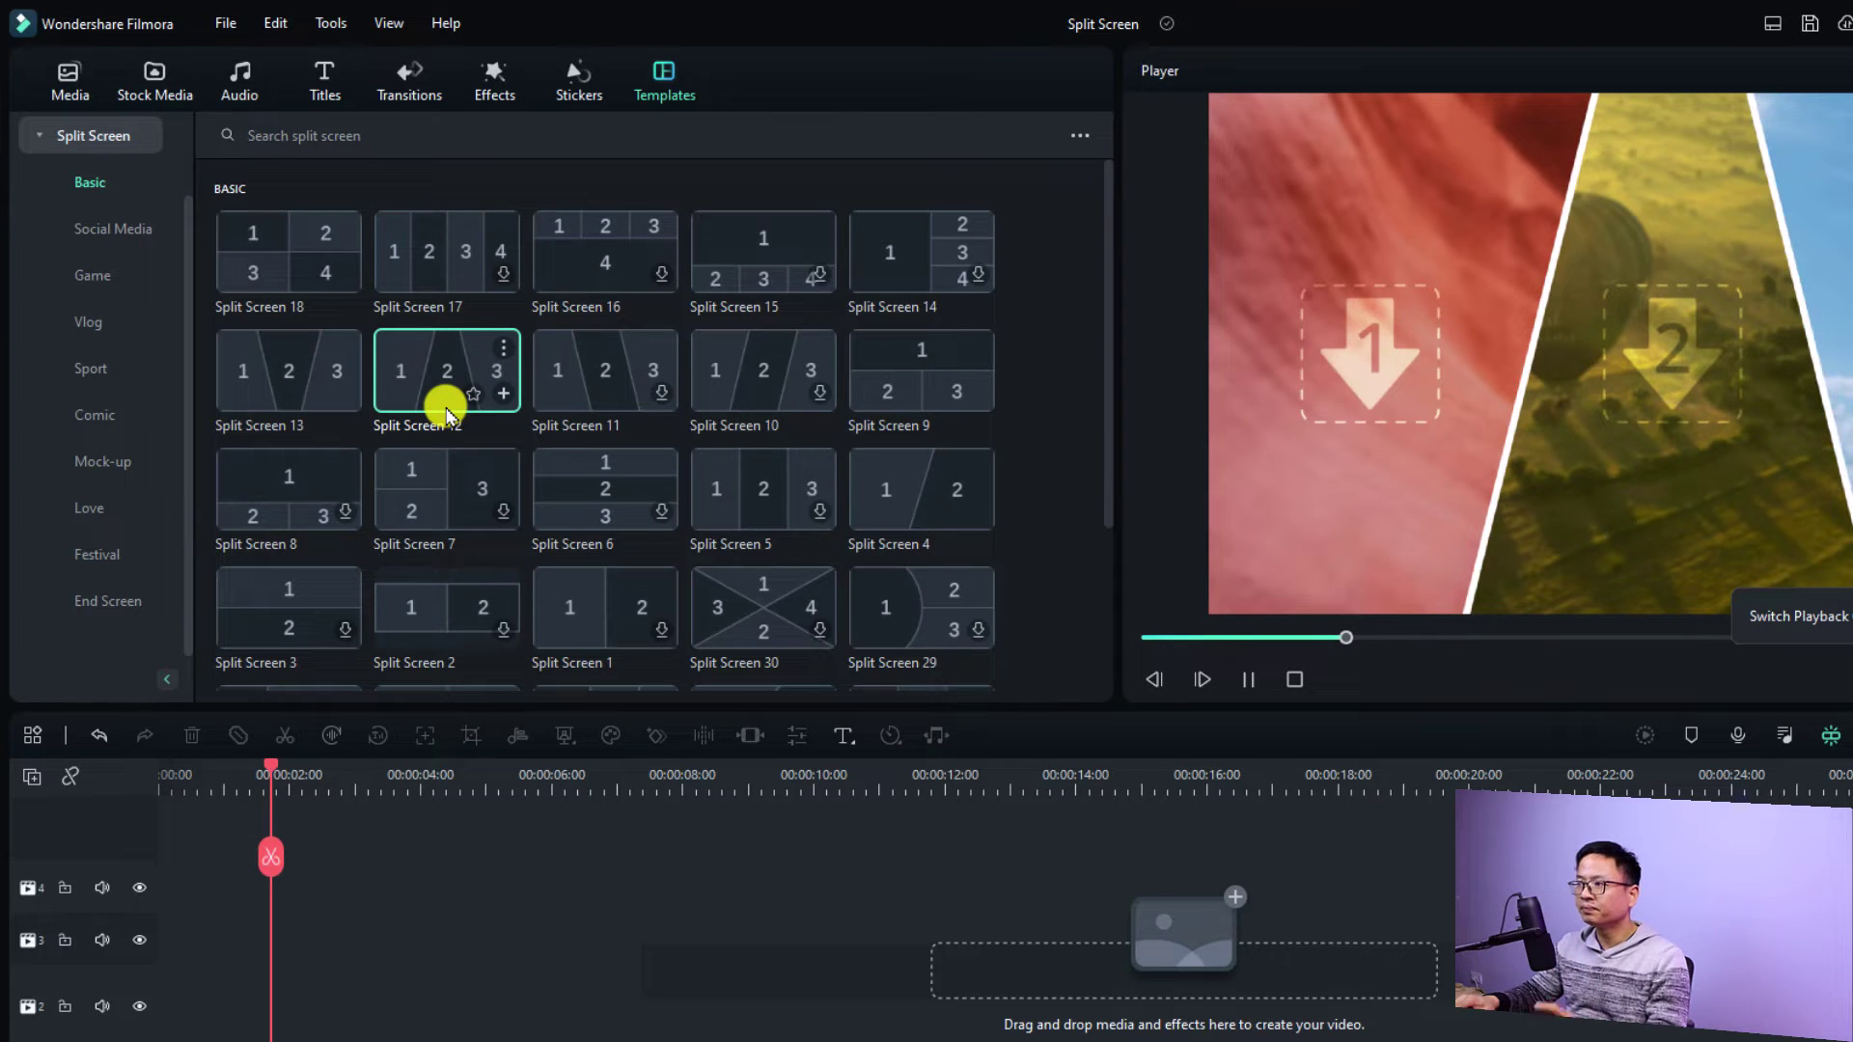
{"action": "left_click_drag", "start_coordinate": [439, 384], "coordinate": [159, 1011]}
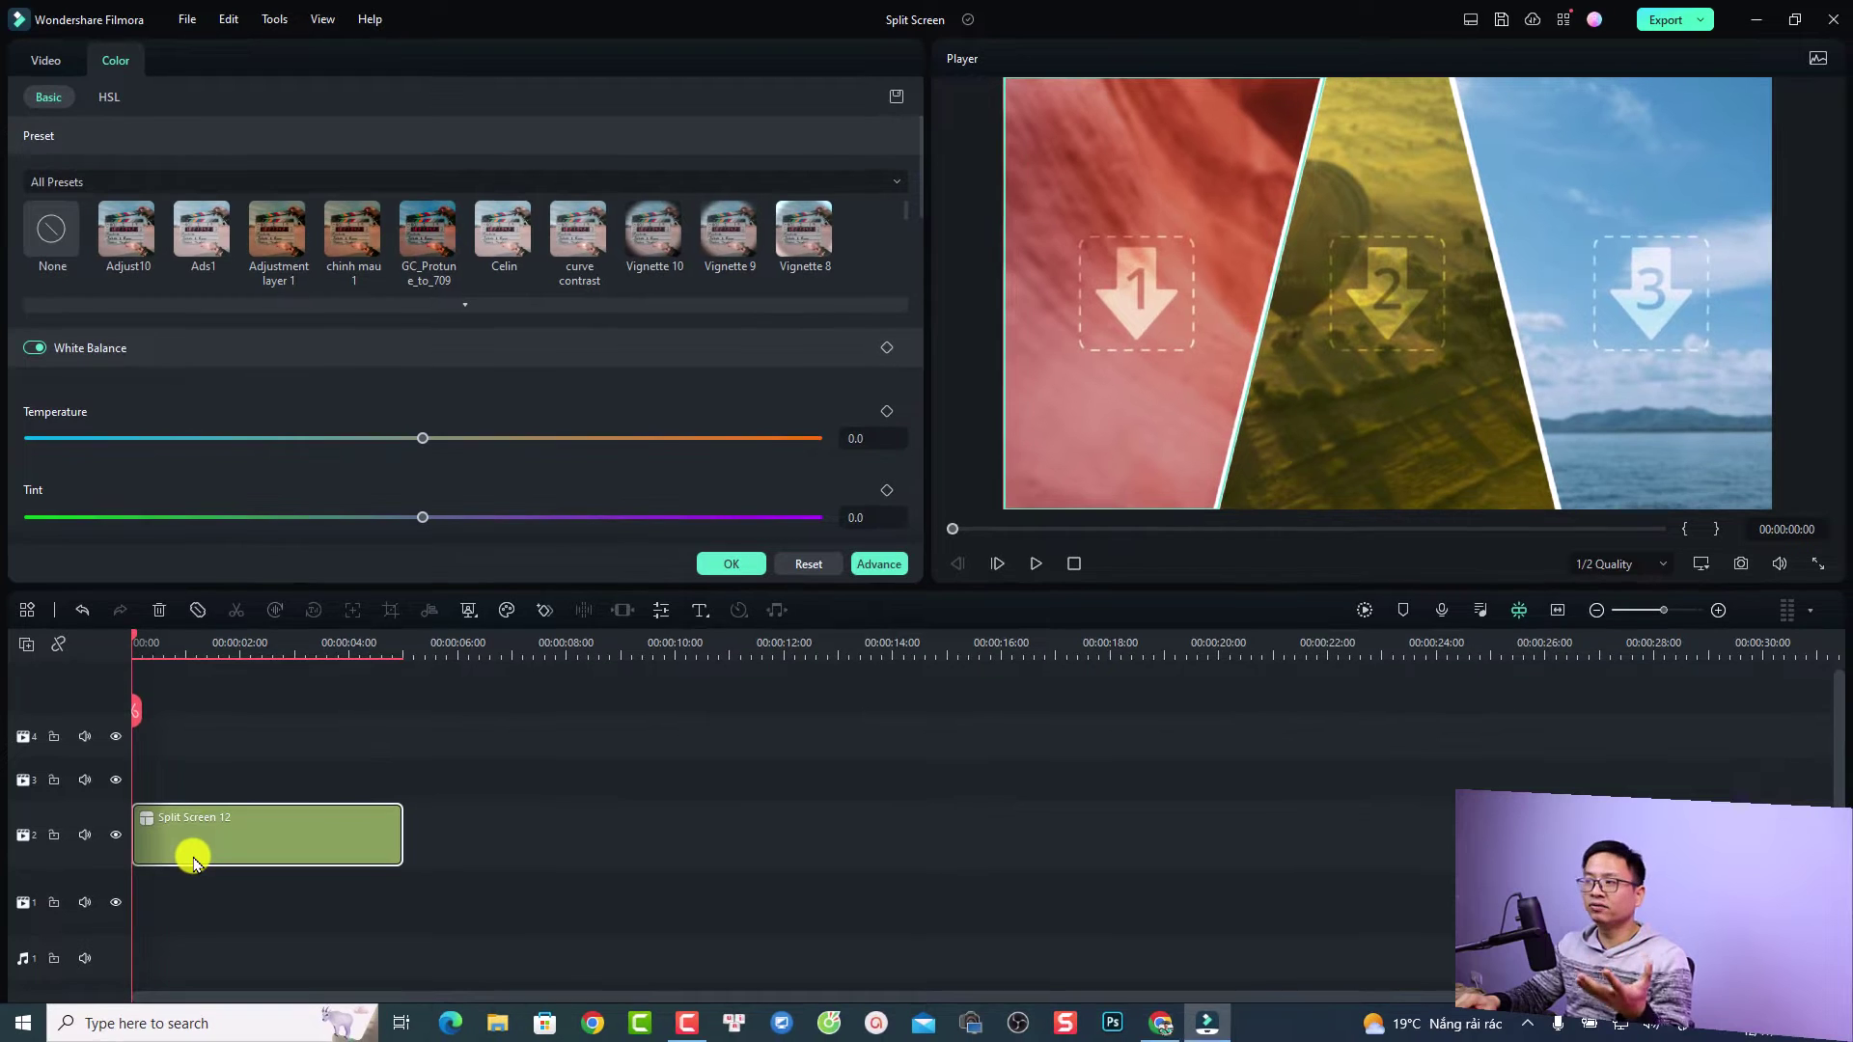
{"action": "key", "text": "space"}
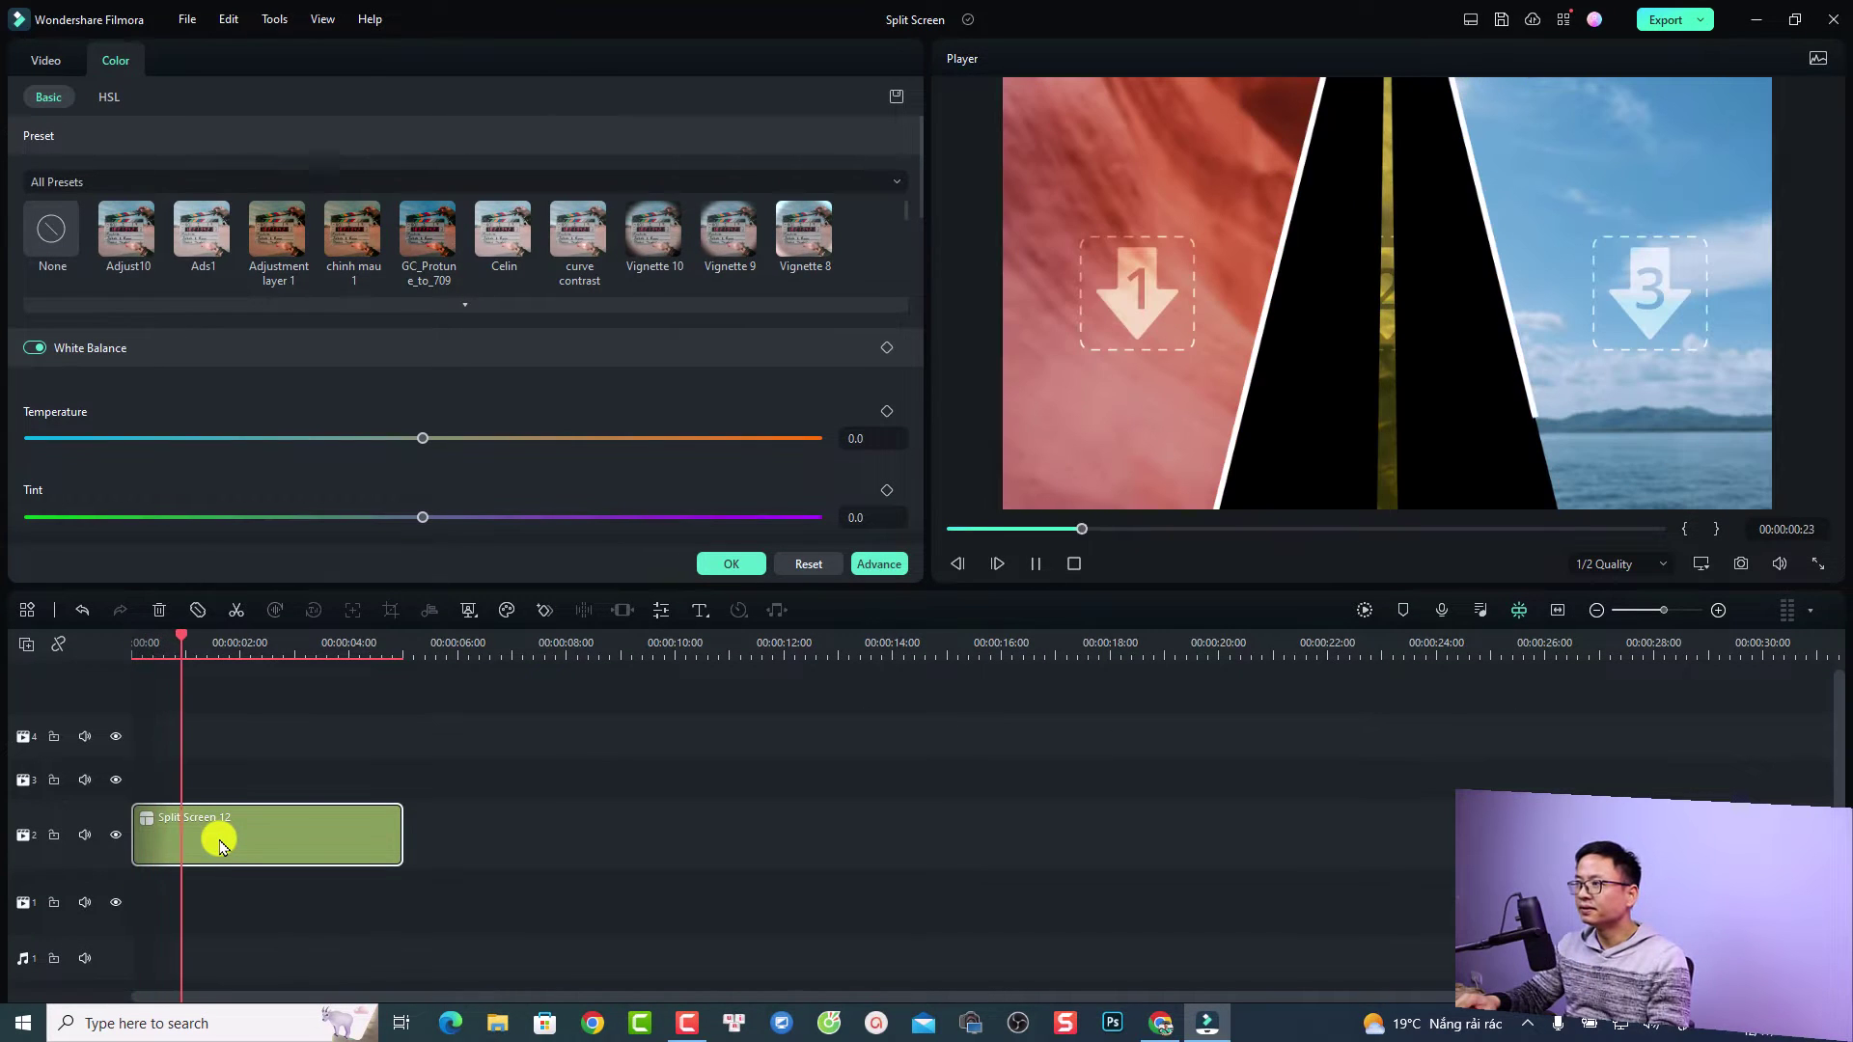
{"action": "key", "text": "space"}
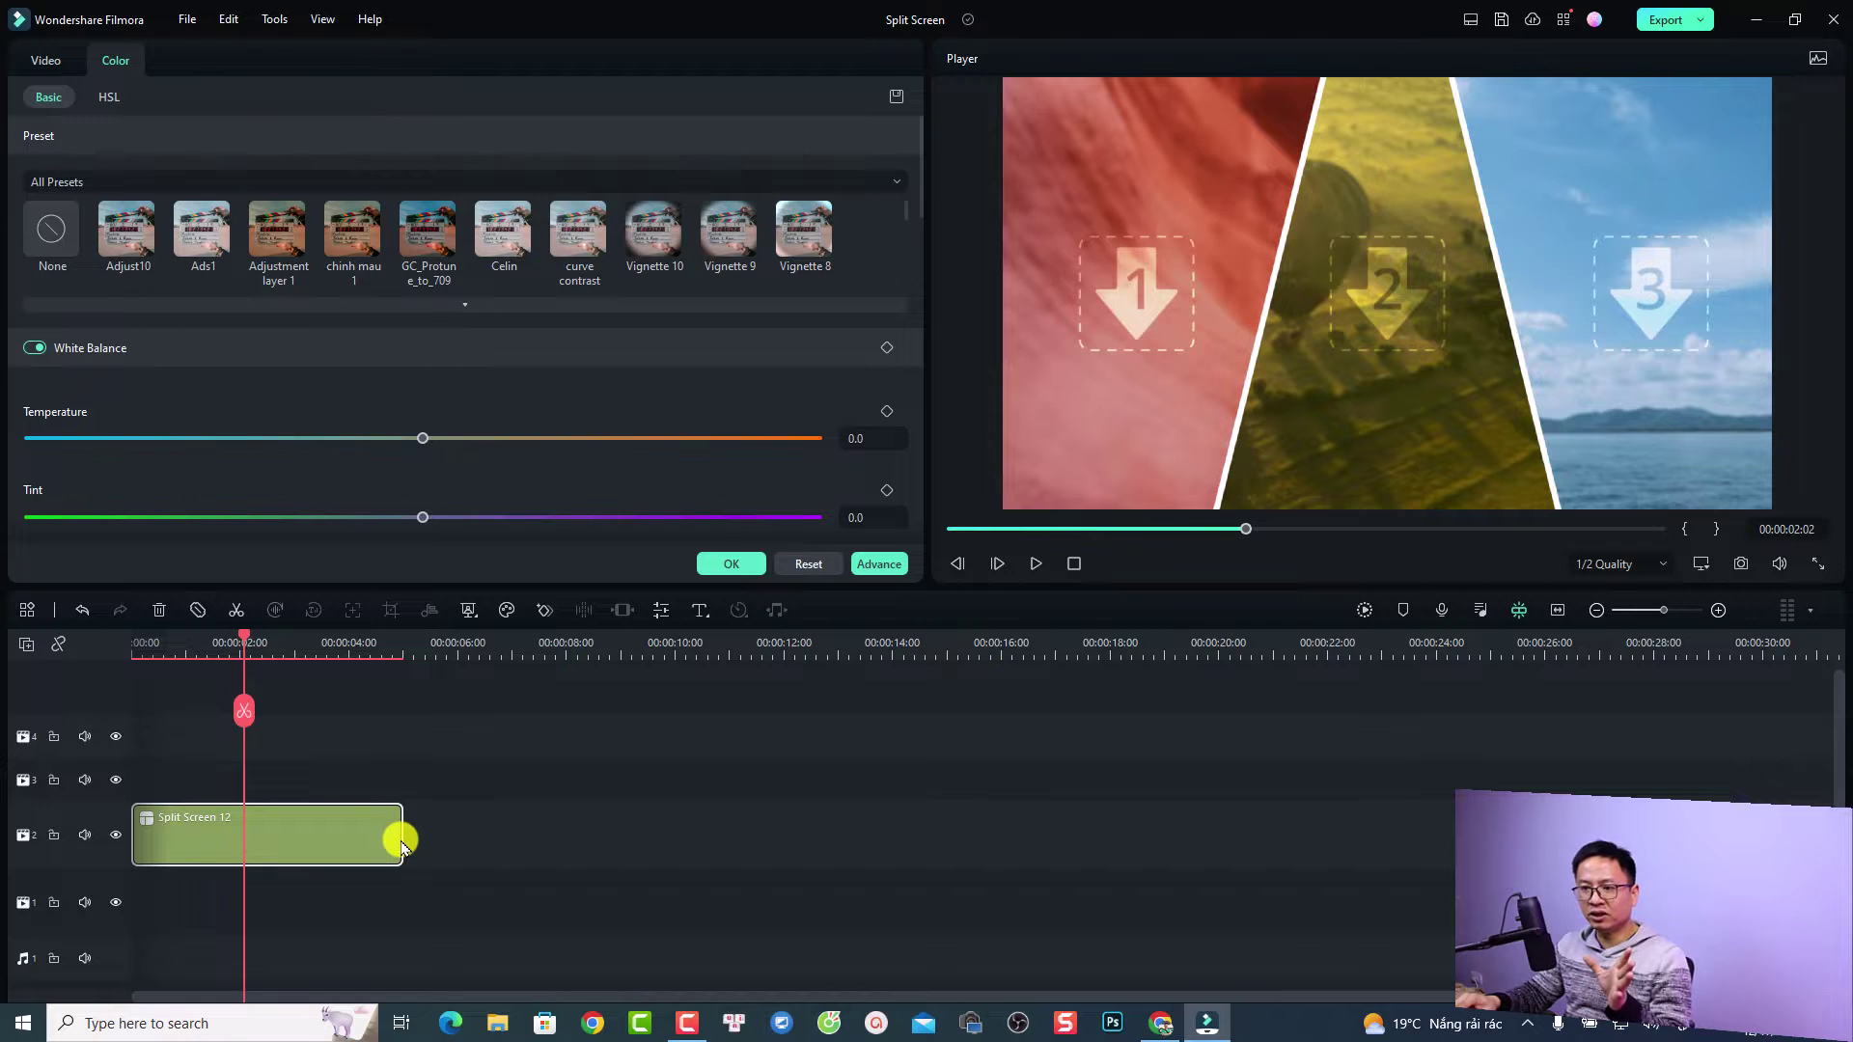
{"action": "left_click_drag", "start_coordinate": [402, 845], "coordinate": [403, 845]}
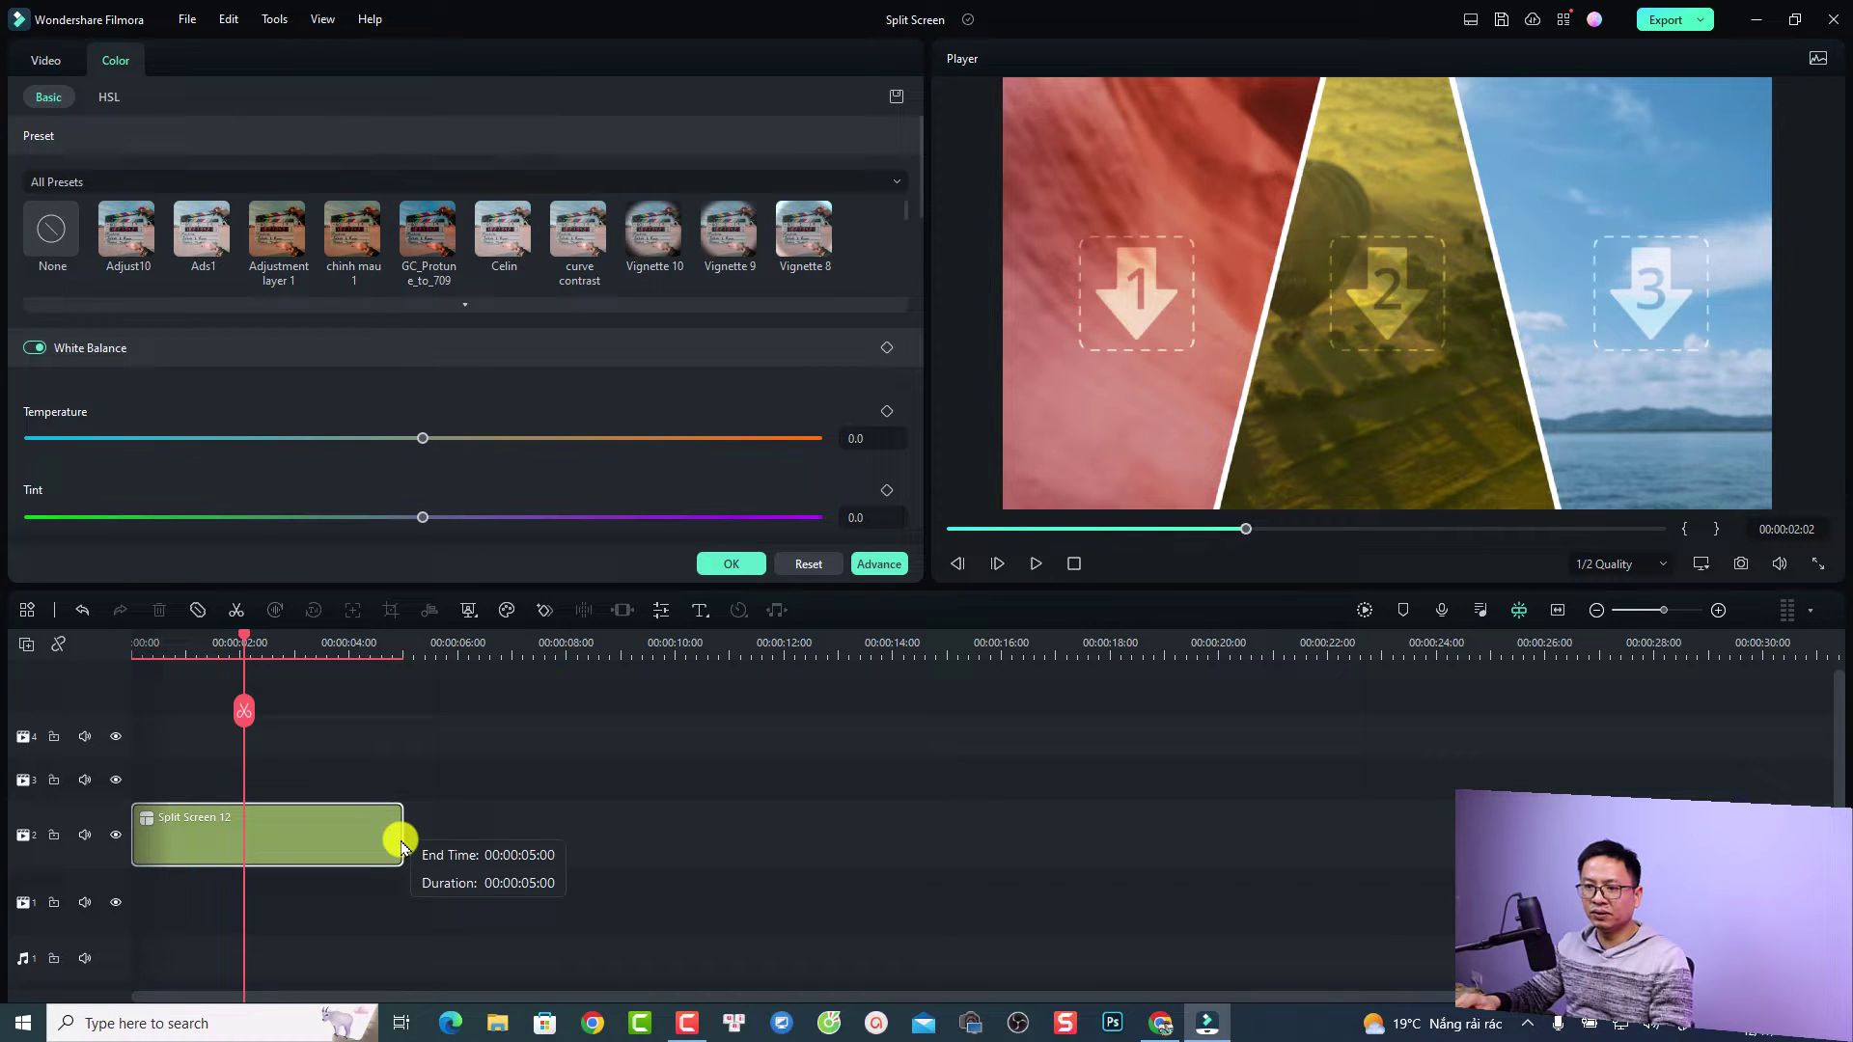
{"action": "left_click_drag", "start_coordinate": [401, 846], "coordinate": [683, 840]}
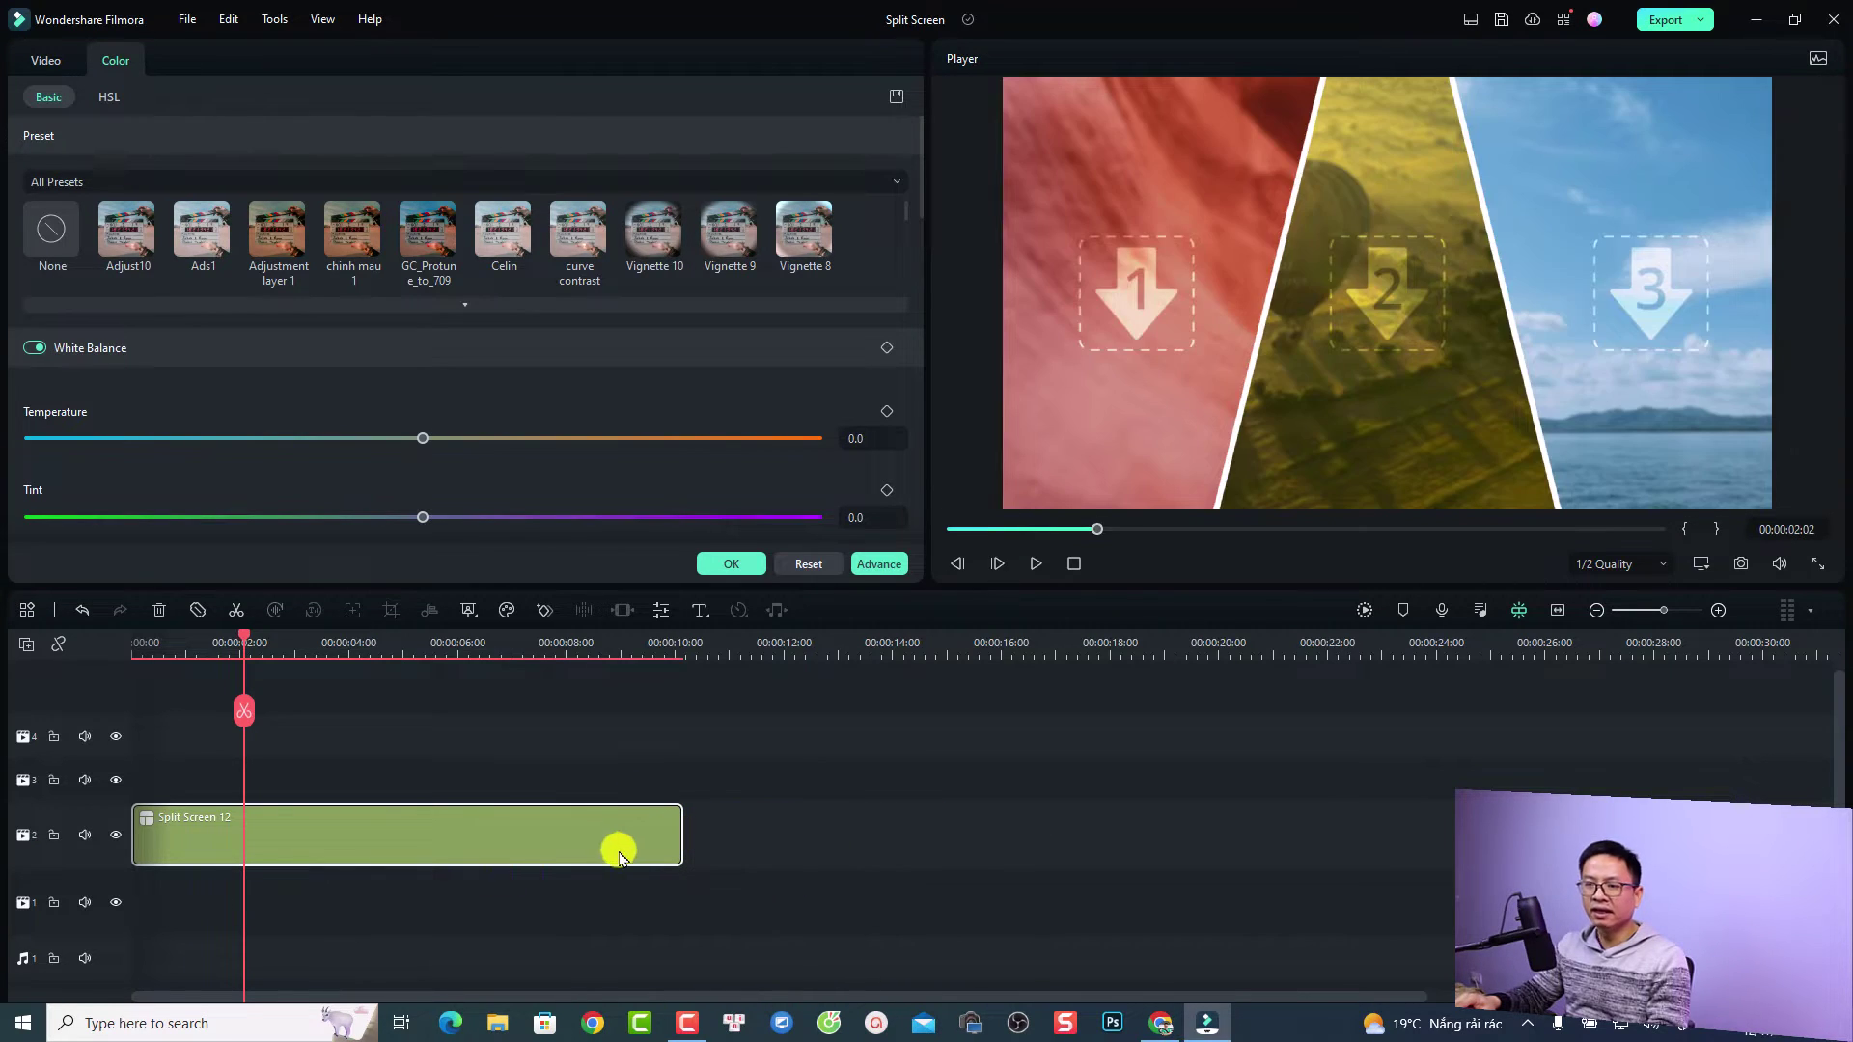
Stop the preview, confirm the Color panel with OK, and return to Project Media.
{"action": "left_click", "coordinate": [142, 645]}
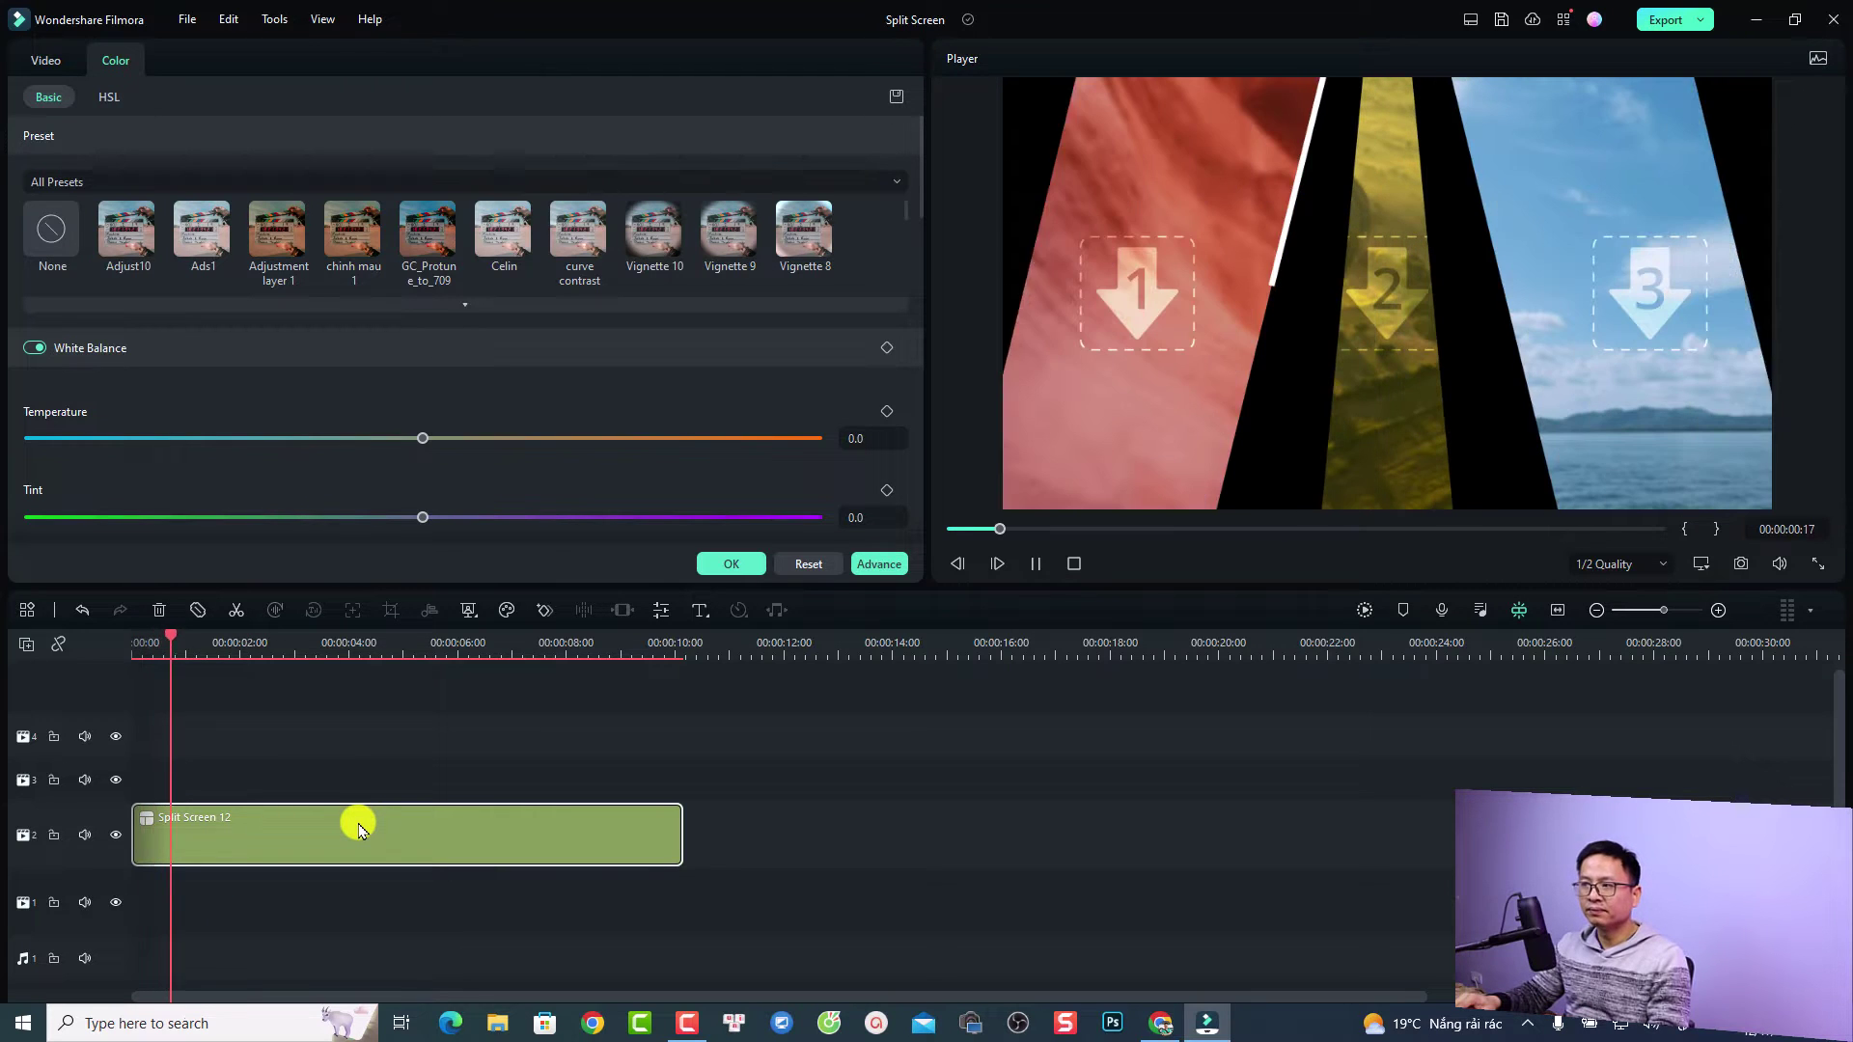
{"action": "key", "text": "space"}
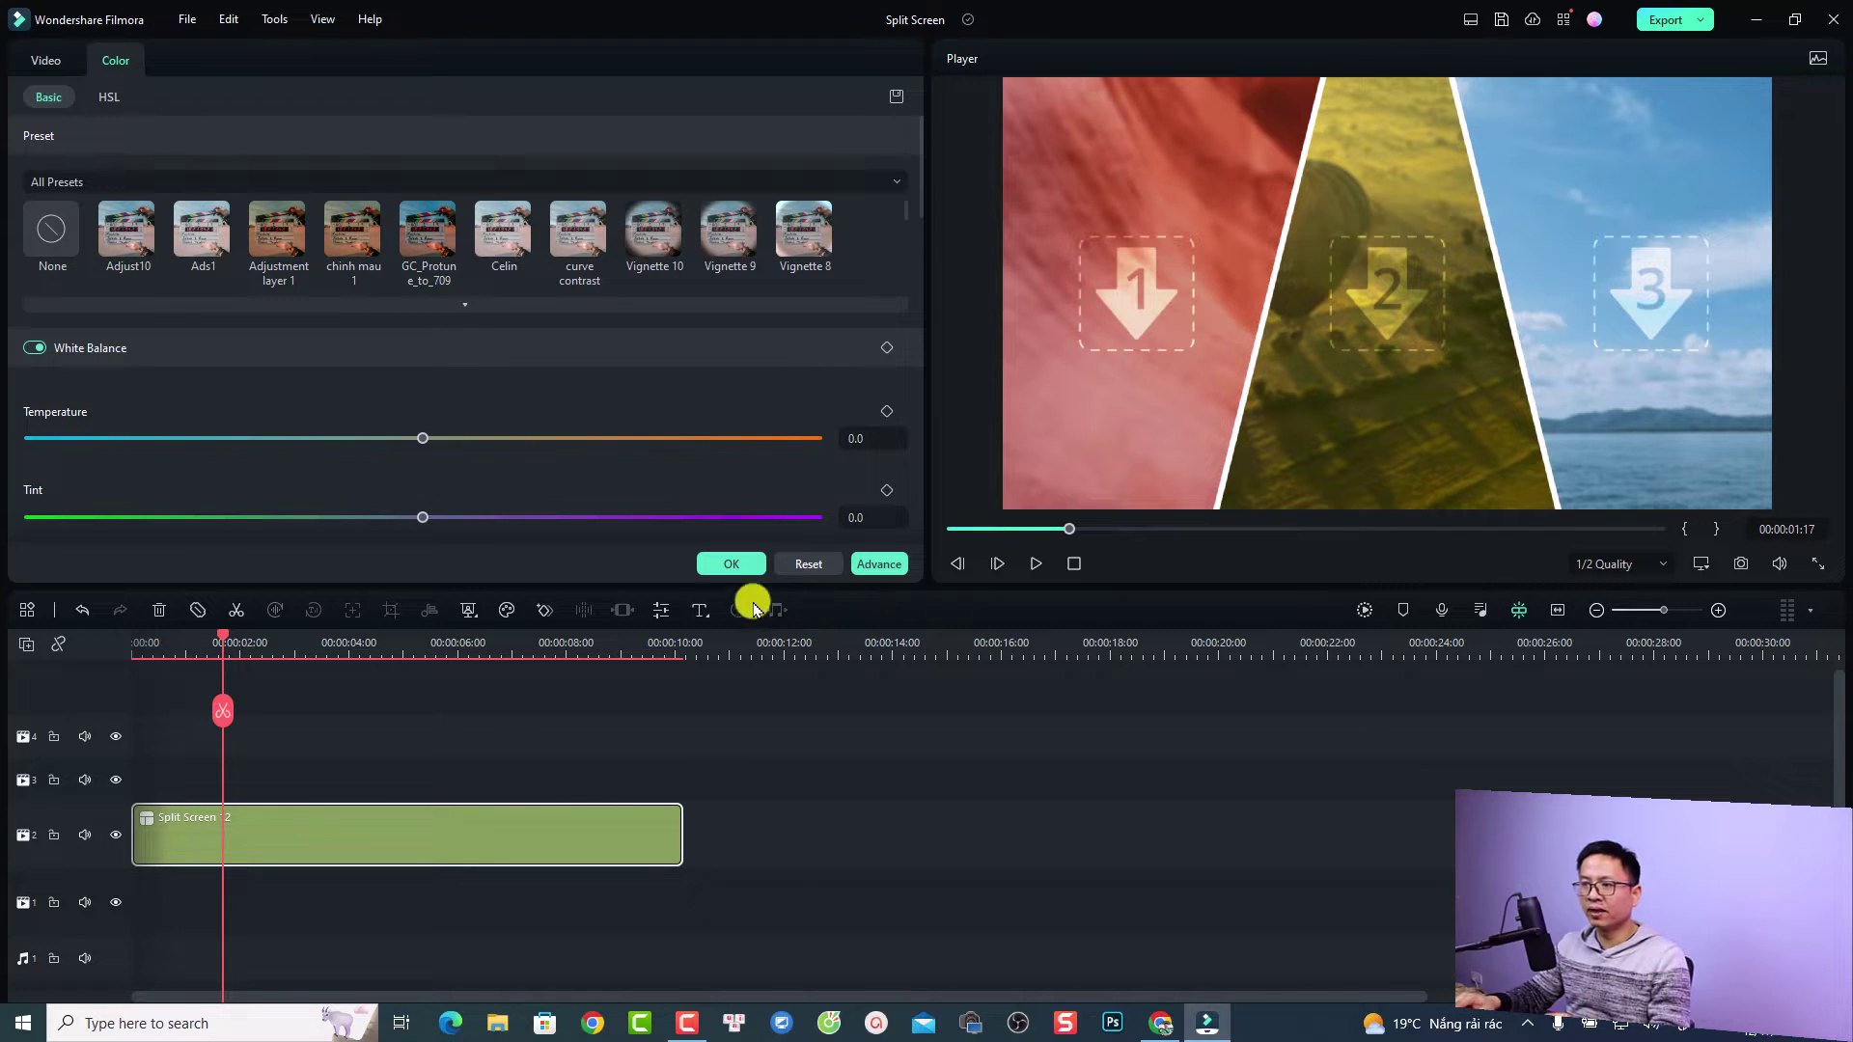
{"action": "left_click", "coordinate": [731, 563]}
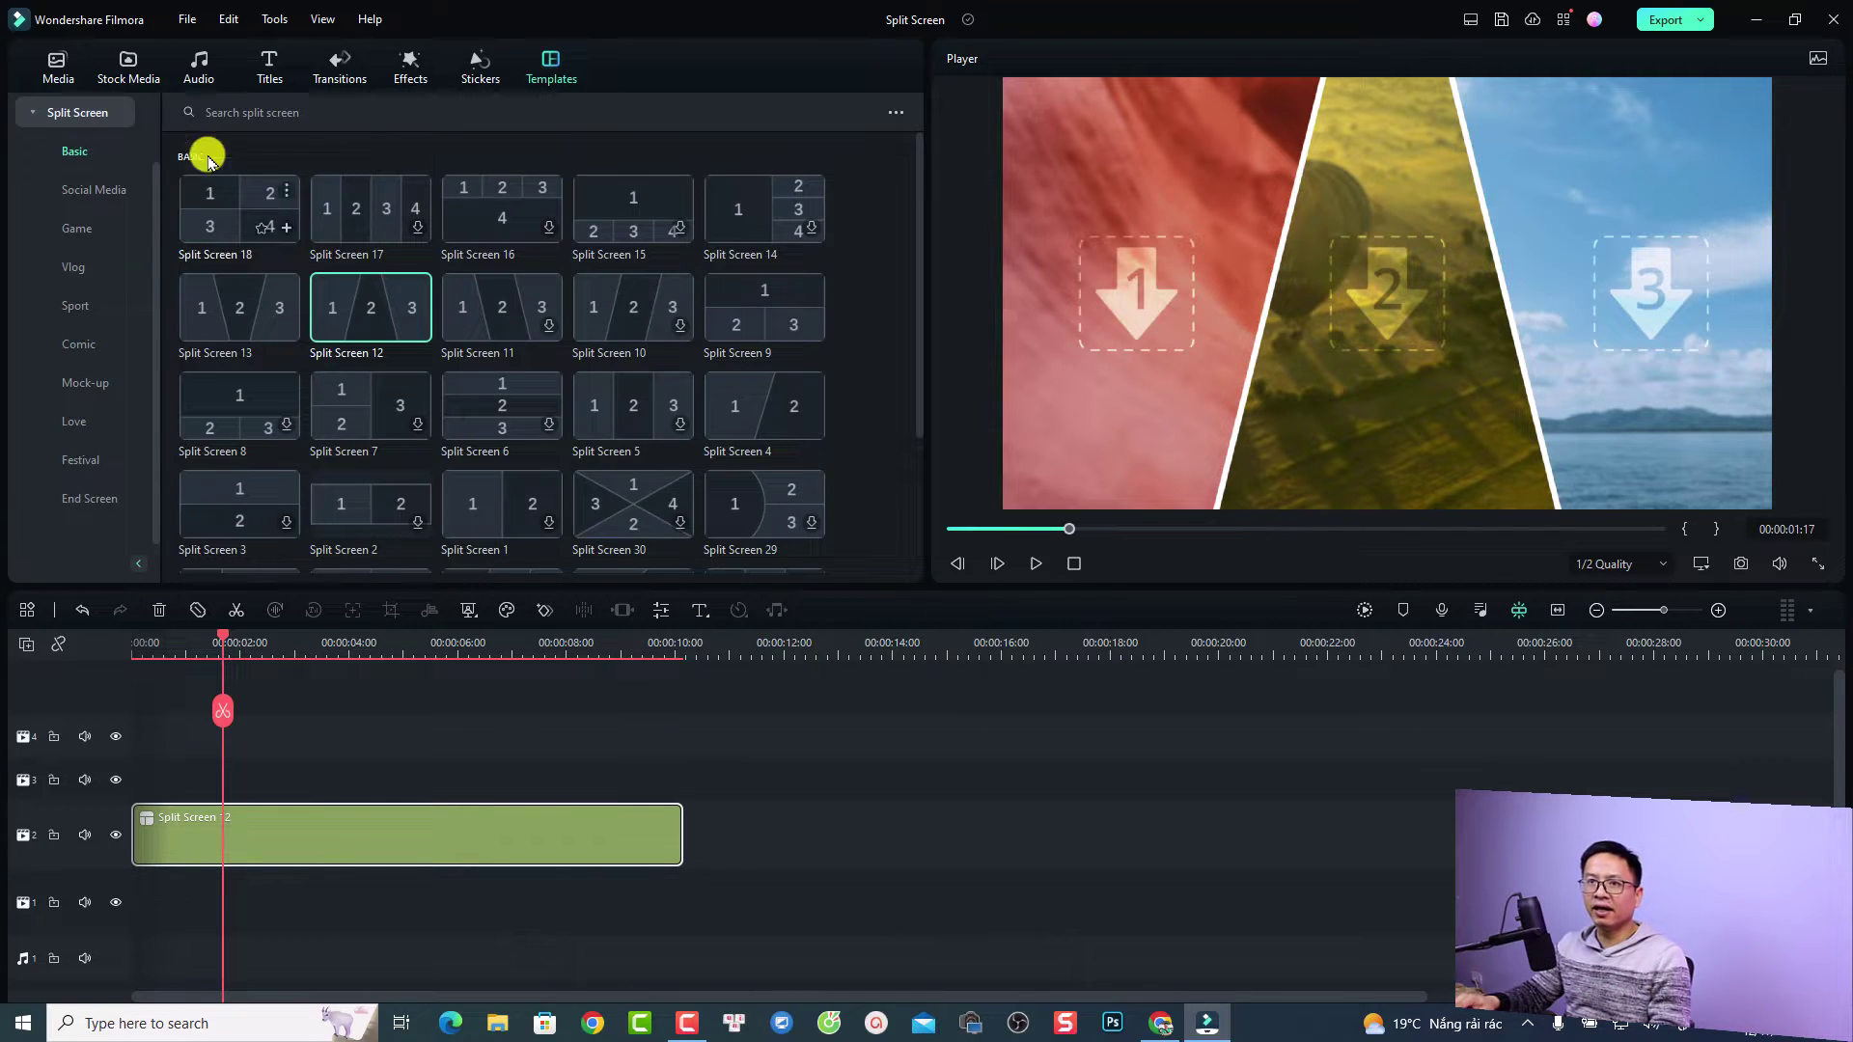
{"action": "left_click", "coordinate": [54, 65]}
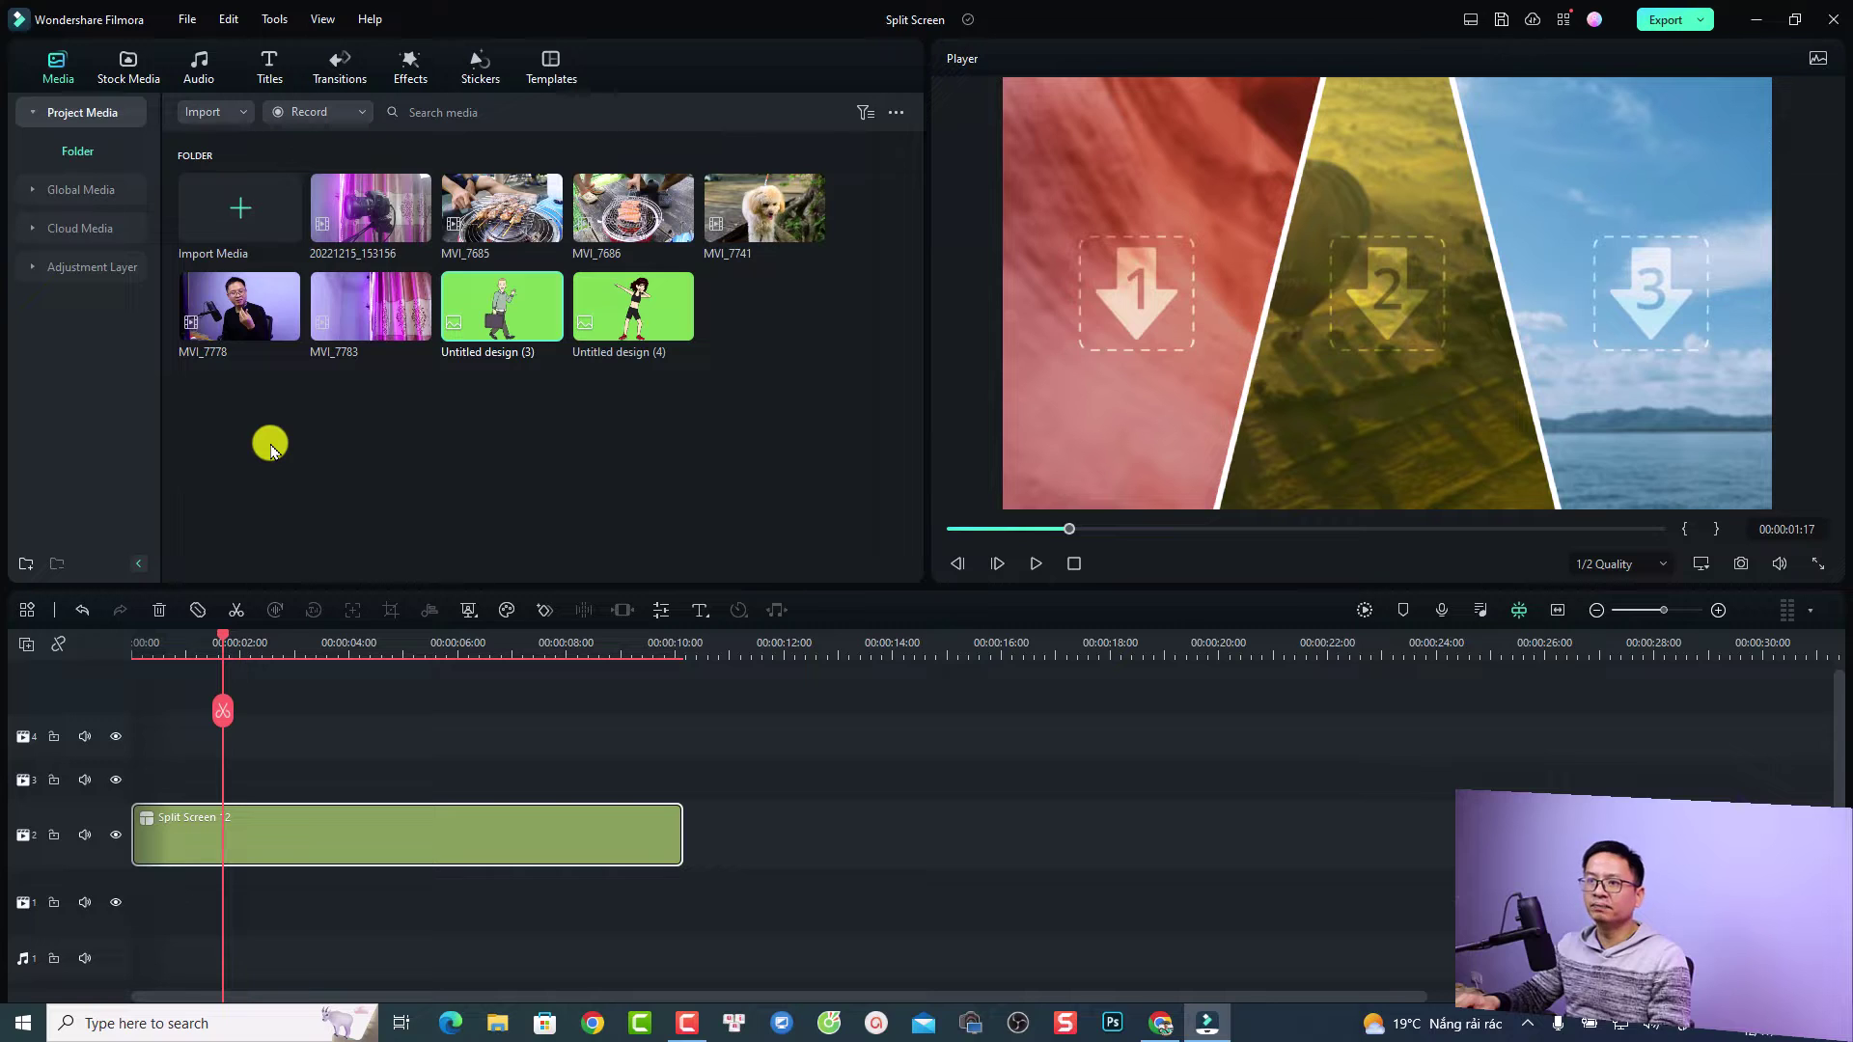
{"action": "mouse_move", "coordinate": [238, 336]}
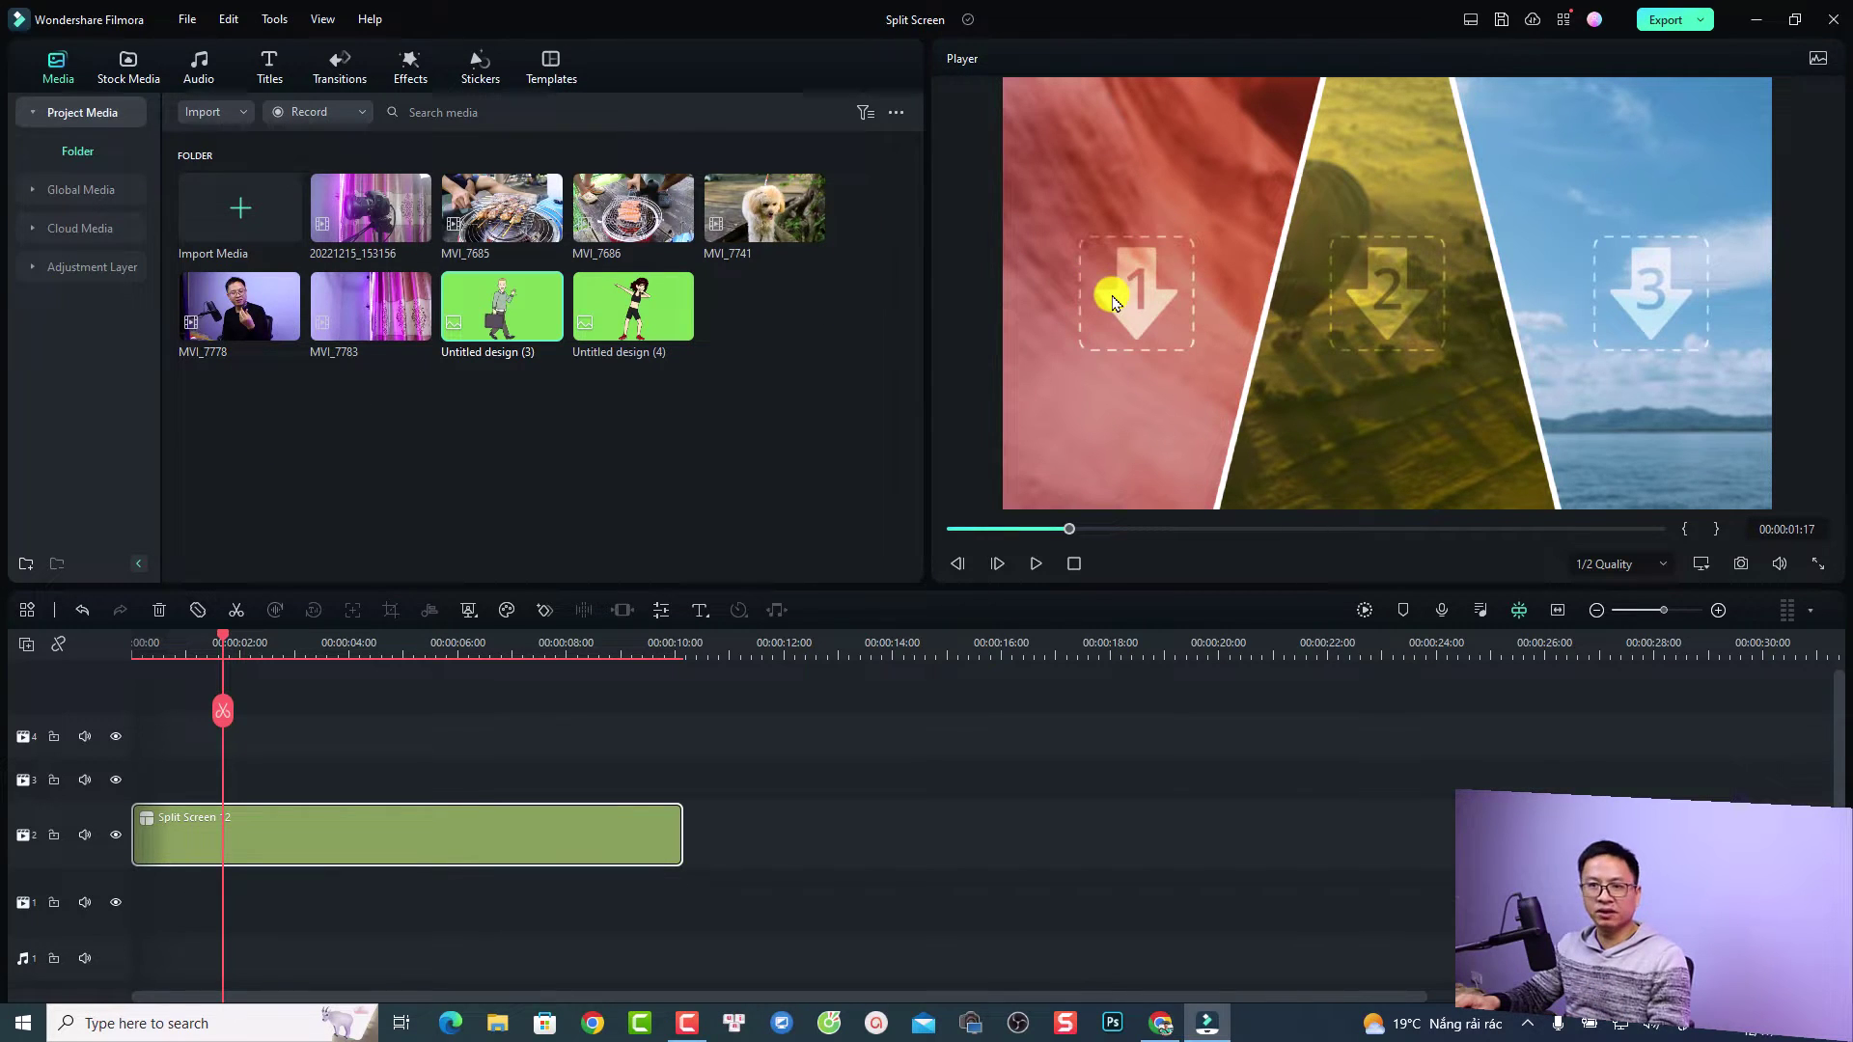
Drop MVI_7778 into slot 1, adjust its zoom and mute it, then delete it from the slot.
{"action": "left_click_drag", "start_coordinate": [265, 329], "coordinate": [1067, 319]}
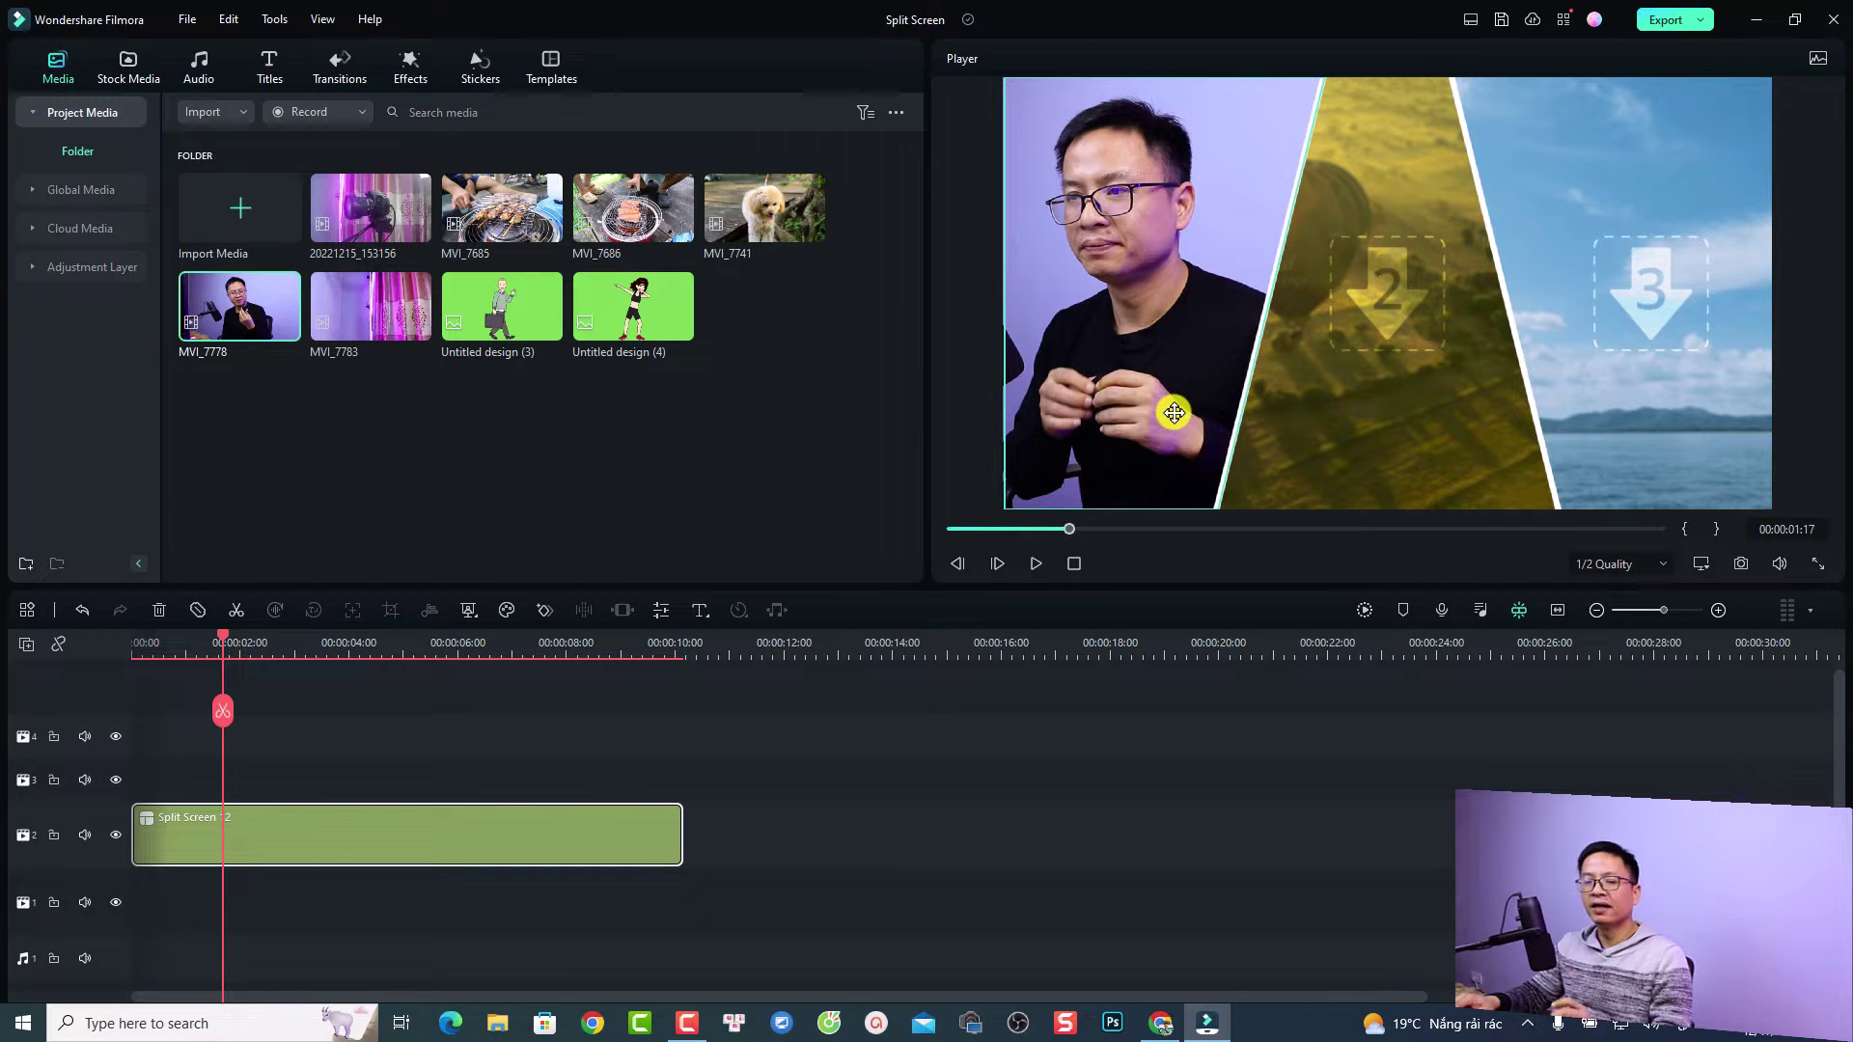
{"action": "left_click", "coordinate": [1144, 327]}
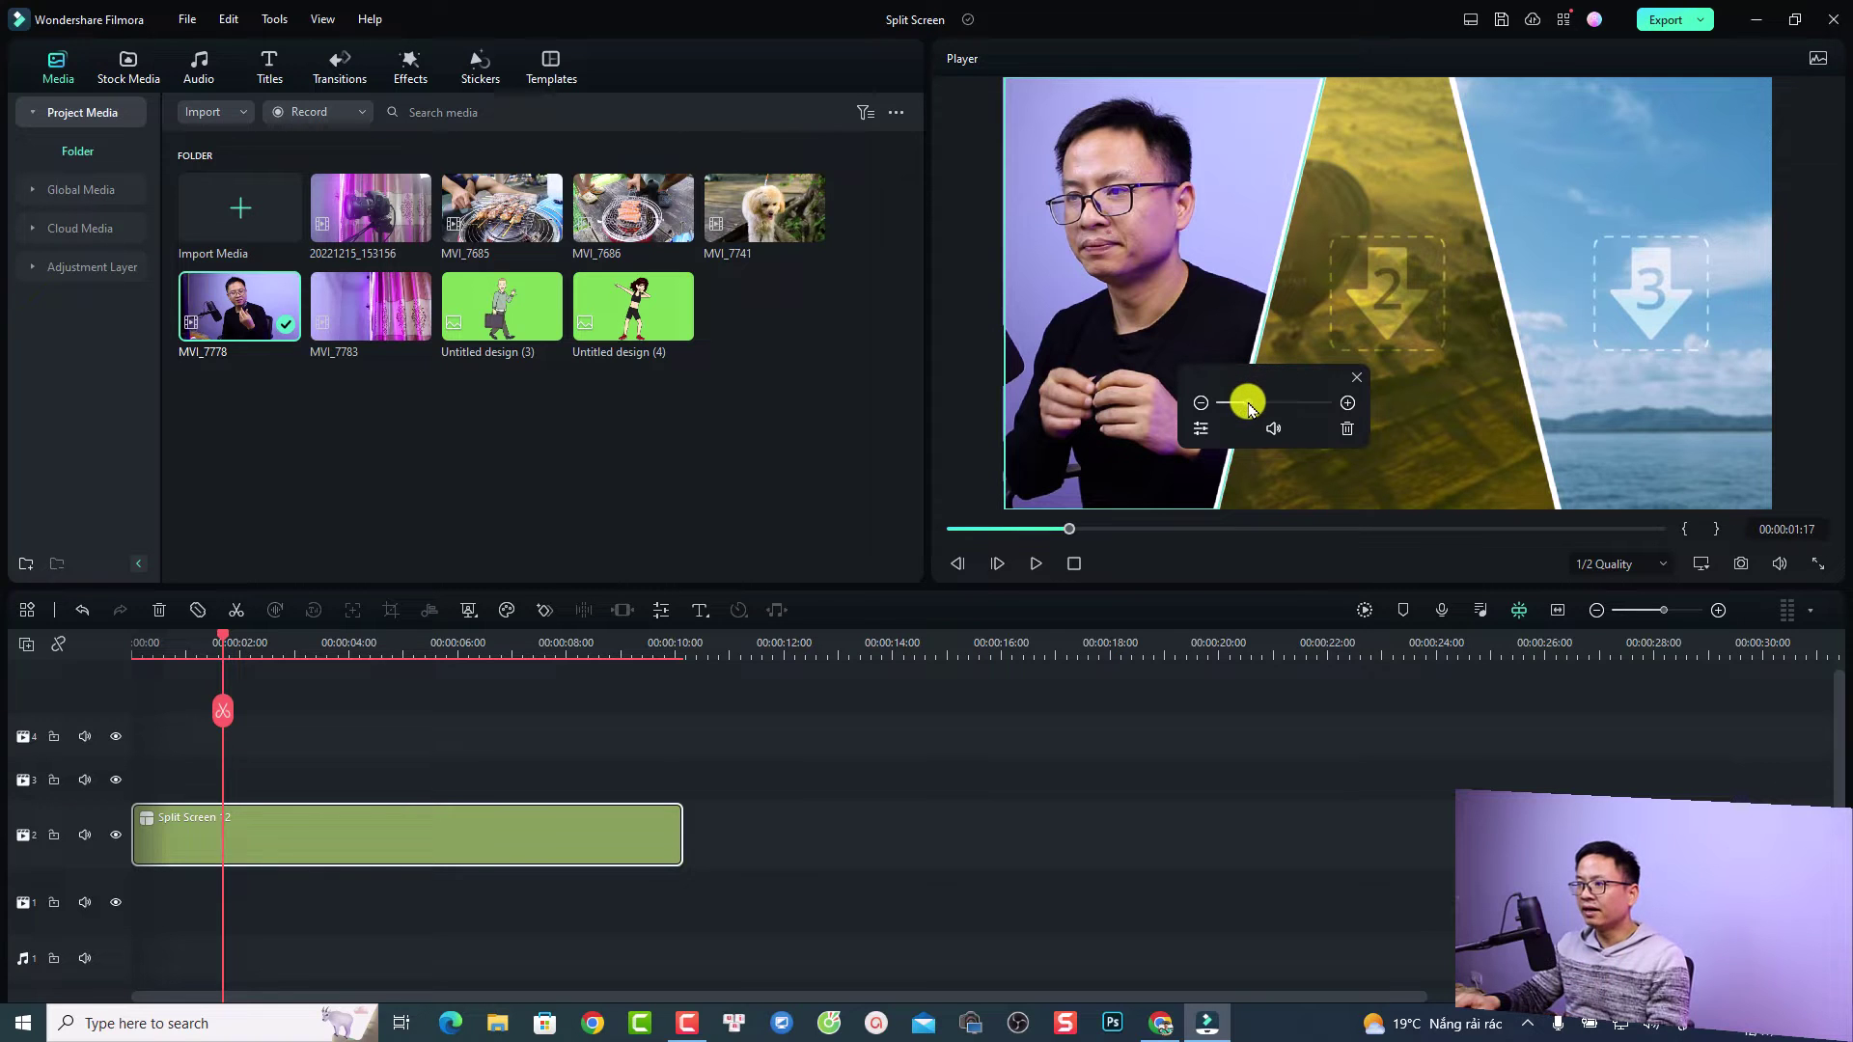
{"action": "left_click_drag", "start_coordinate": [1246, 406], "coordinate": [1248, 417]}
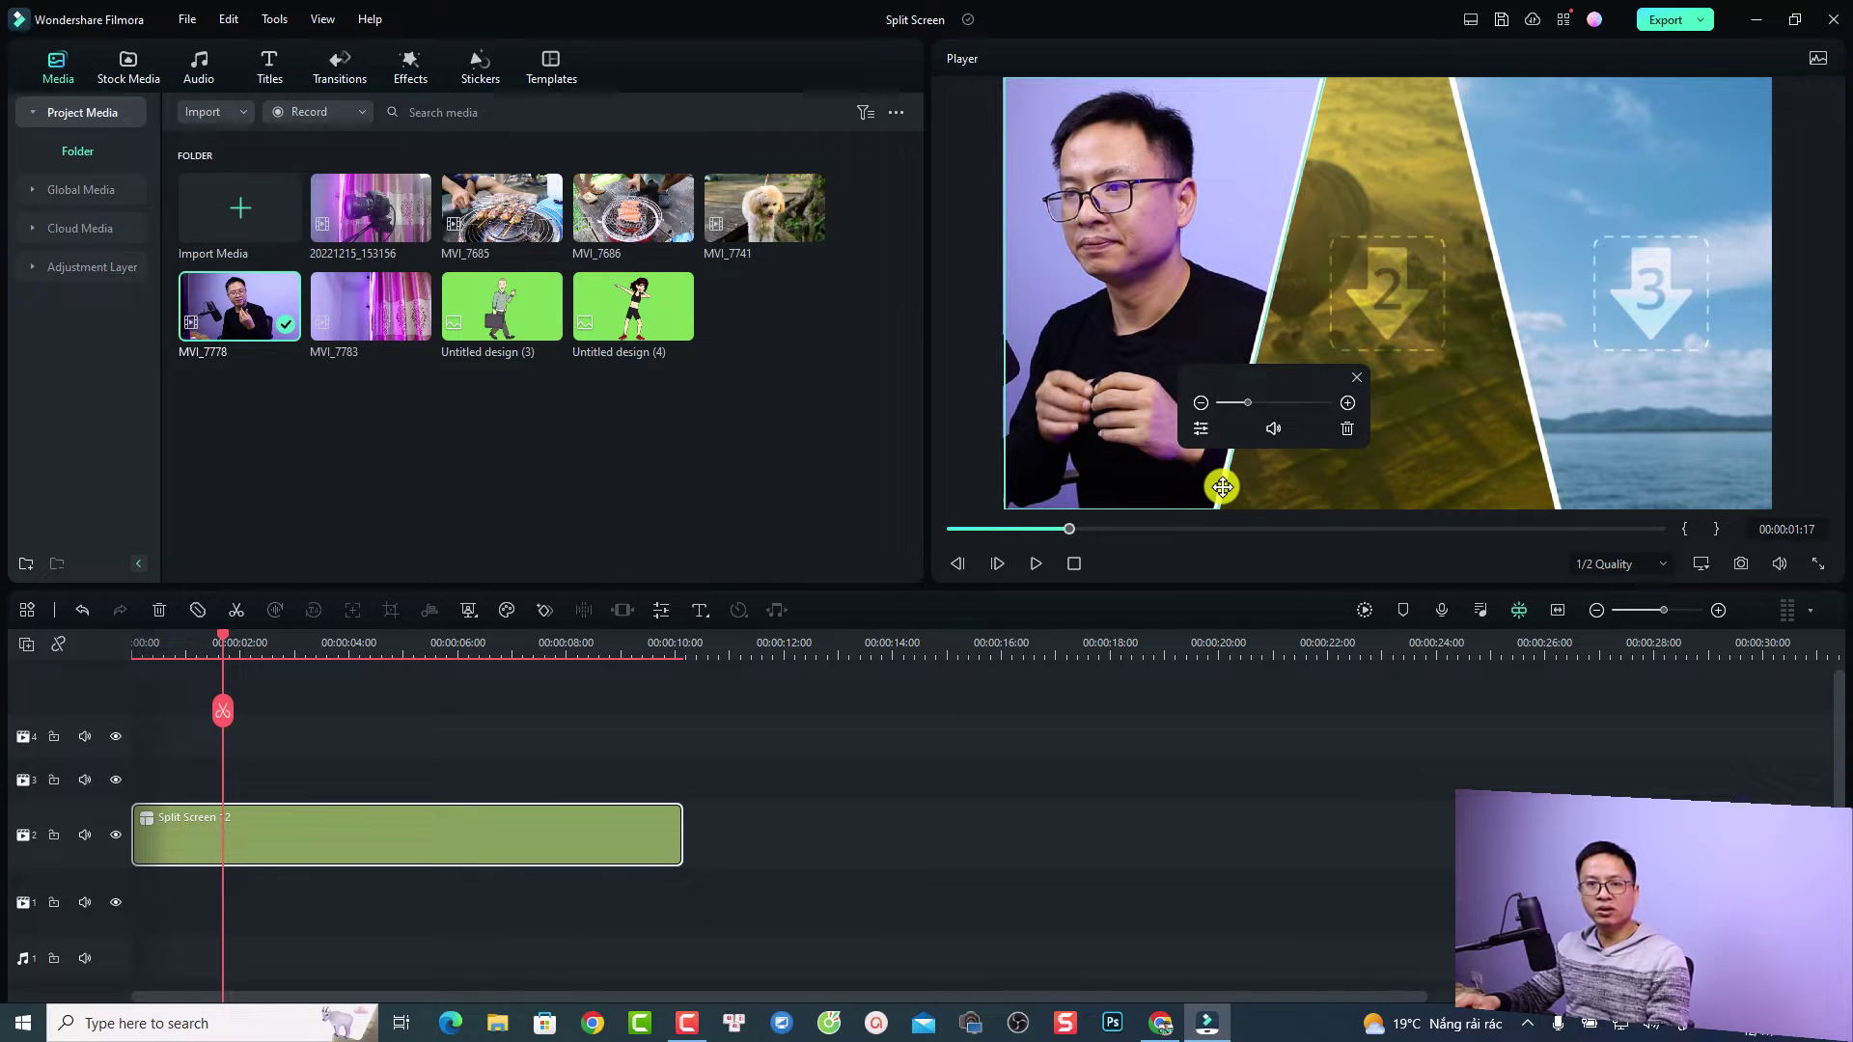
{"action": "left_click", "coordinate": [1272, 430]}
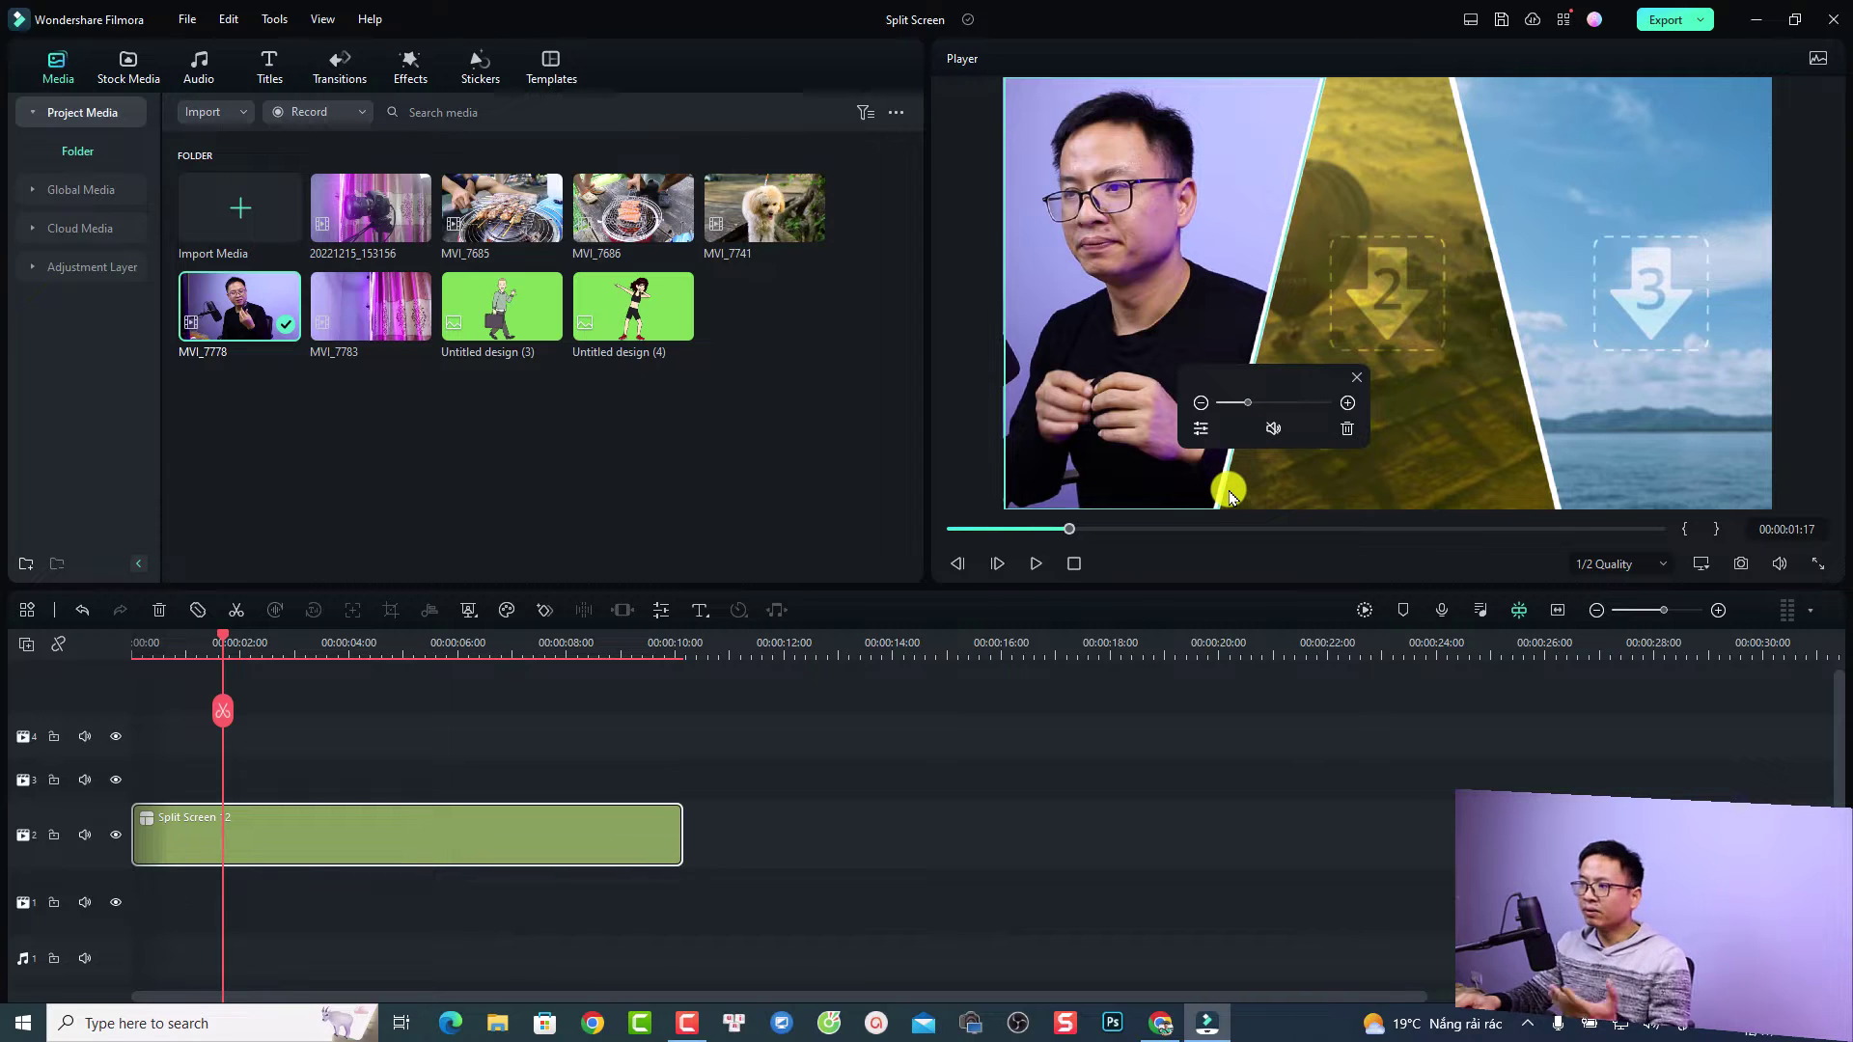
{"action": "left_click", "coordinate": [1347, 431]}
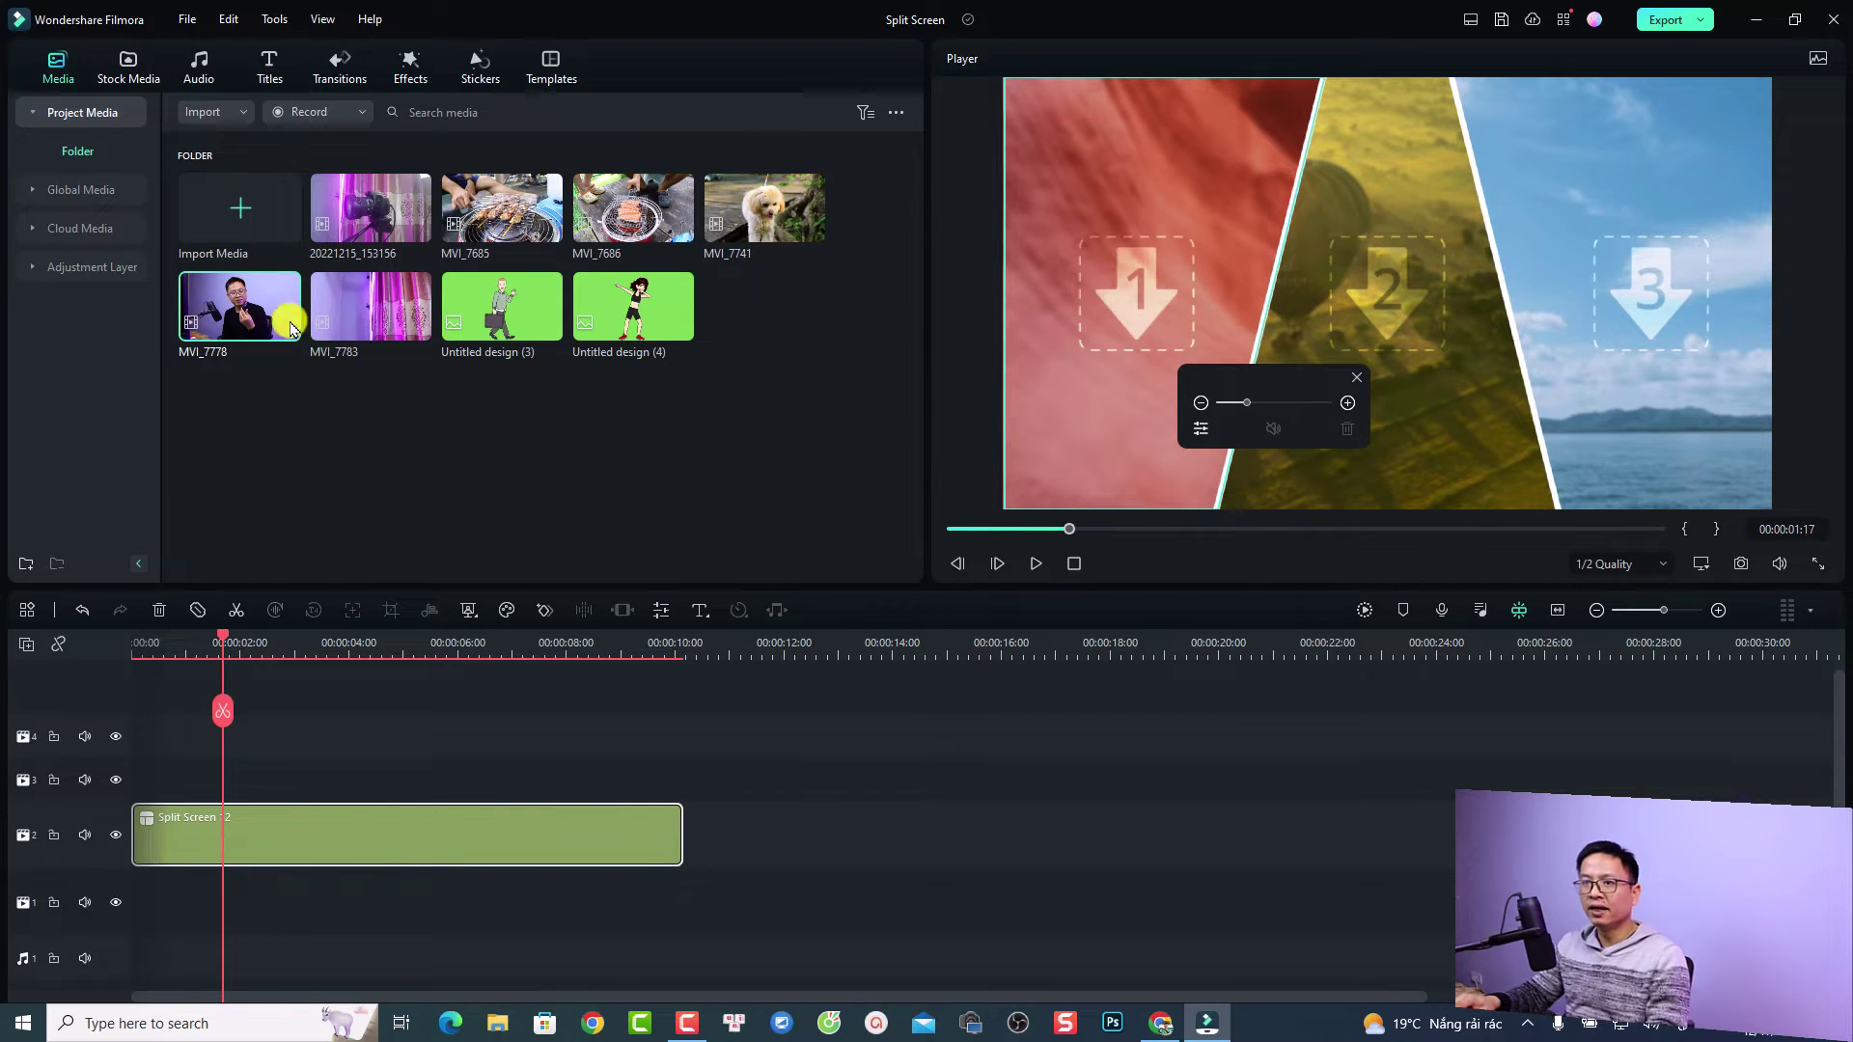
Place MVI_7778, Untitled design (3) and MVI_7686 into split-screen slots 1, 2 and 3.
{"action": "left_click", "coordinate": [228, 333]}
{"action": "left_click_drag", "start_coordinate": [227, 333], "coordinate": [1100, 311]}
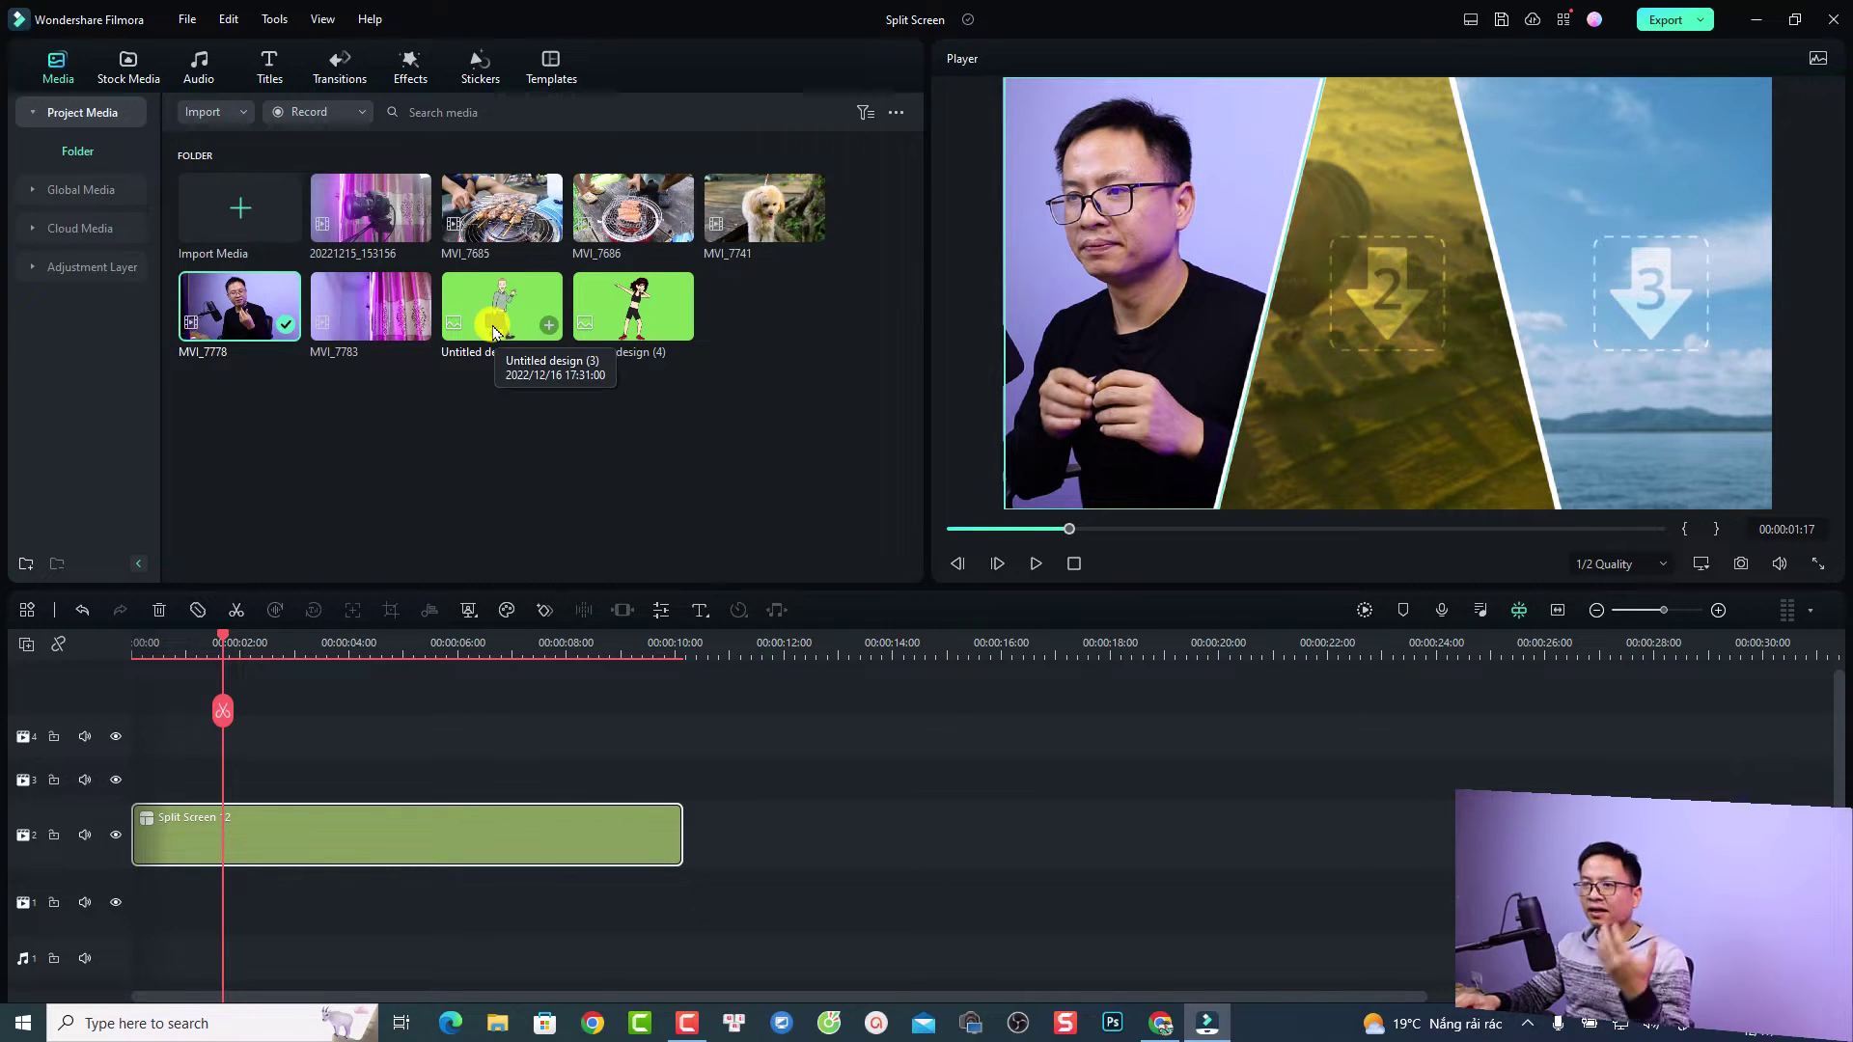
{"action": "left_click_drag", "start_coordinate": [494, 333], "coordinate": [1320, 370]}
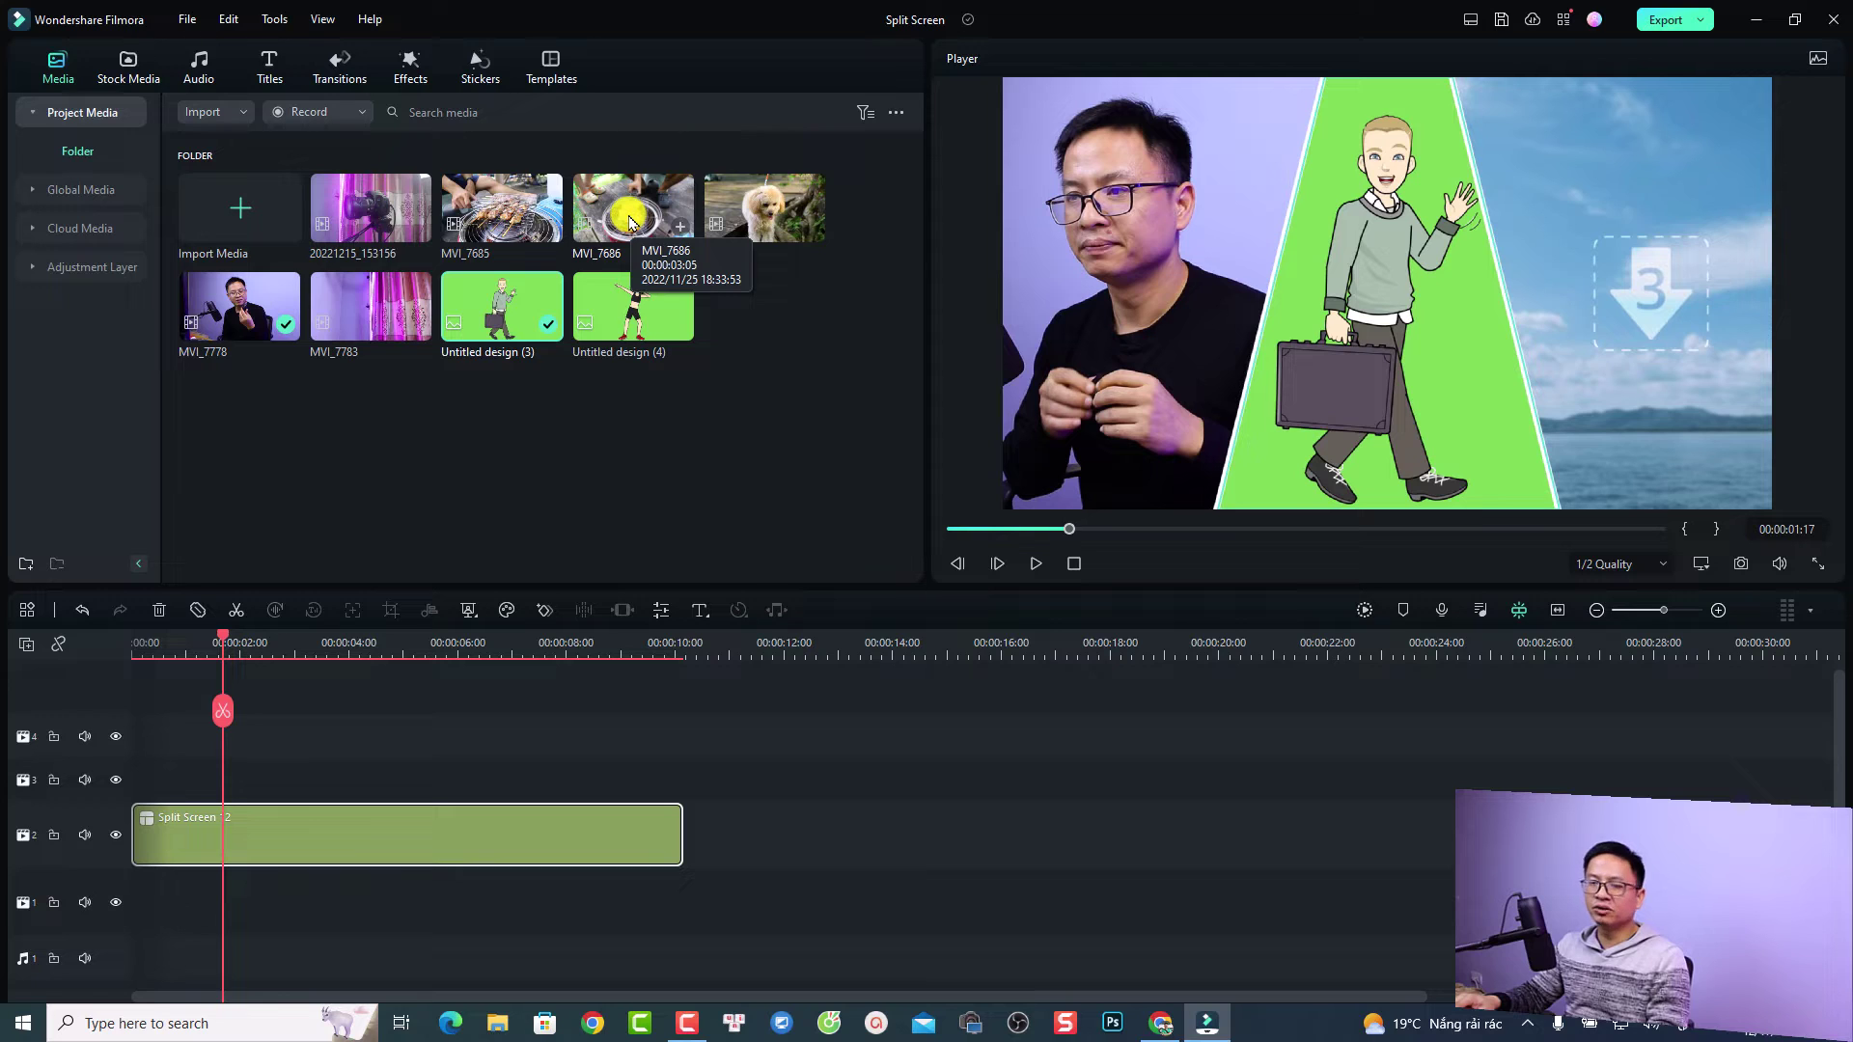
{"action": "left_click_drag", "start_coordinate": [629, 222], "coordinate": [1470, 390]}
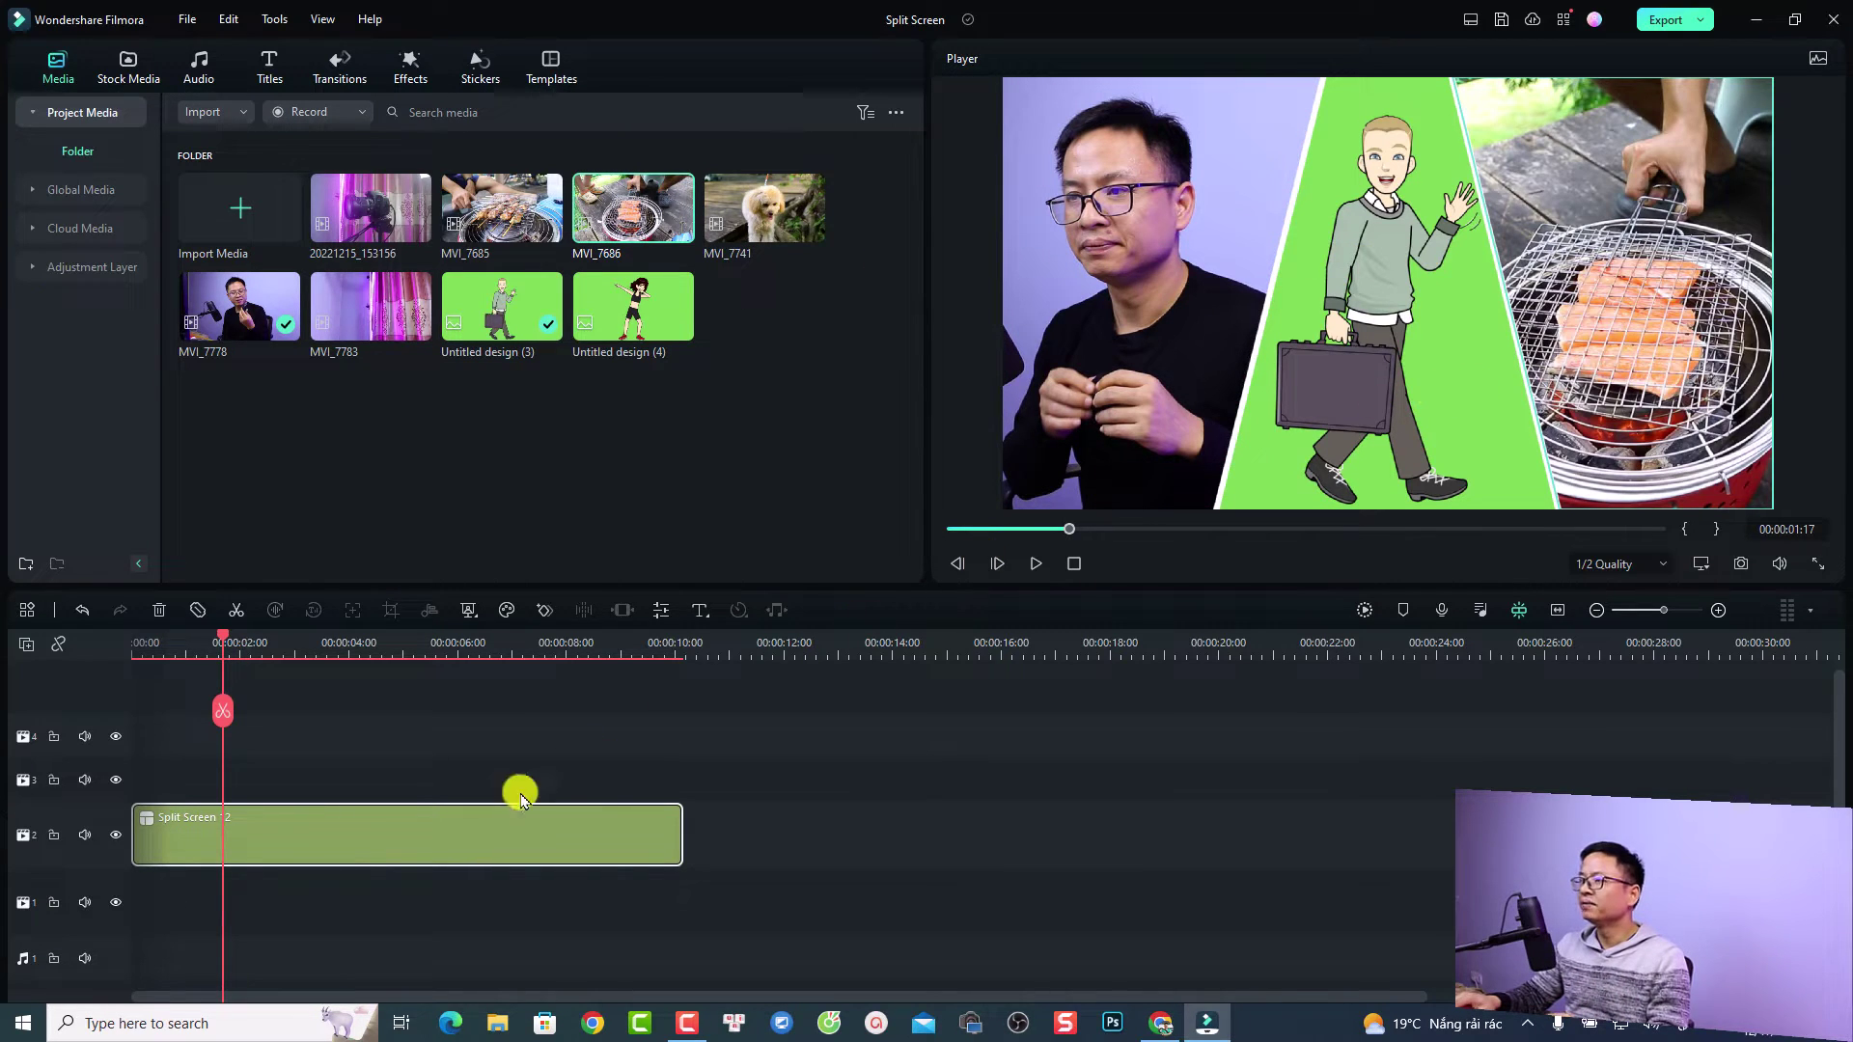
Play the filled split screen from the start of the timeline.
{"action": "left_click", "coordinate": [140, 644]}
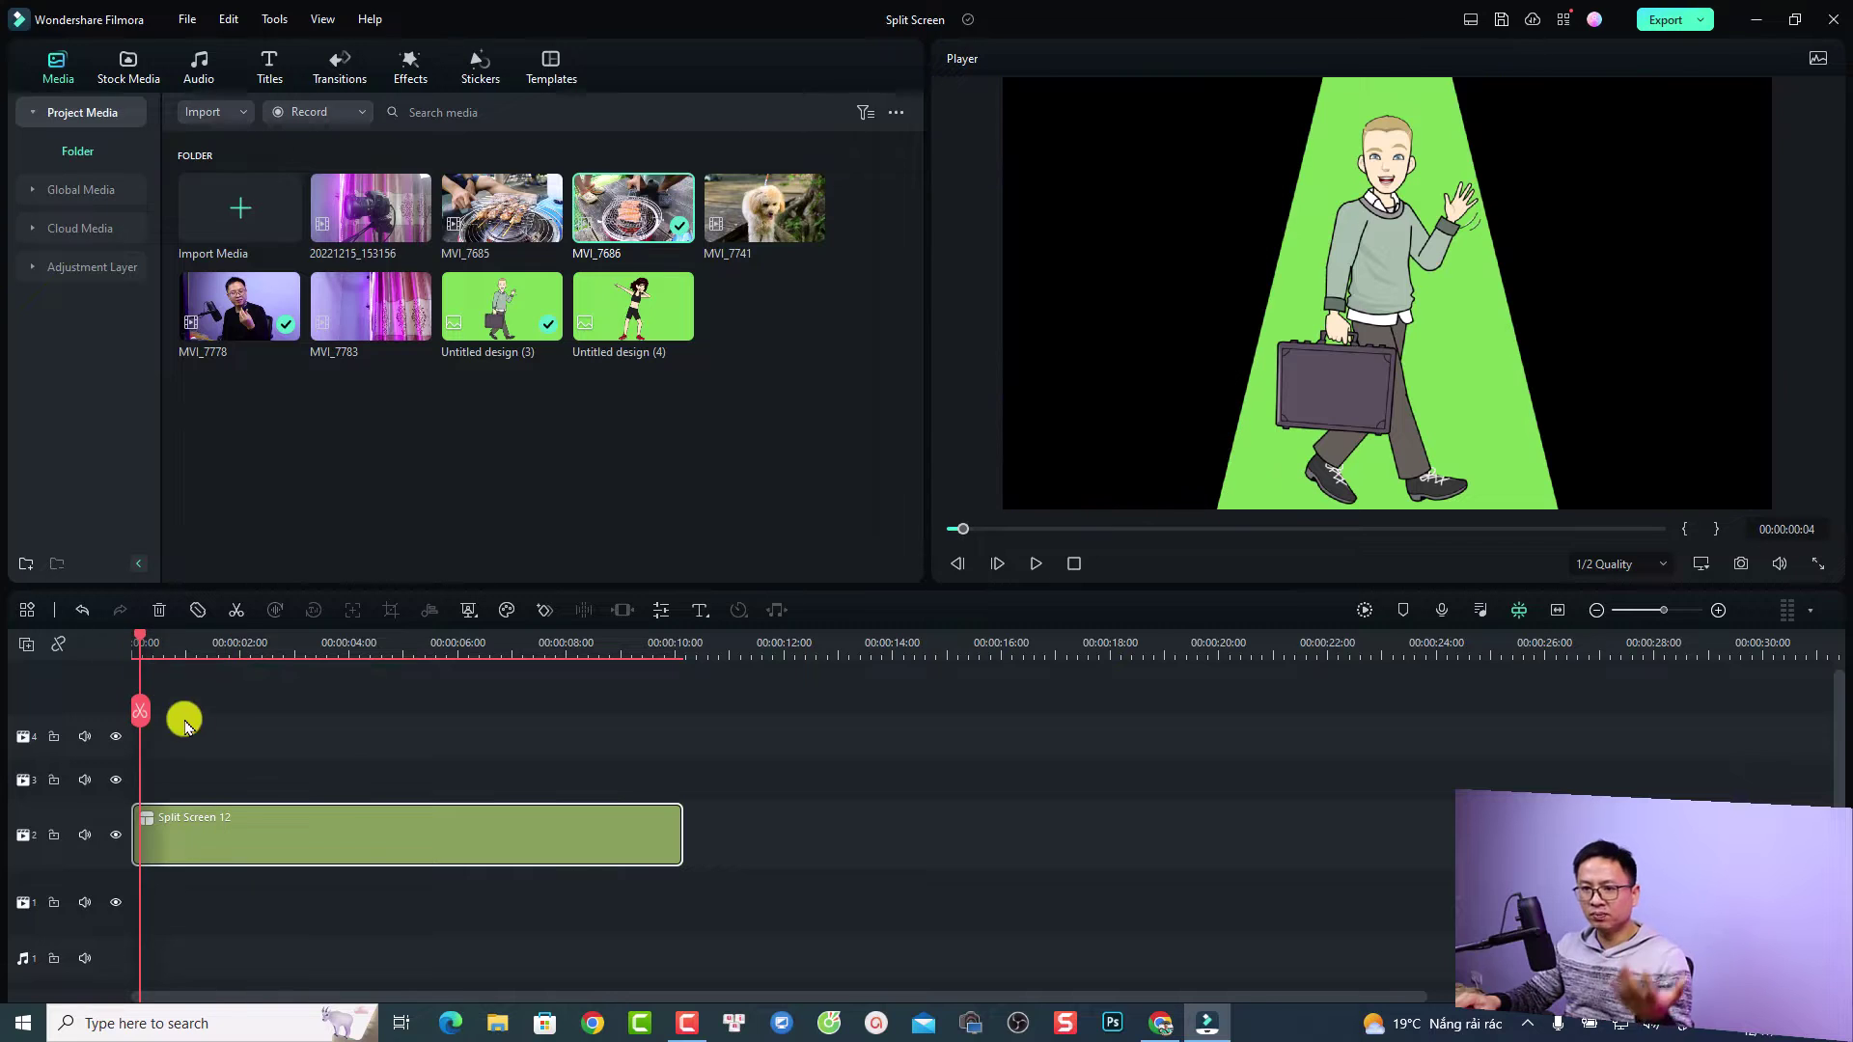
{"action": "key", "text": "space"}
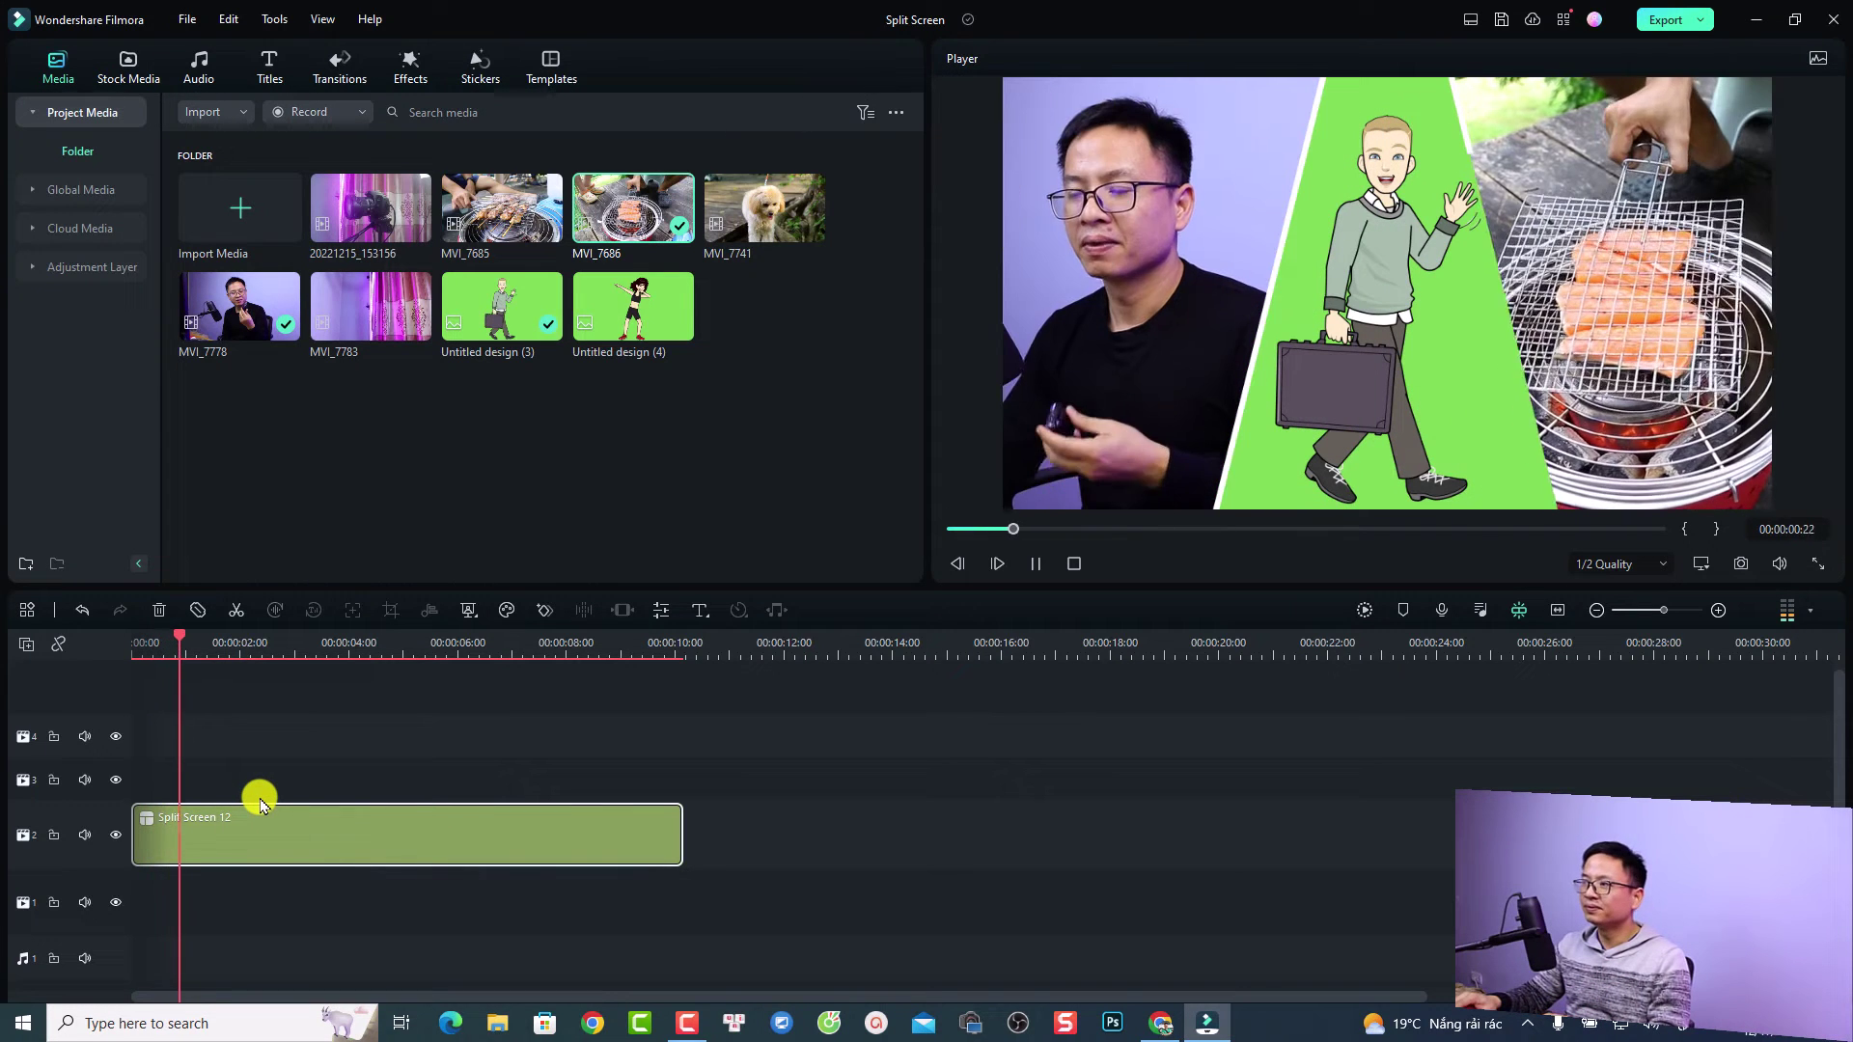
{"action": "key", "text": "space"}
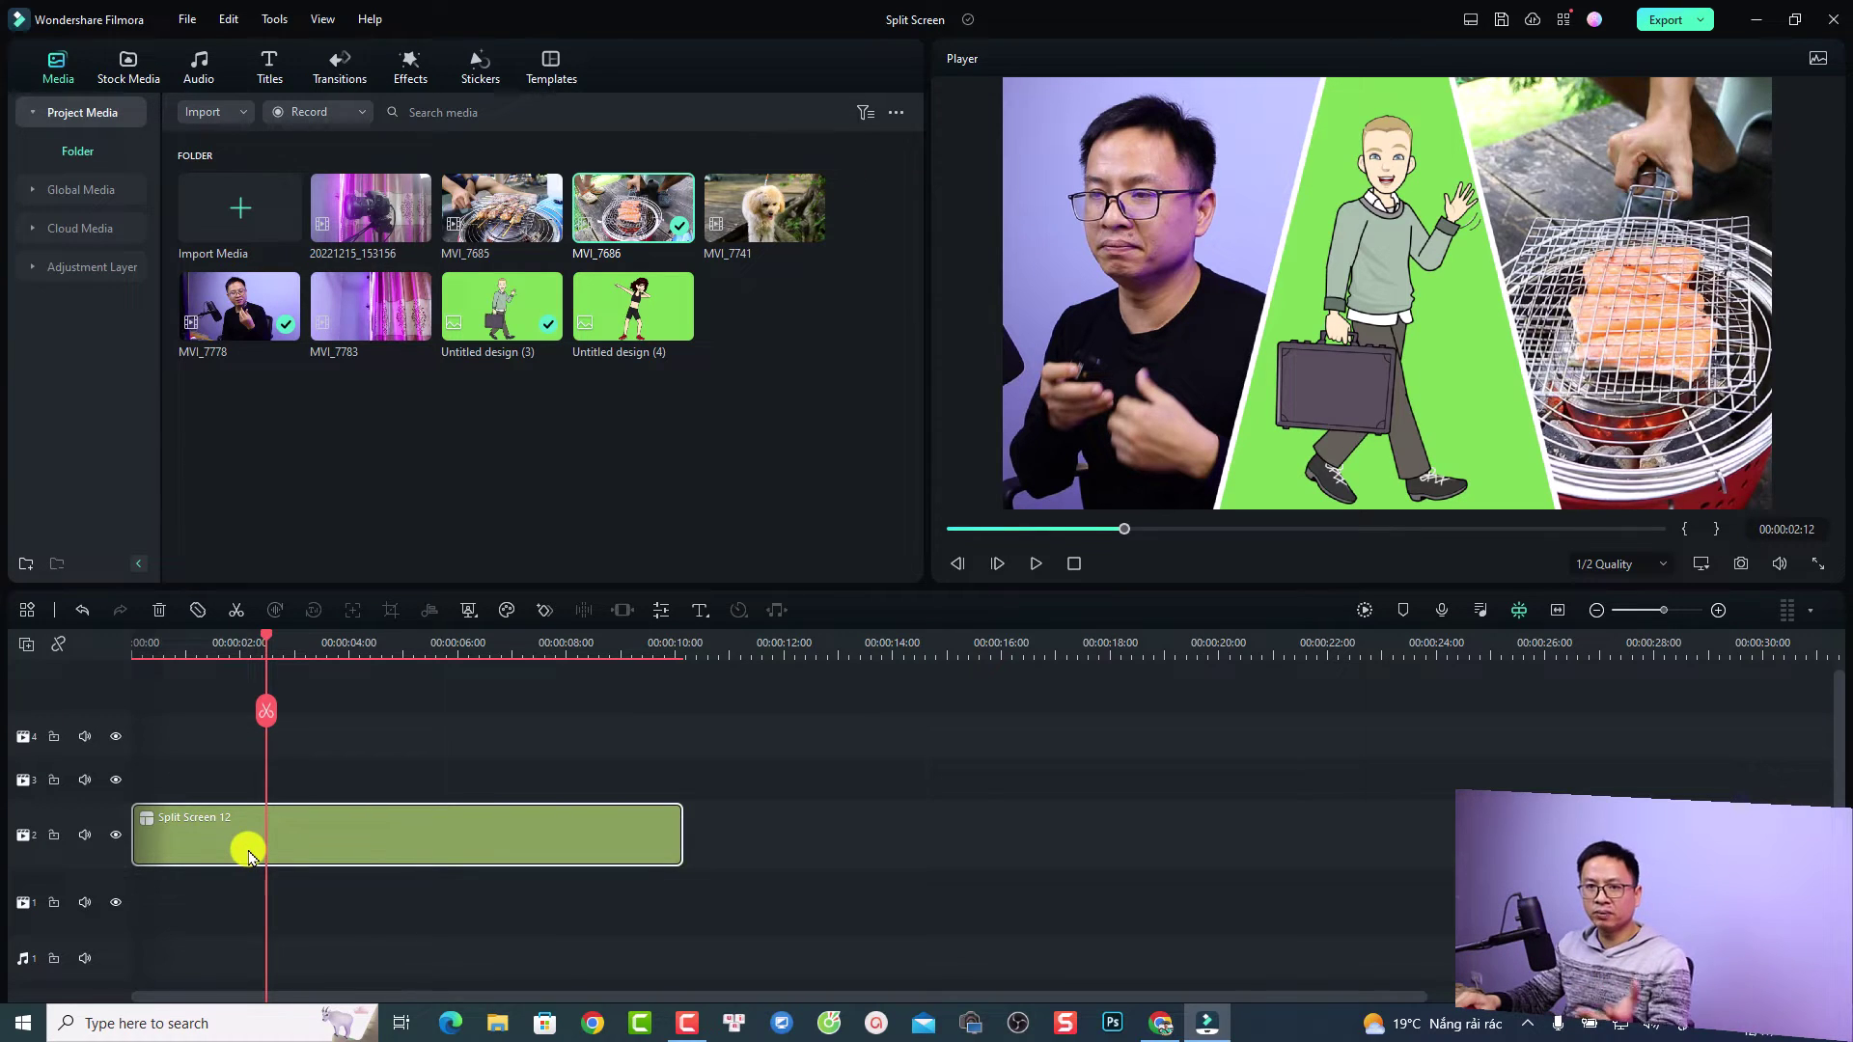
Open the Split Screen 12 clip's Video settings to show its border and transform options.
{"action": "double_click", "coordinate": [262, 836]}
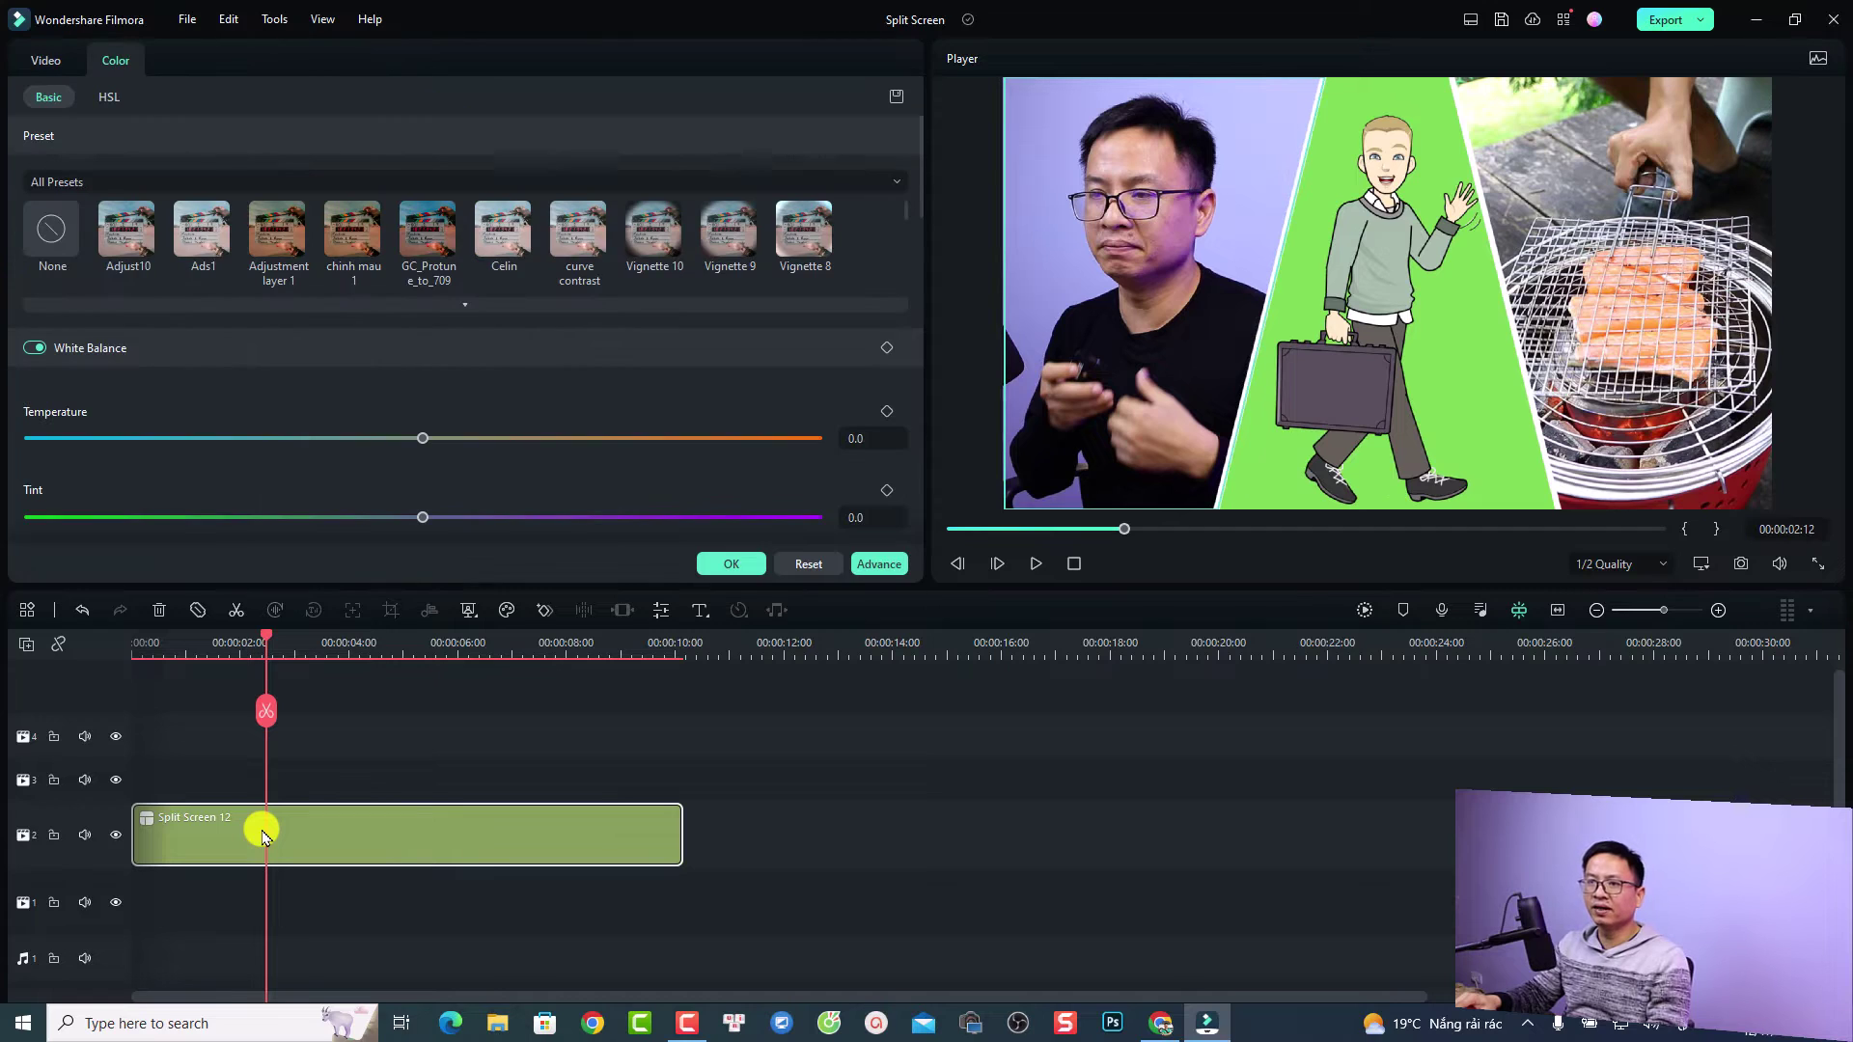
{"action": "left_click", "coordinate": [39, 62]}
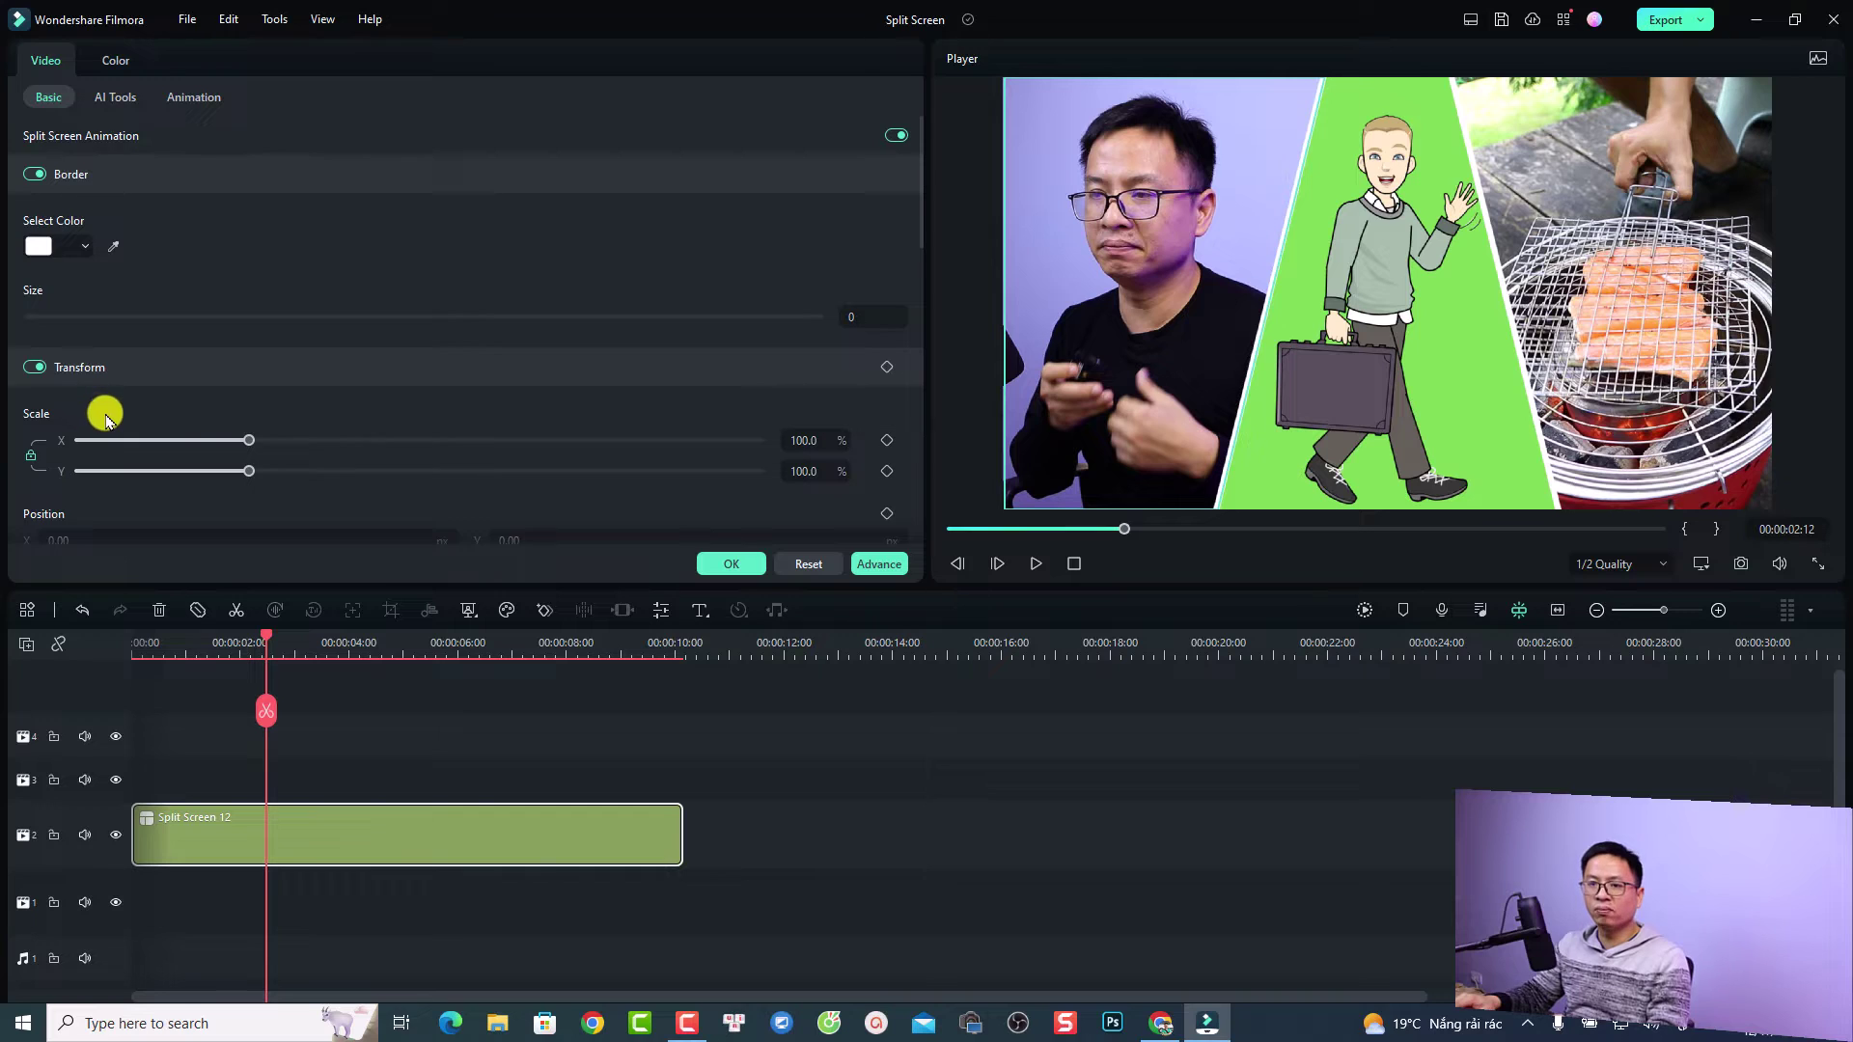
{"action": "scroll", "coordinate": [106, 418], "scroll_direction": "down", "scroll_amount": 3}
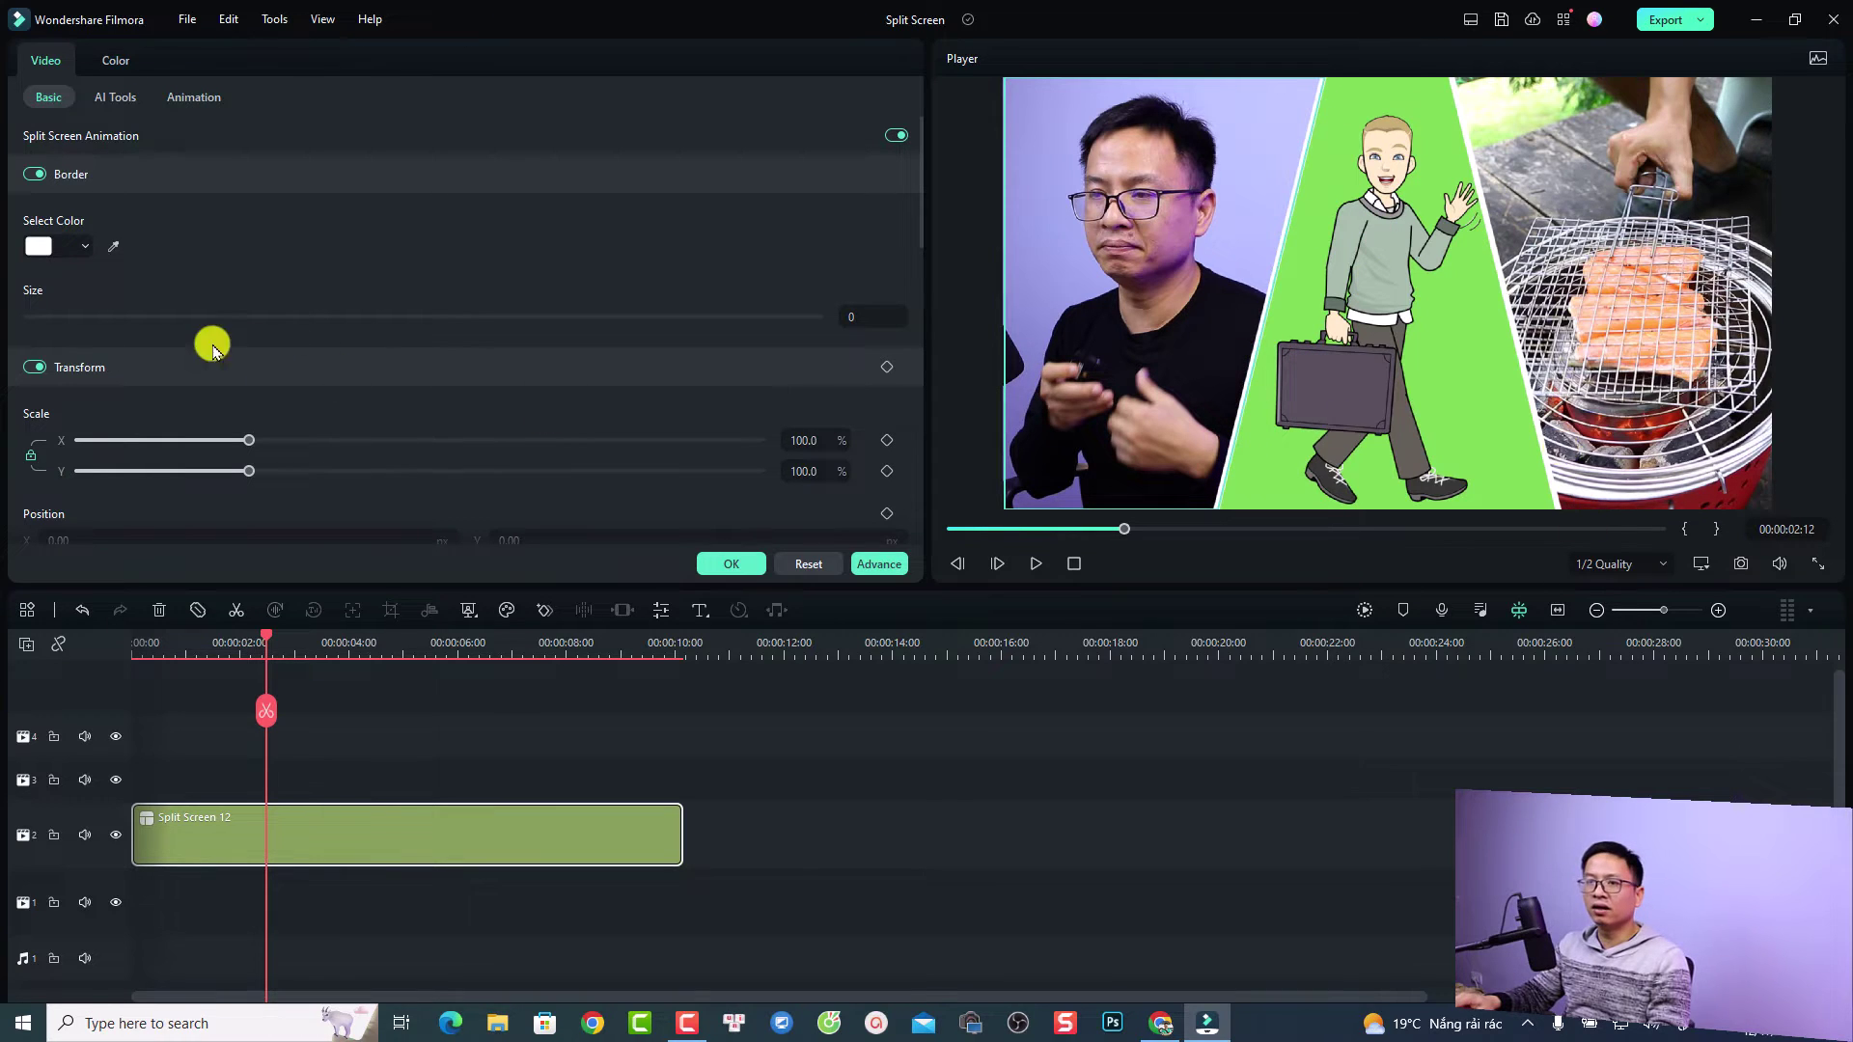
Set the Border colour to pure red, then play from the start to check it.
{"action": "left_click", "coordinate": [85, 248]}
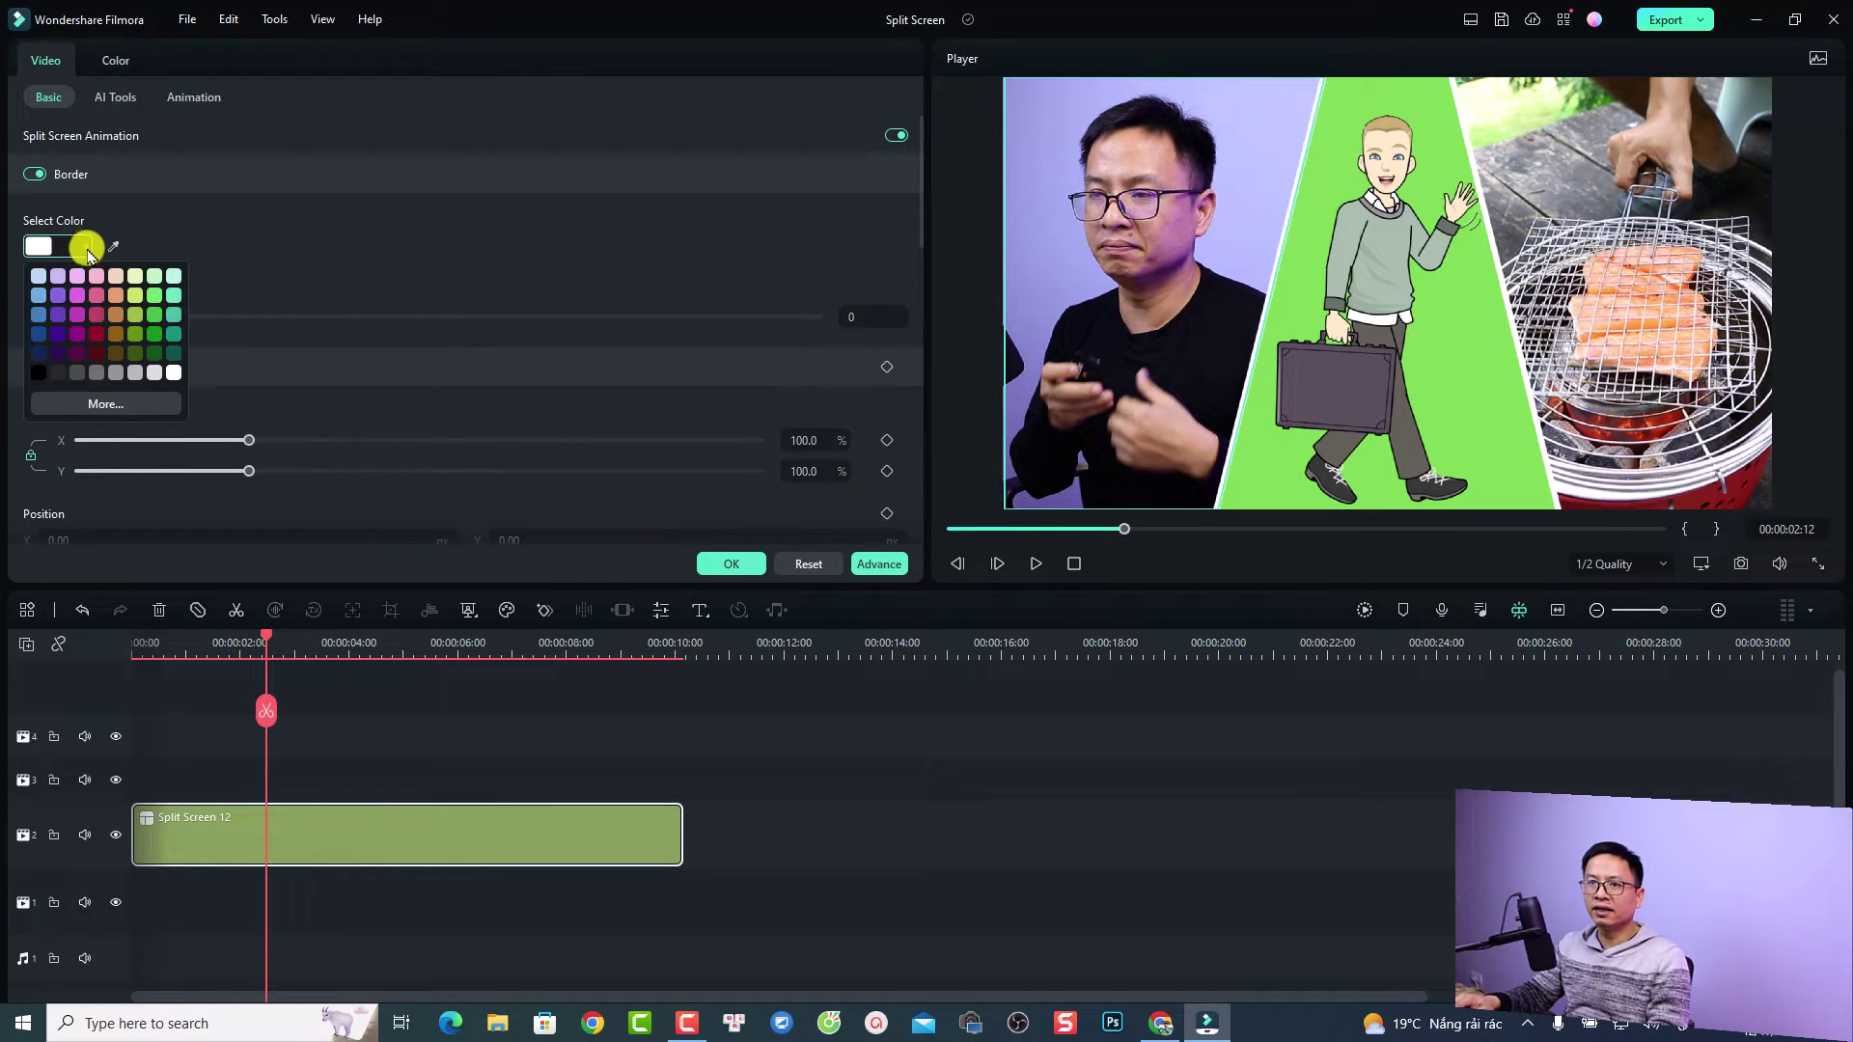
{"action": "left_click", "coordinate": [101, 403]}
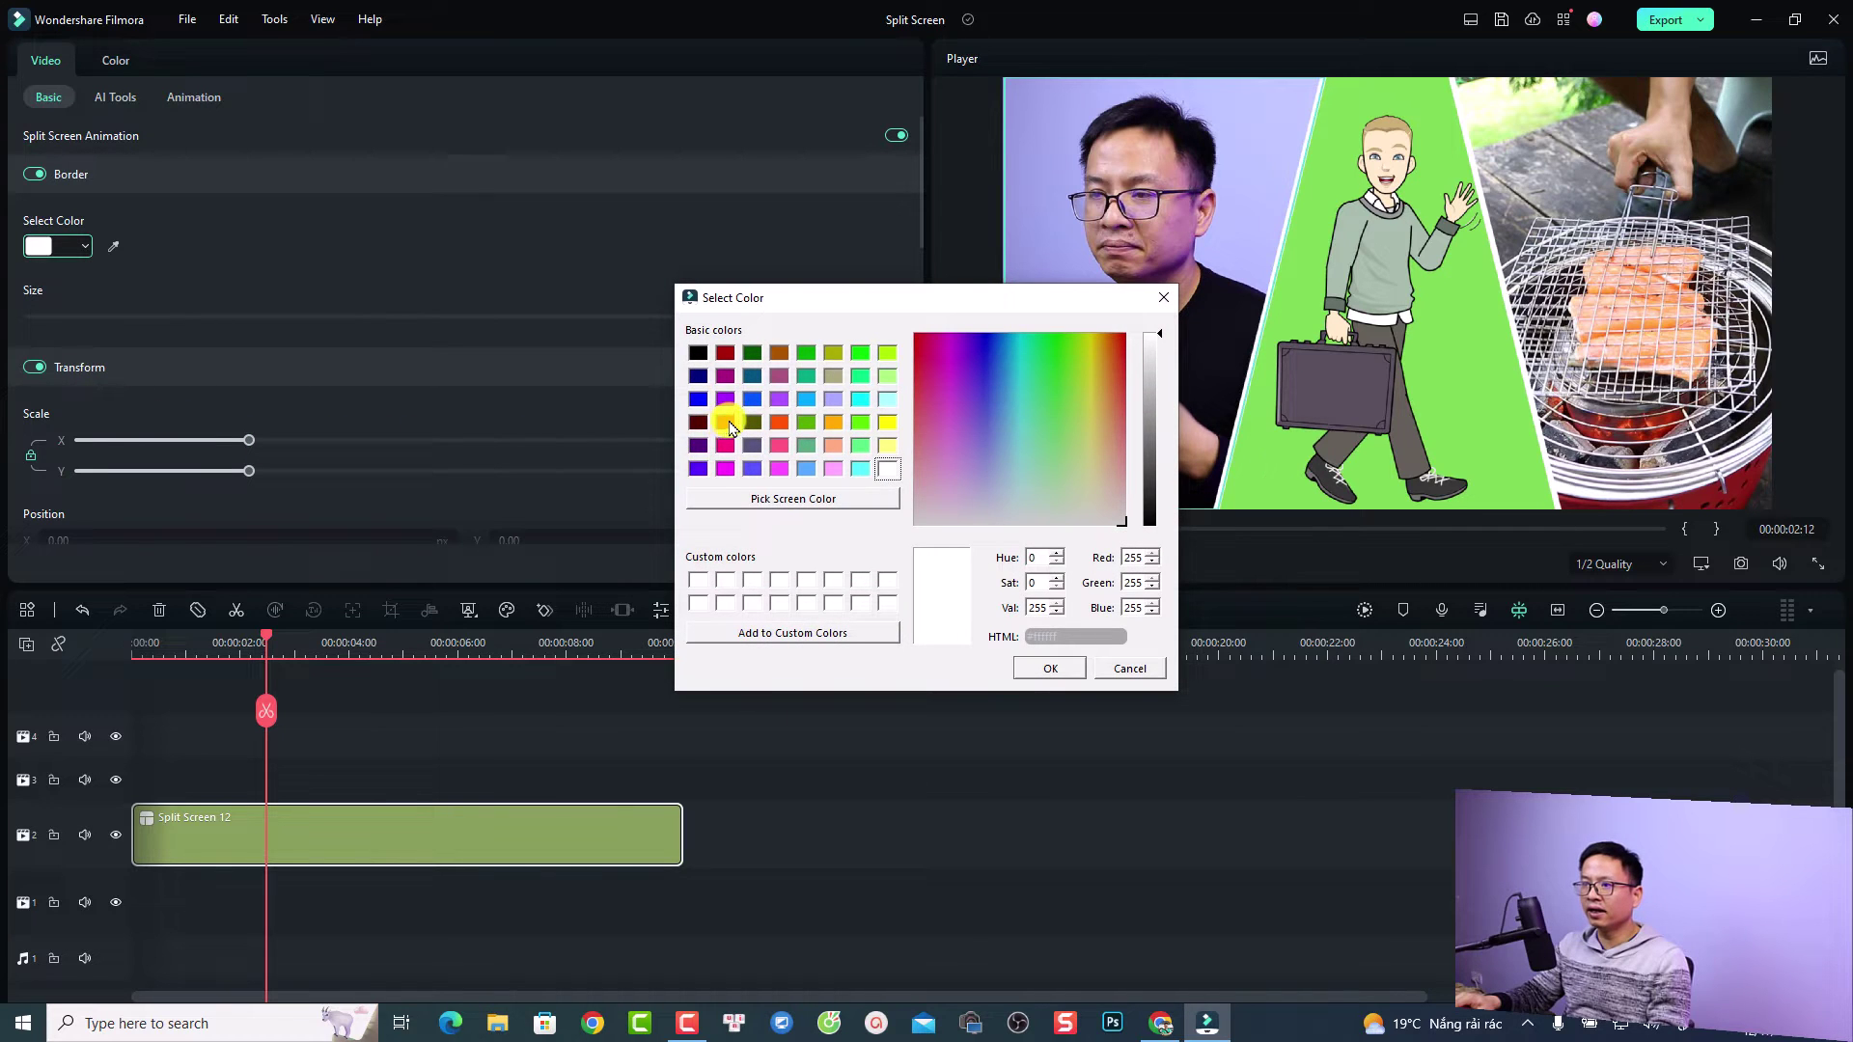
{"action": "left_click", "coordinate": [728, 426]}
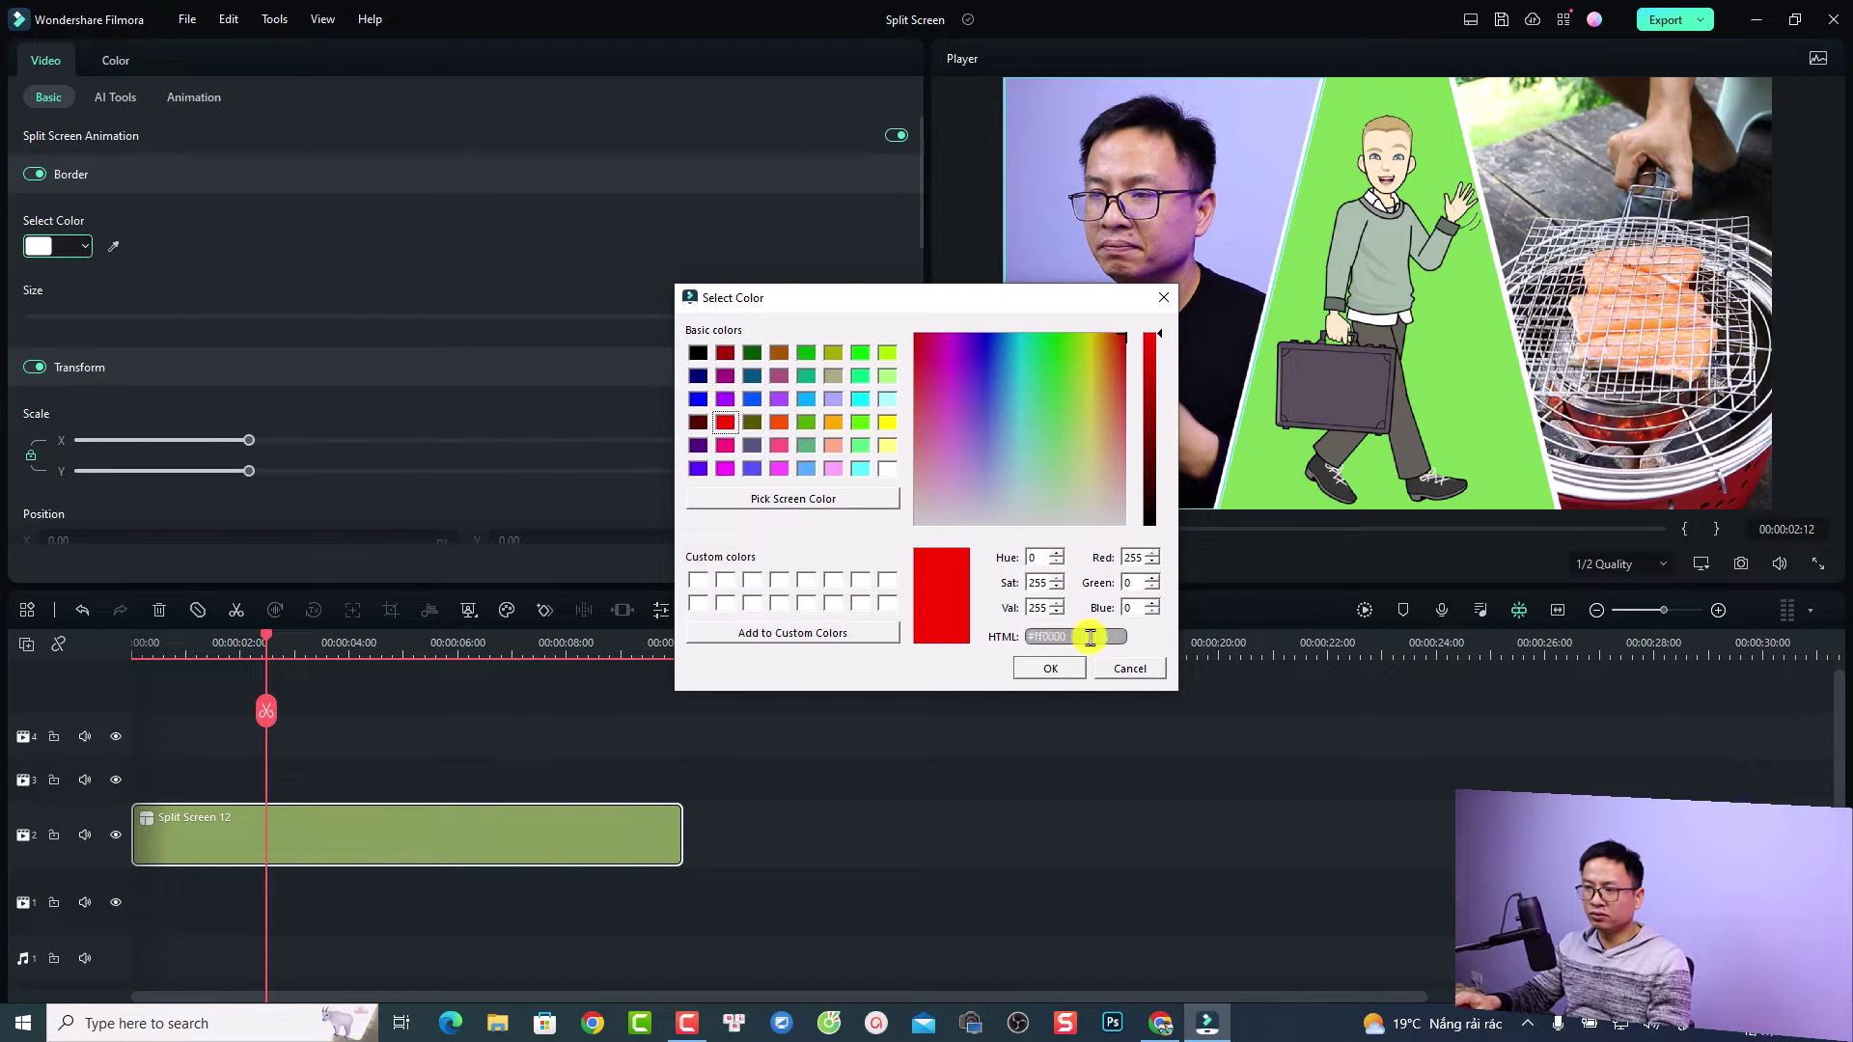
{"action": "left_click", "coordinate": [1052, 668]}
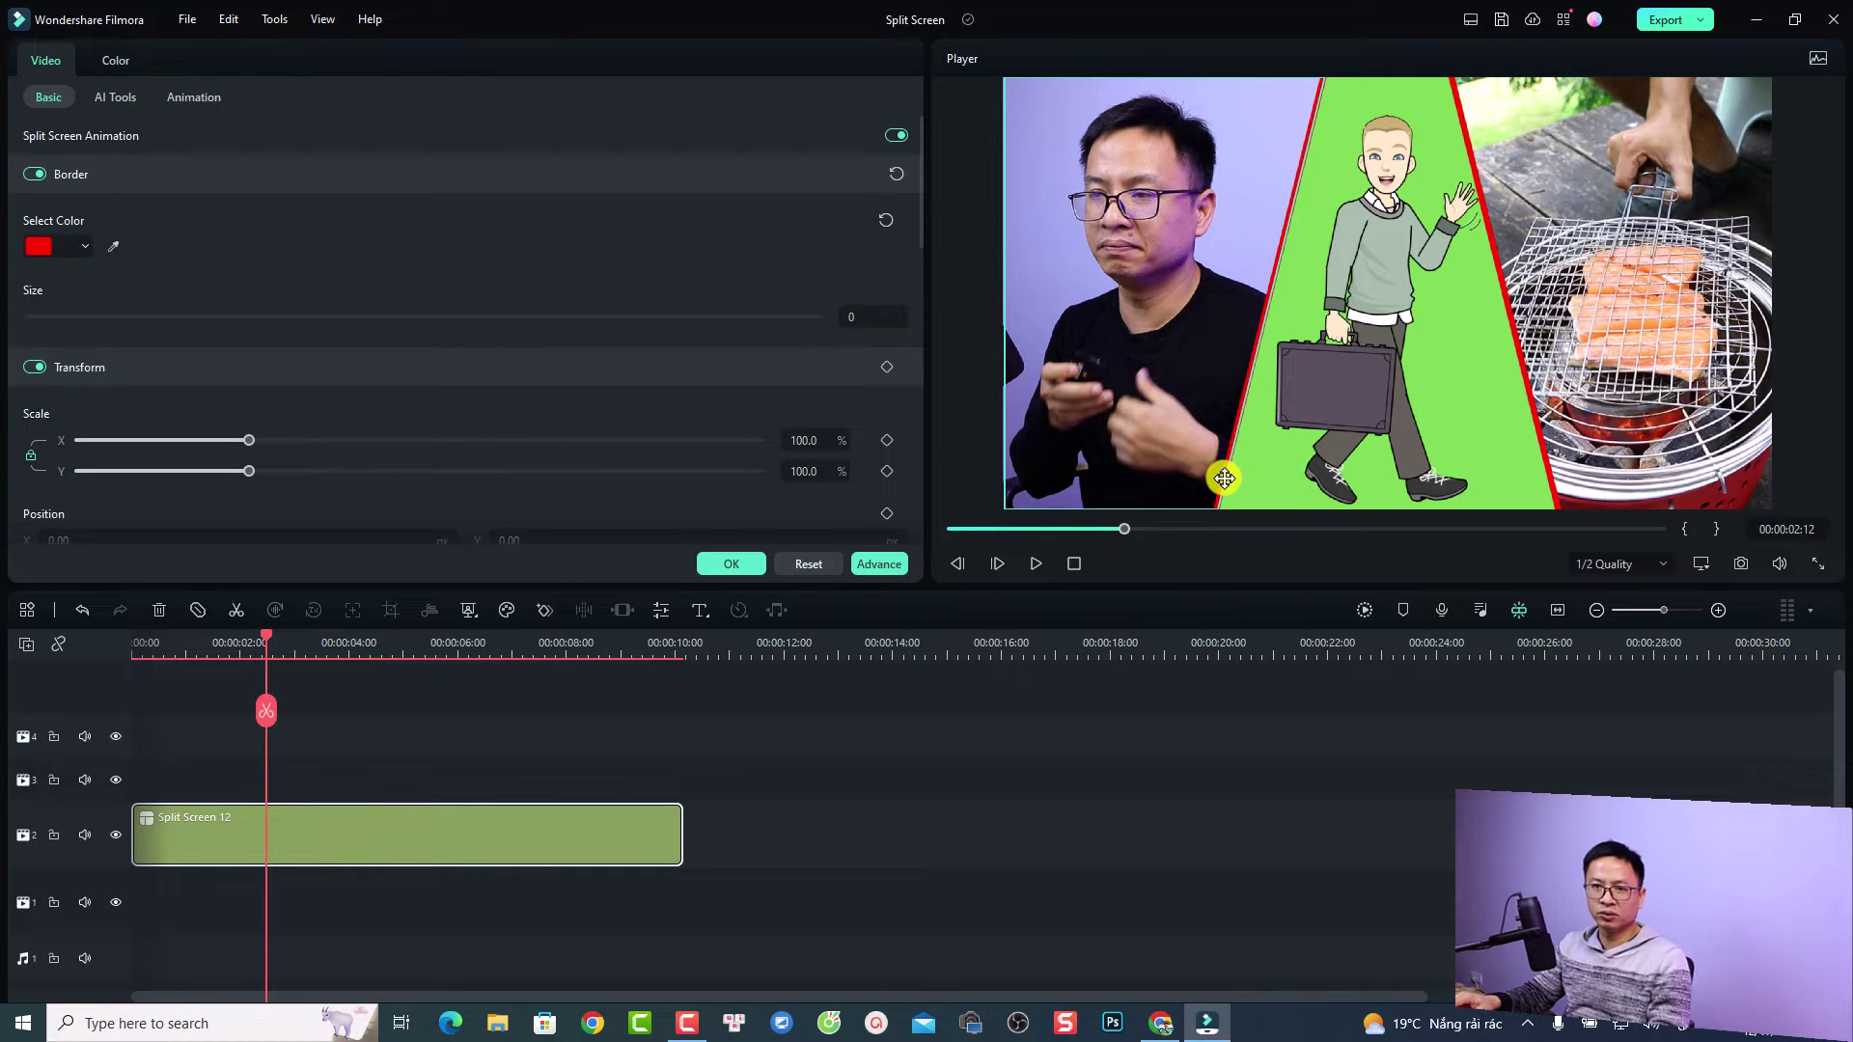
{"action": "left_click", "coordinate": [141, 645]}
{"action": "key", "text": "space"}
{"action": "key", "text": "space"}
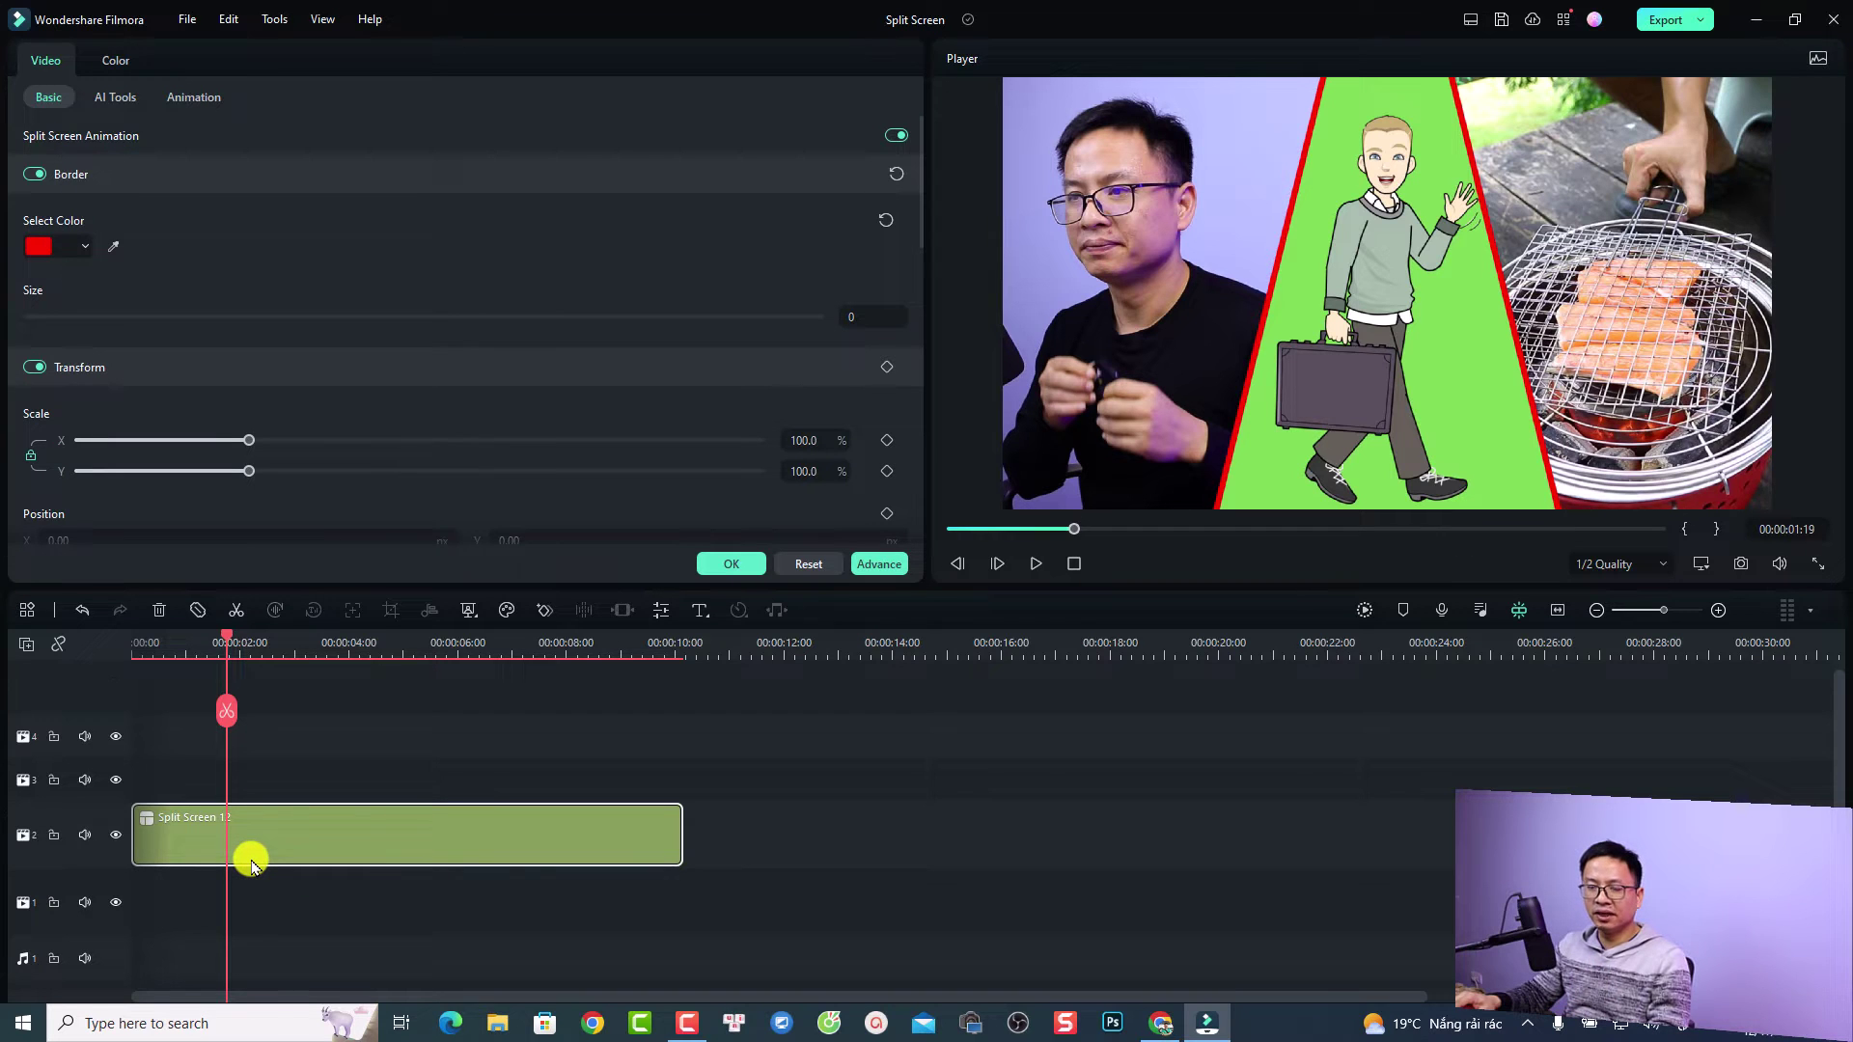
Add Scale keyframes: 100% at 00:00:01:19 and 0% at 00:00:04:22.
{"action": "left_click", "coordinate": [542, 609]}
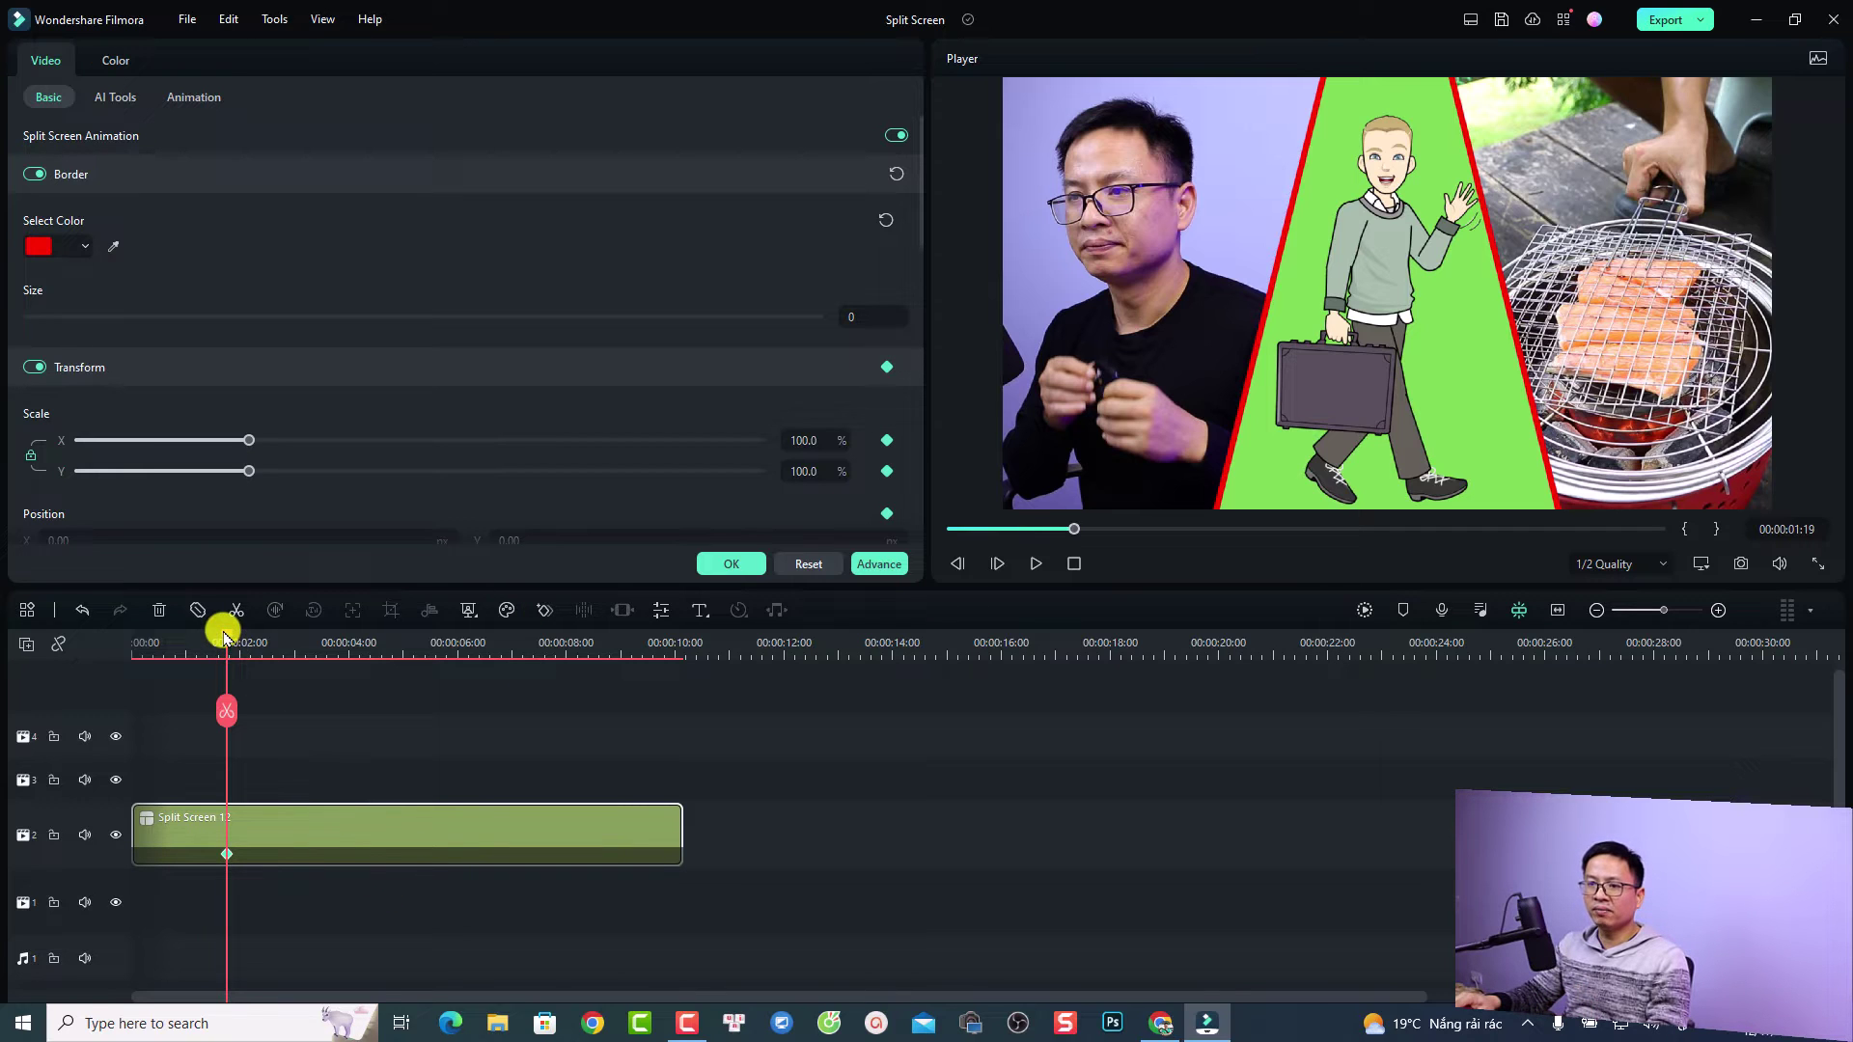
{"action": "left_click_drag", "start_coordinate": [227, 639], "coordinate": [399, 666]}
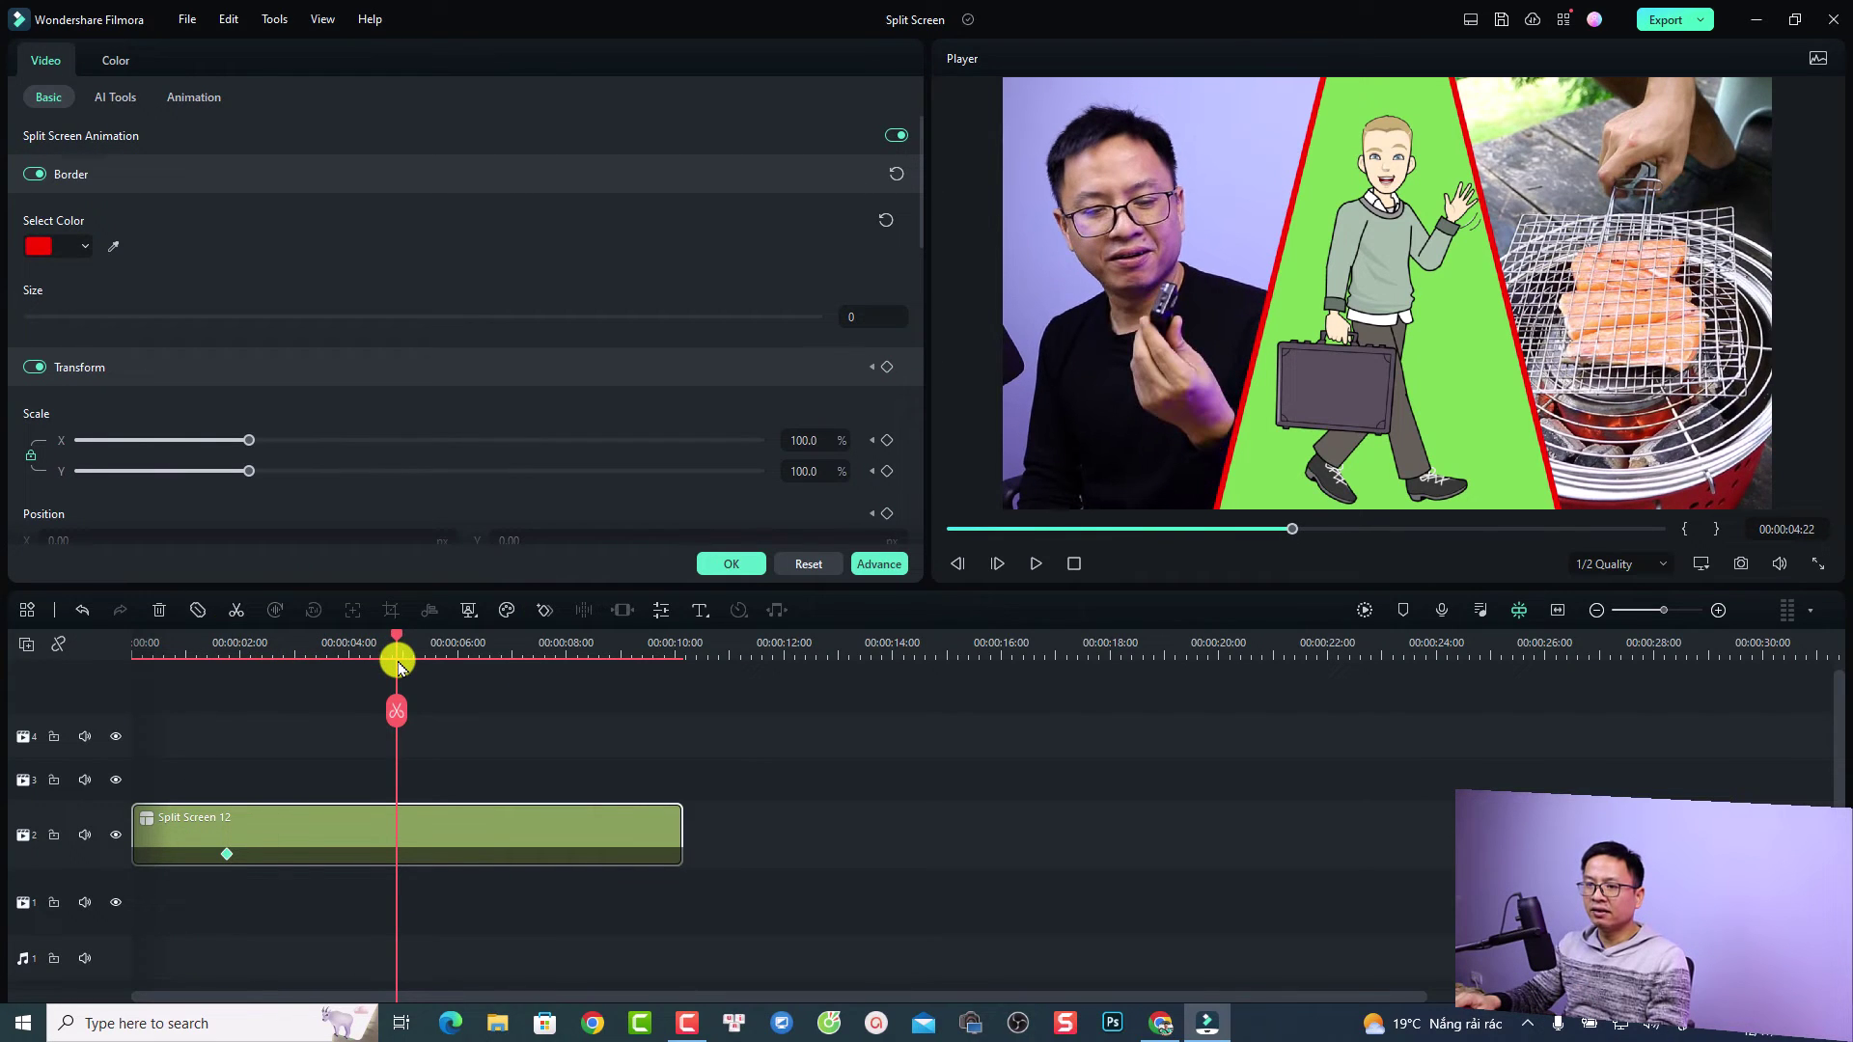
{"action": "left_click", "coordinate": [434, 847]}
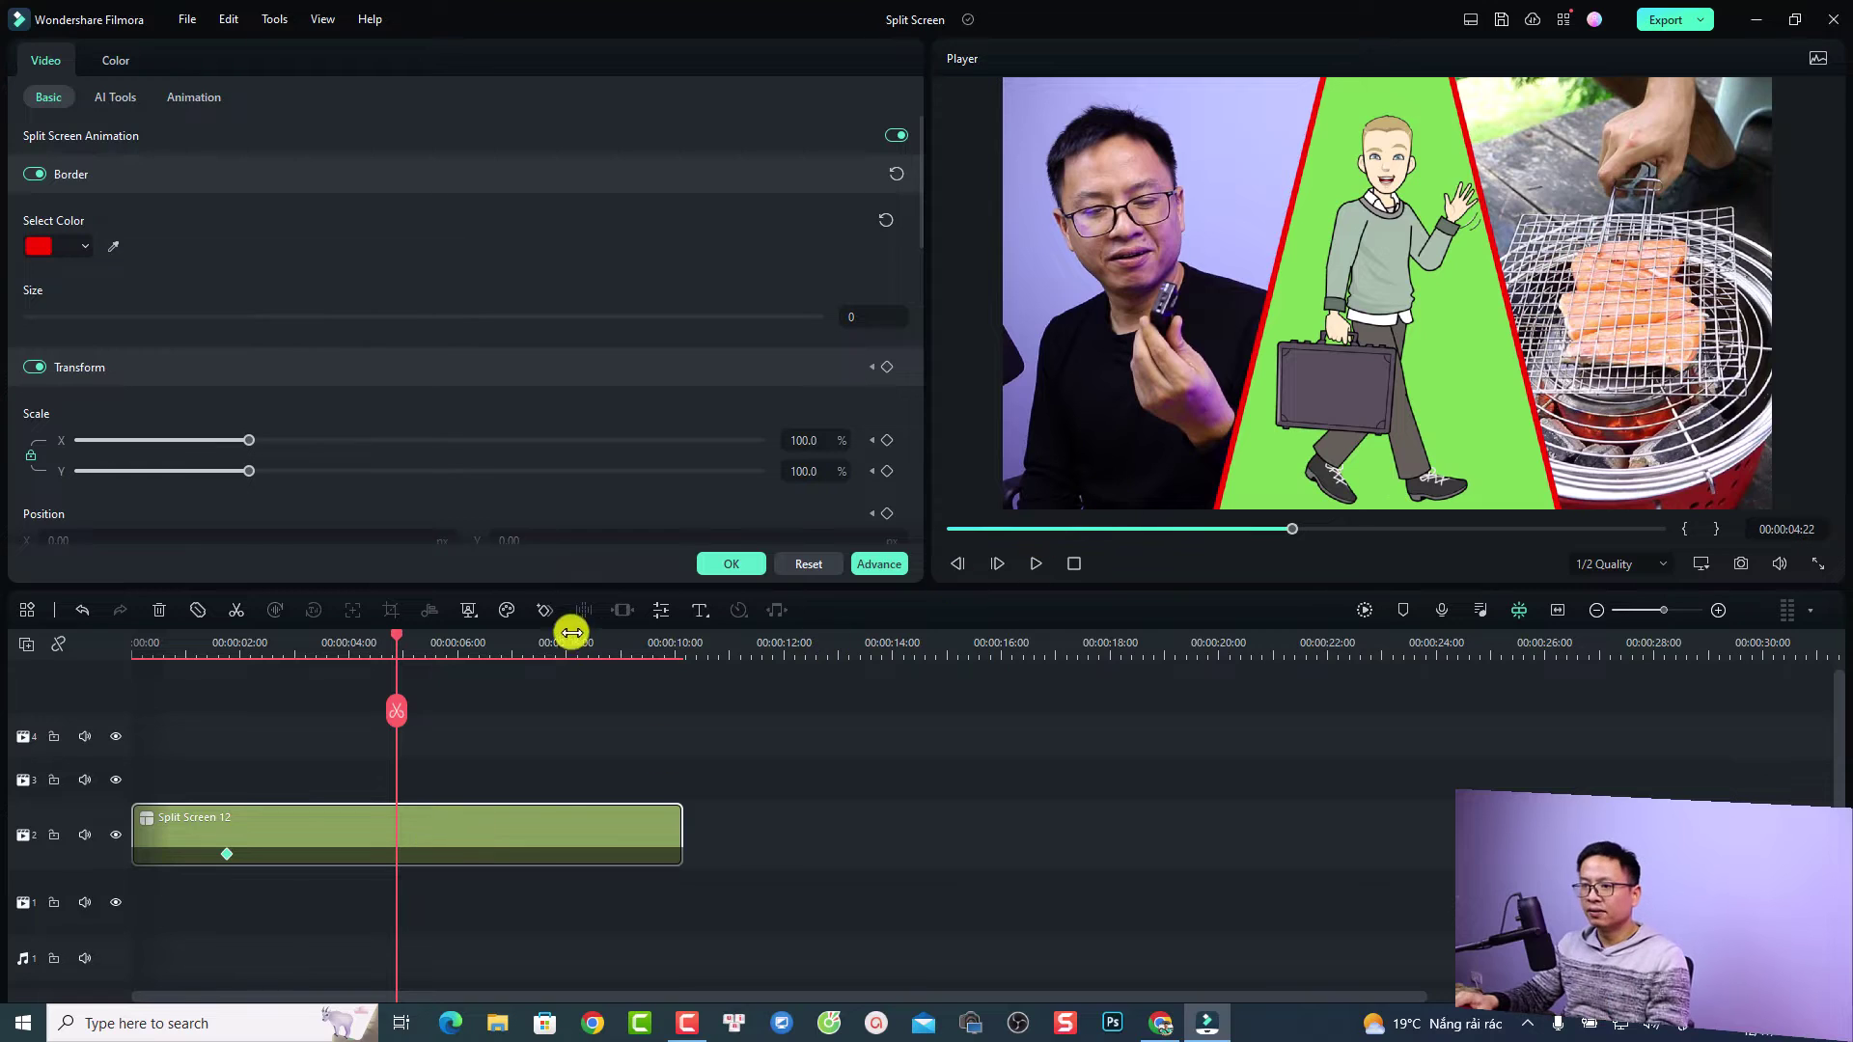
{"action": "left_click", "coordinate": [543, 611]}
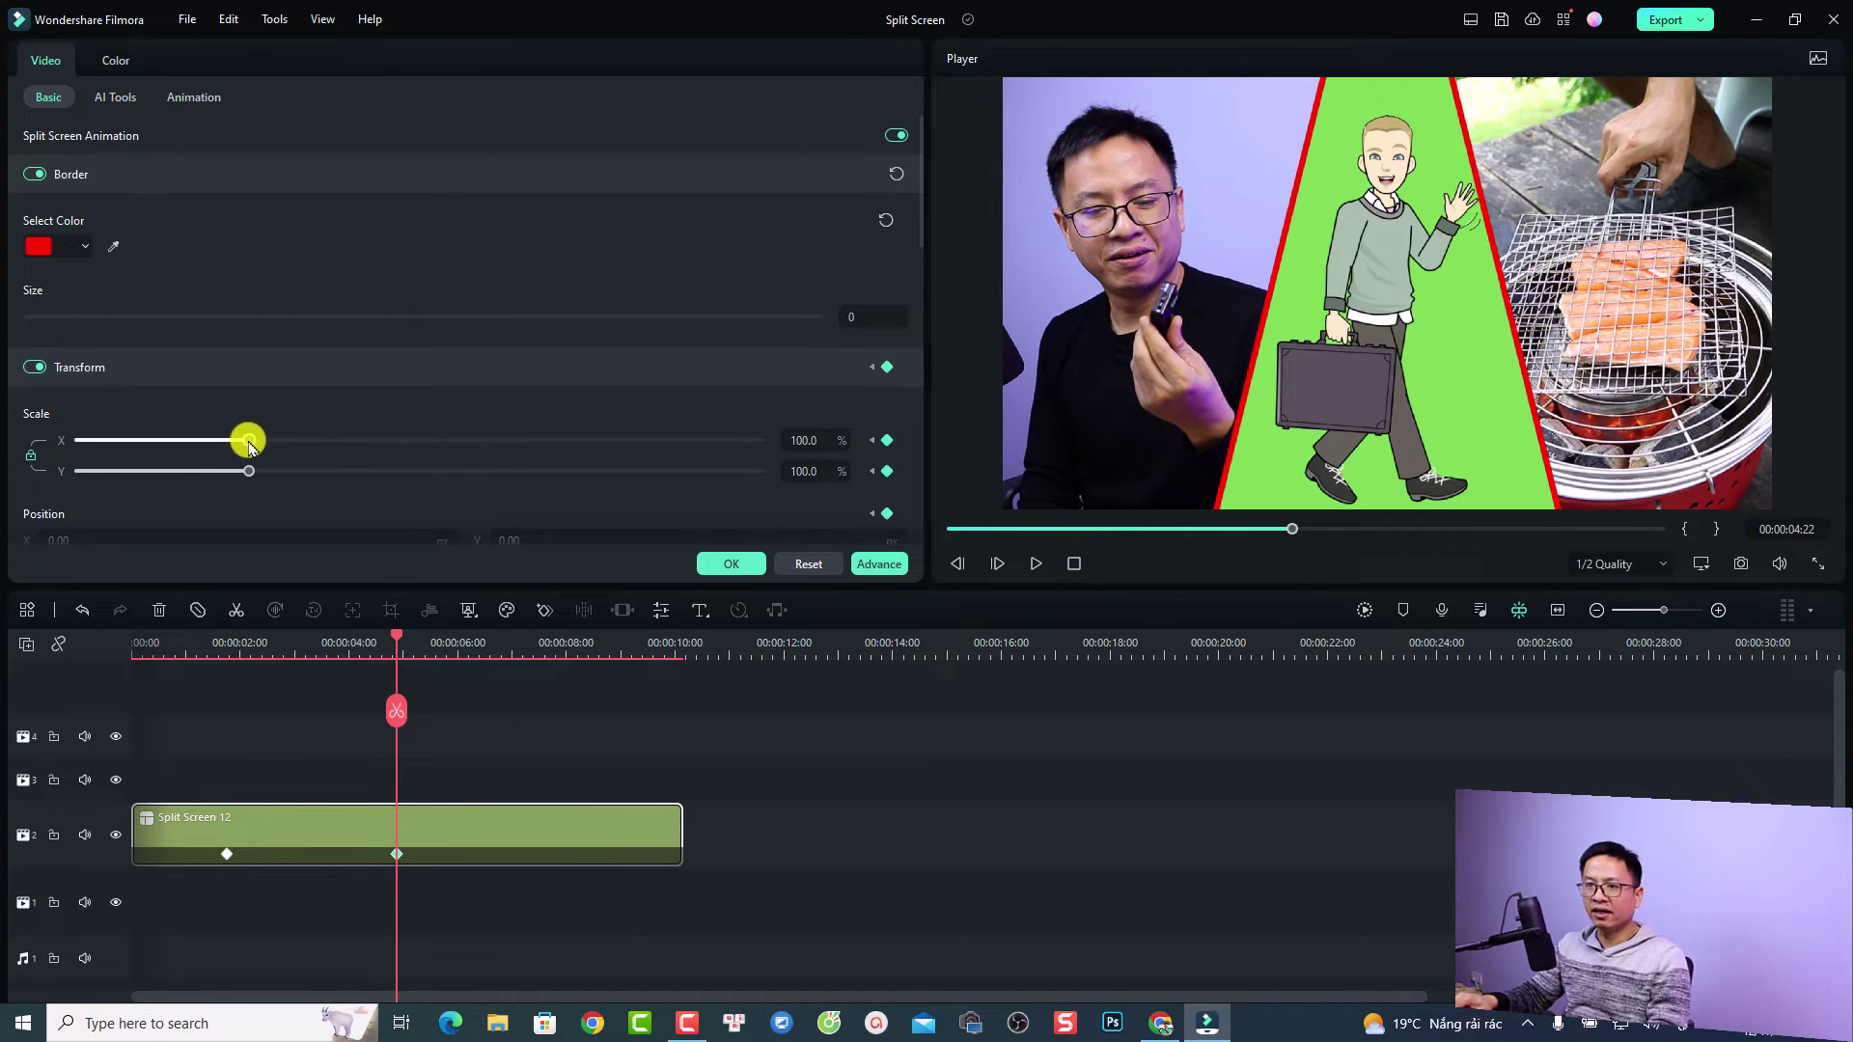
{"action": "left_click_drag", "start_coordinate": [248, 440], "coordinate": [58, 440]}
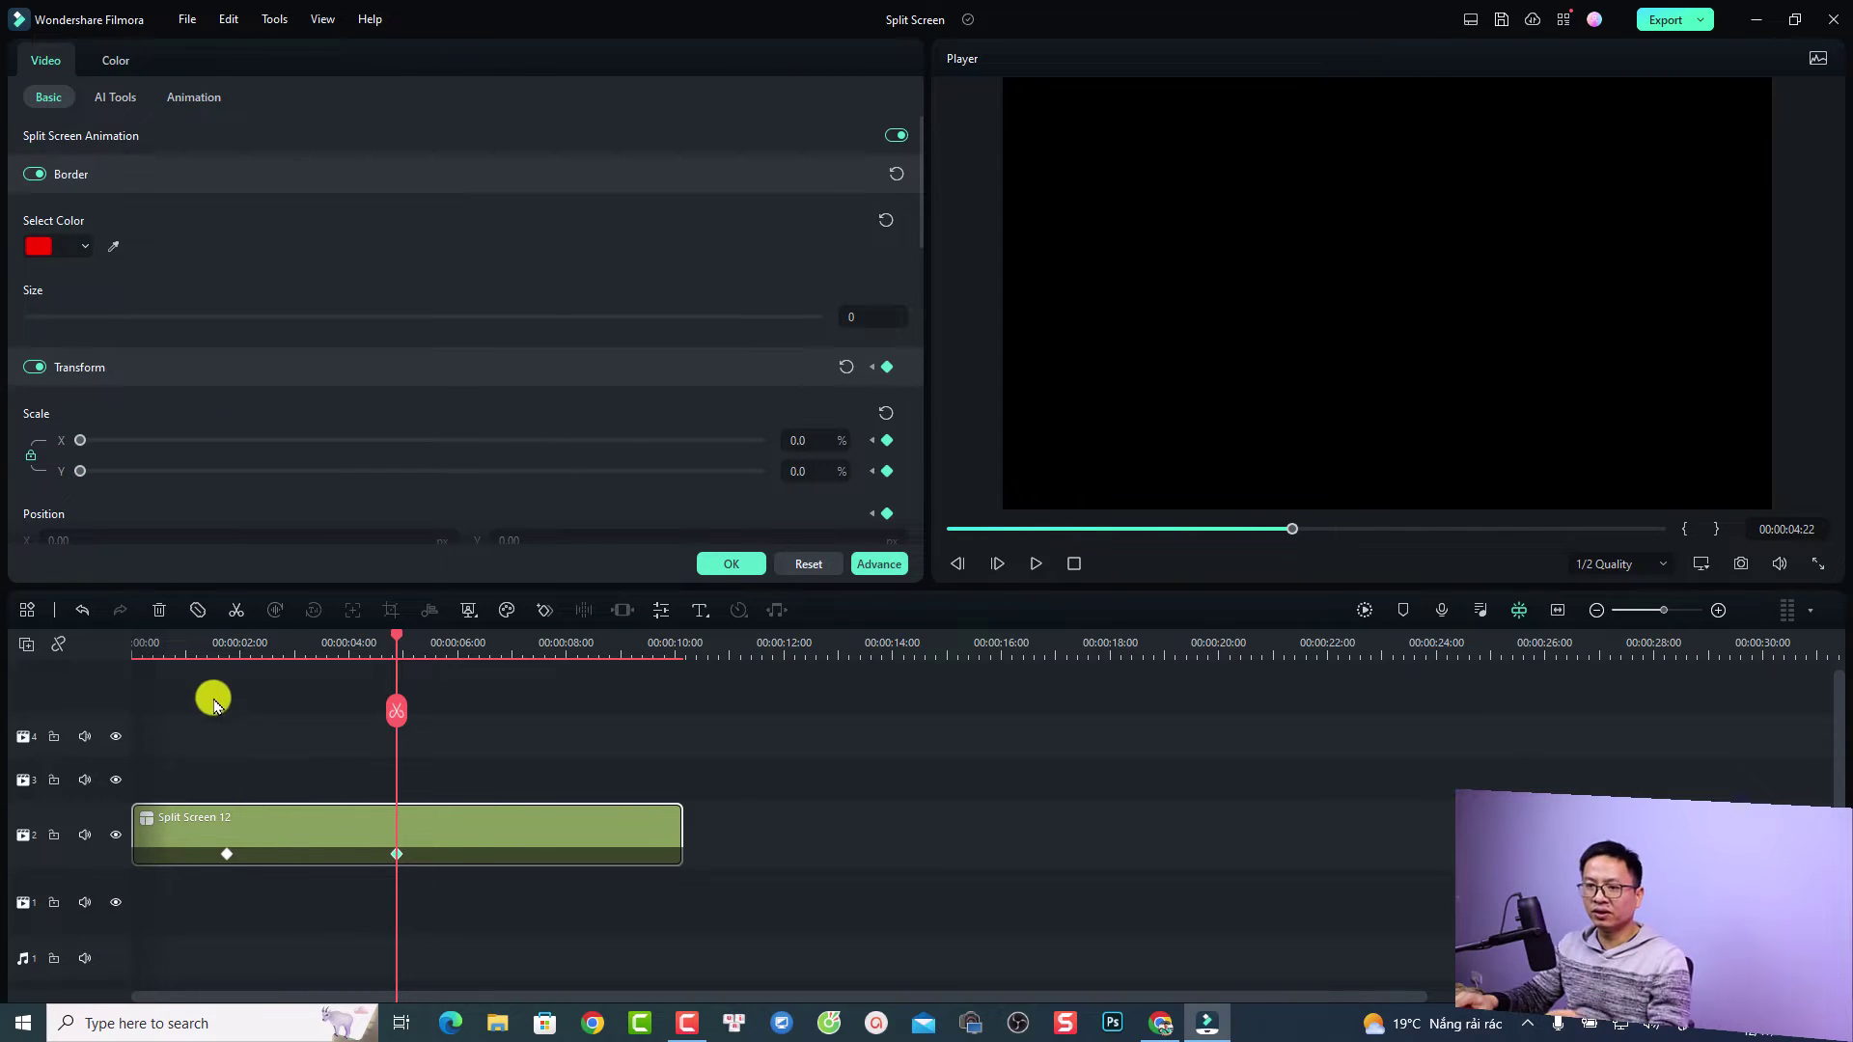
Play the scale animation, then check the keyframes at 4:22 and 1:19.
{"action": "left_click", "coordinate": [158, 645]}
{"action": "key", "text": "space"}
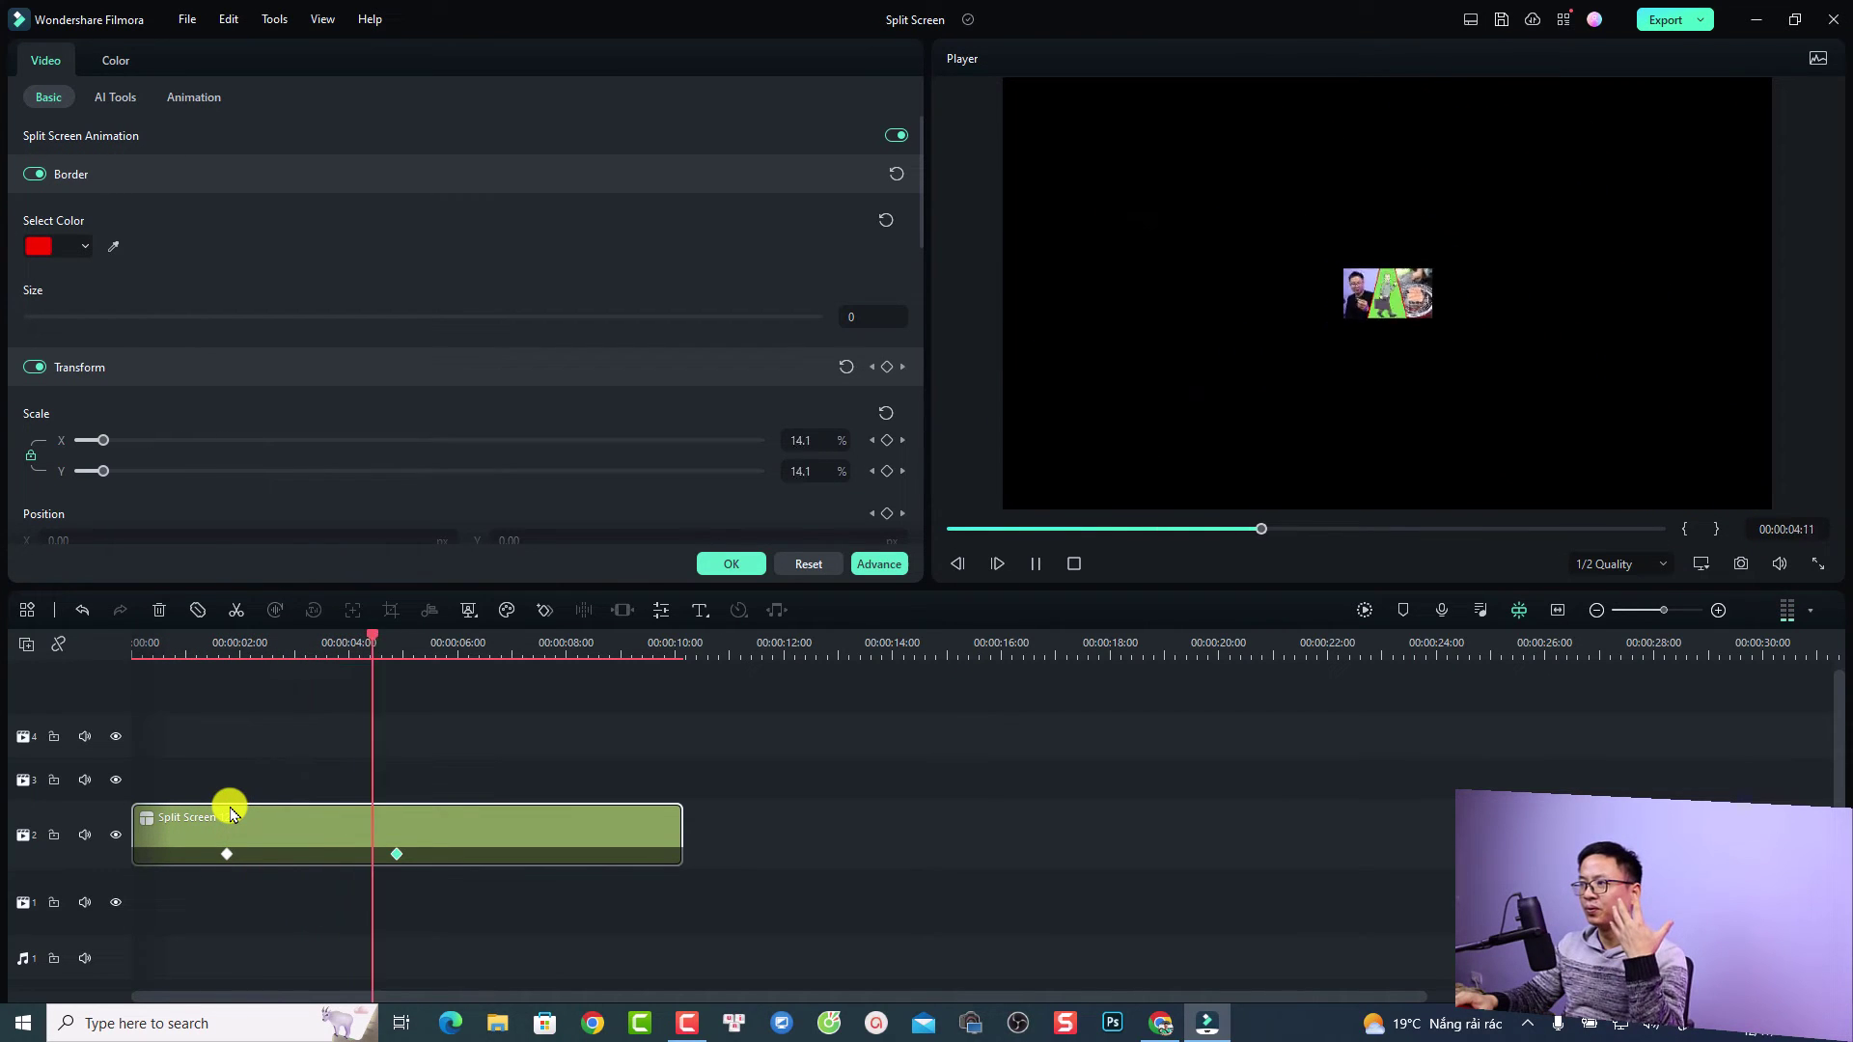
{"action": "left_click", "coordinate": [396, 855]}
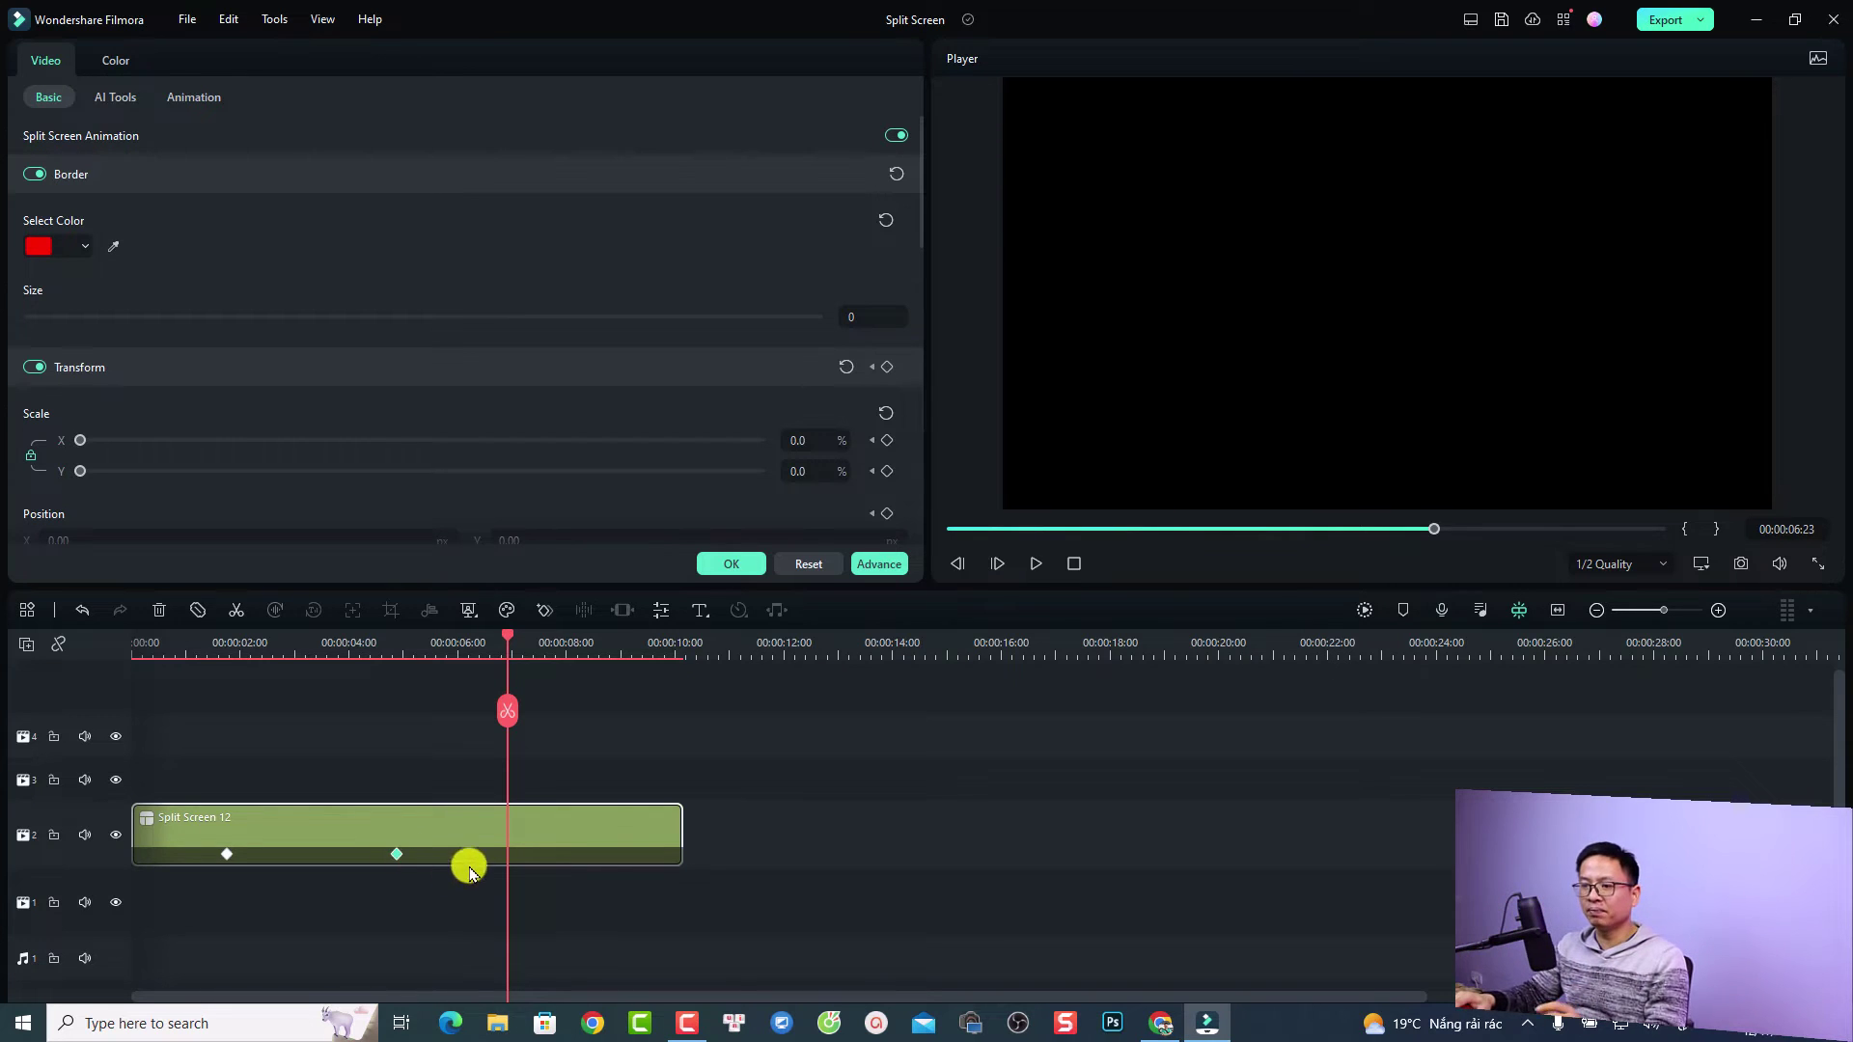
{"action": "left_click", "coordinate": [395, 849]}
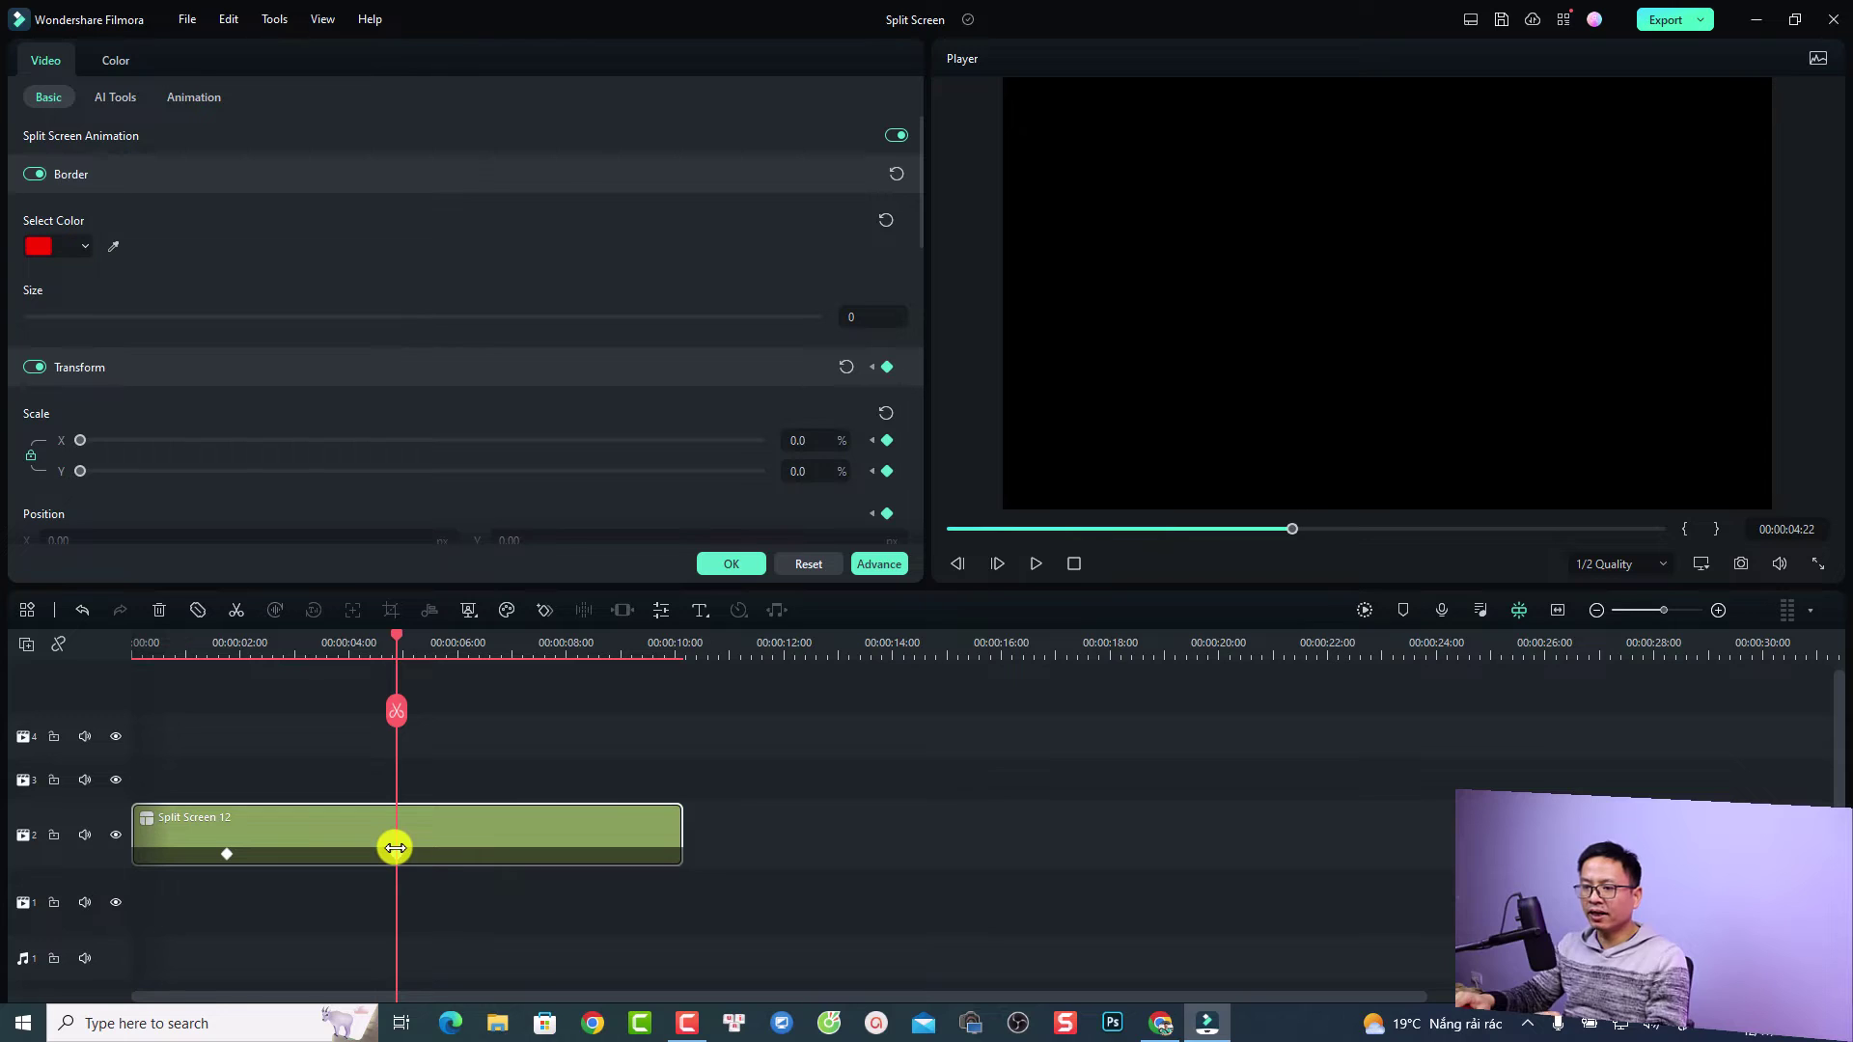
{"action": "left_click", "coordinate": [227, 853]}
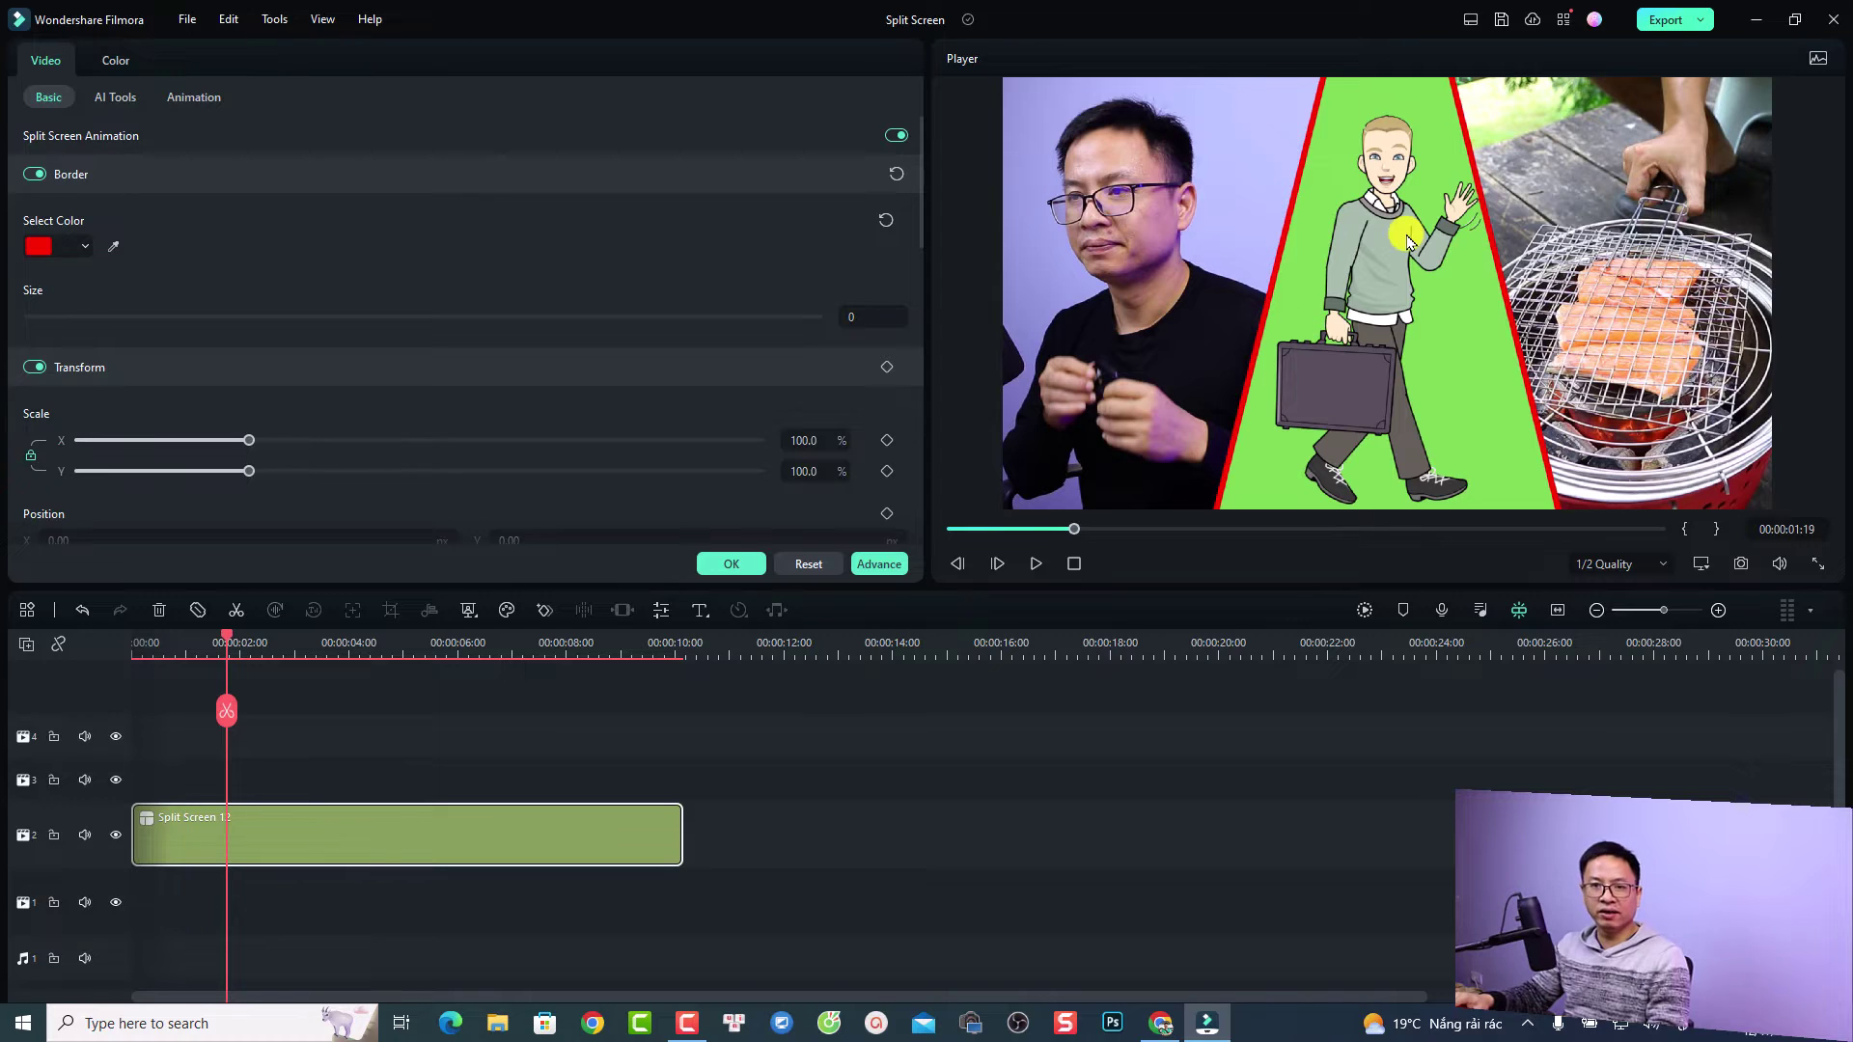
Set the clip's Color Temperature to 24.7 and Exposure to 7.0, then return to Video settings.
{"action": "left_click", "coordinate": [115, 61]}
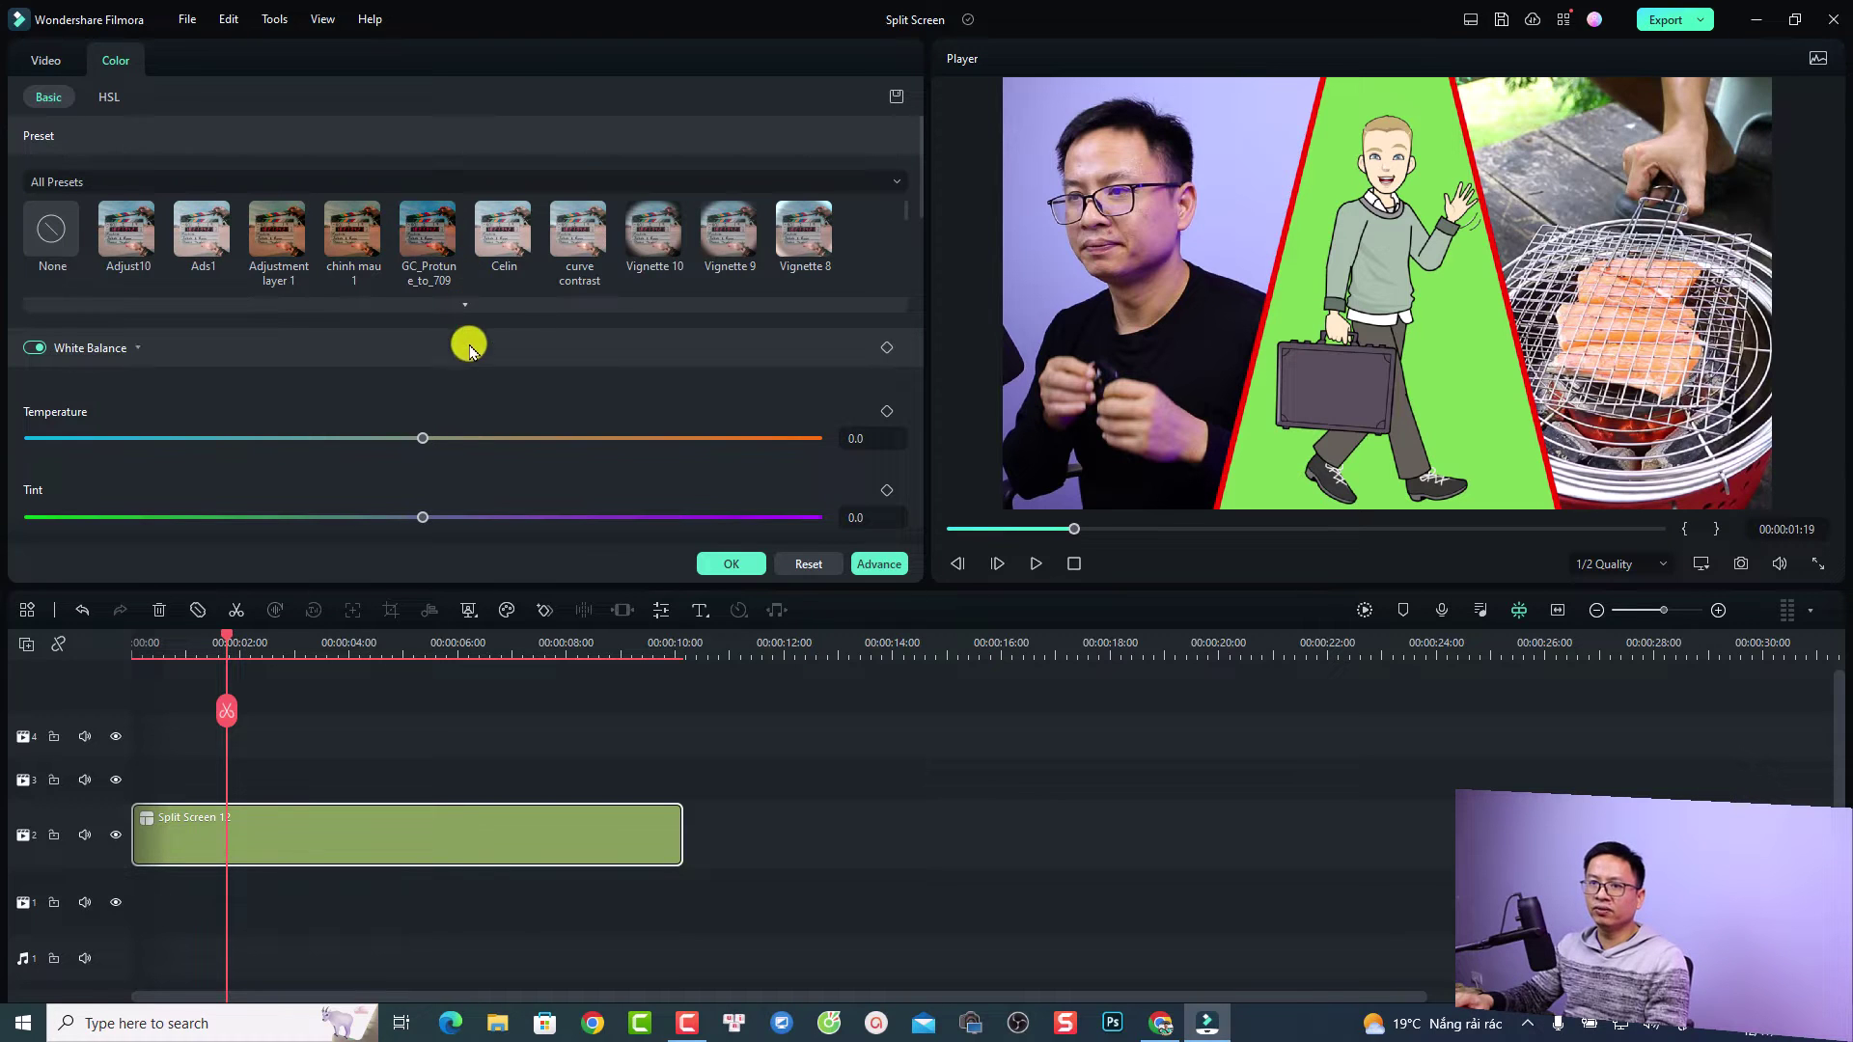
{"action": "left_click_drag", "start_coordinate": [405, 442], "coordinate": [524, 471]}
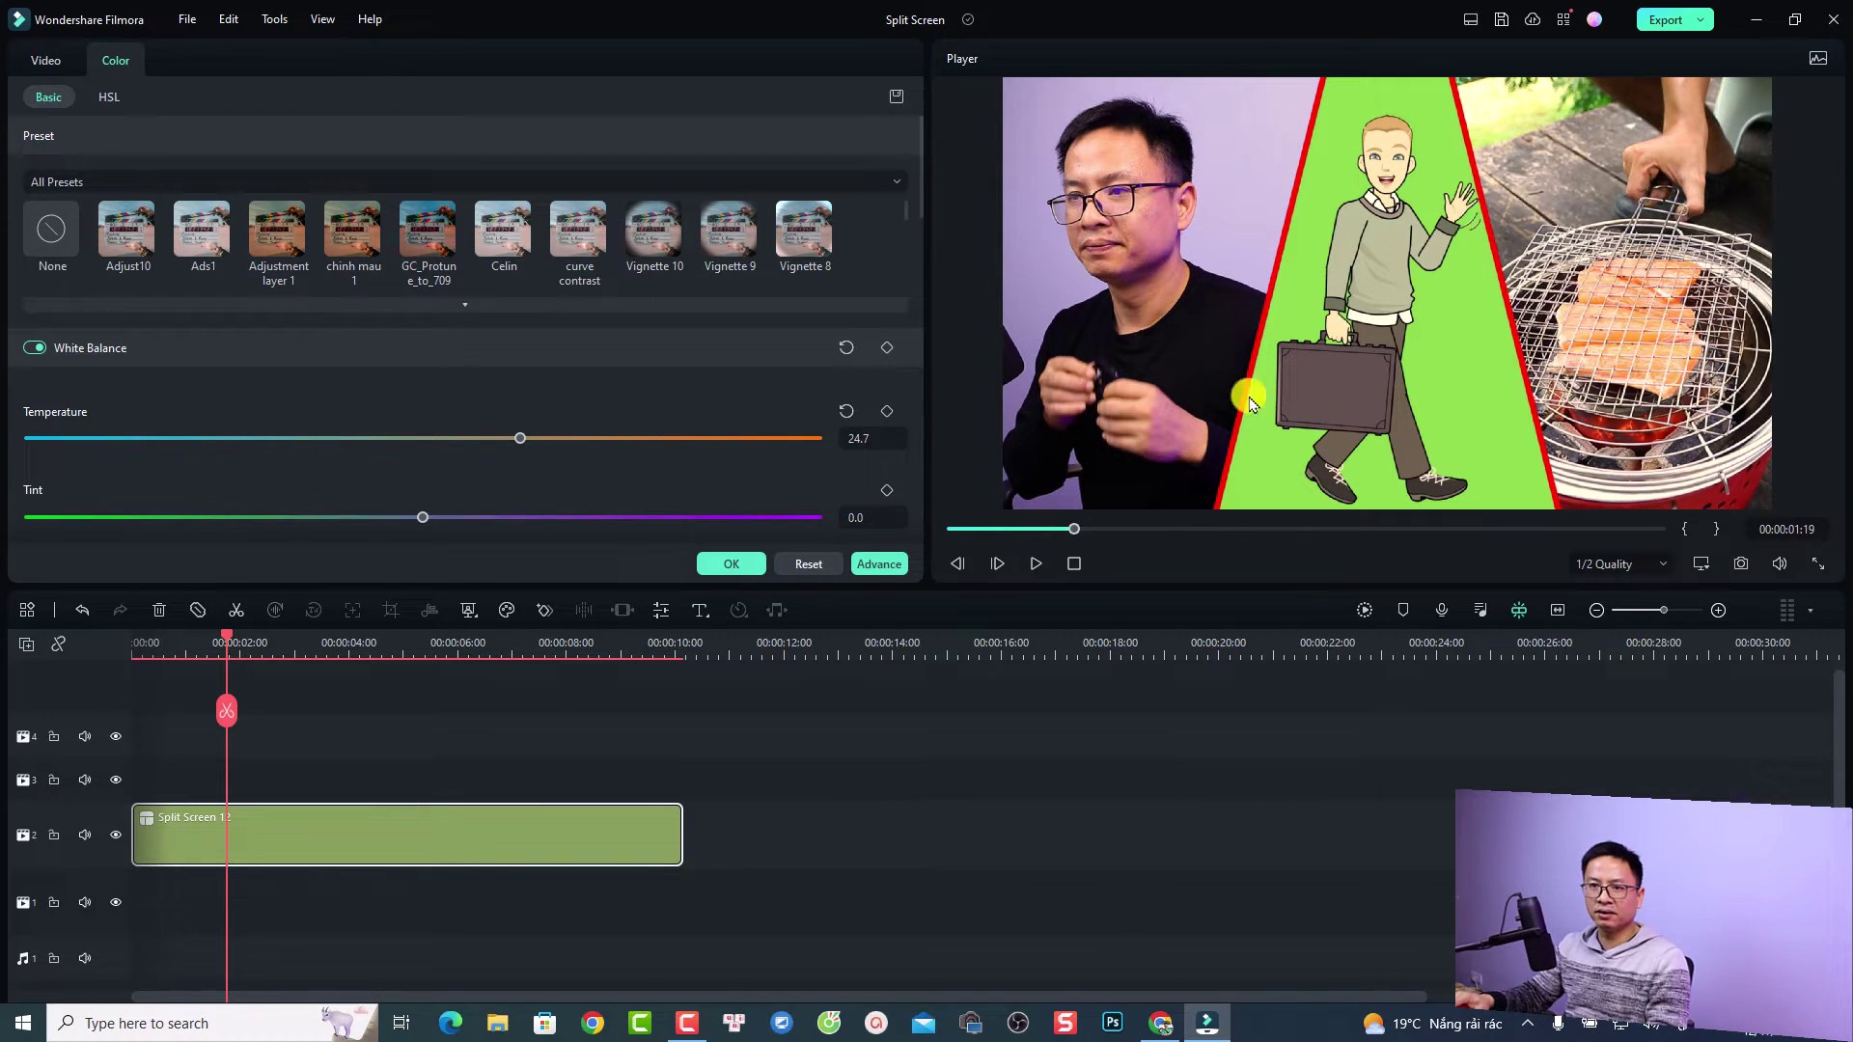
{"action": "scroll", "coordinate": [546, 469], "scroll_direction": "down", "scroll_amount": 2}
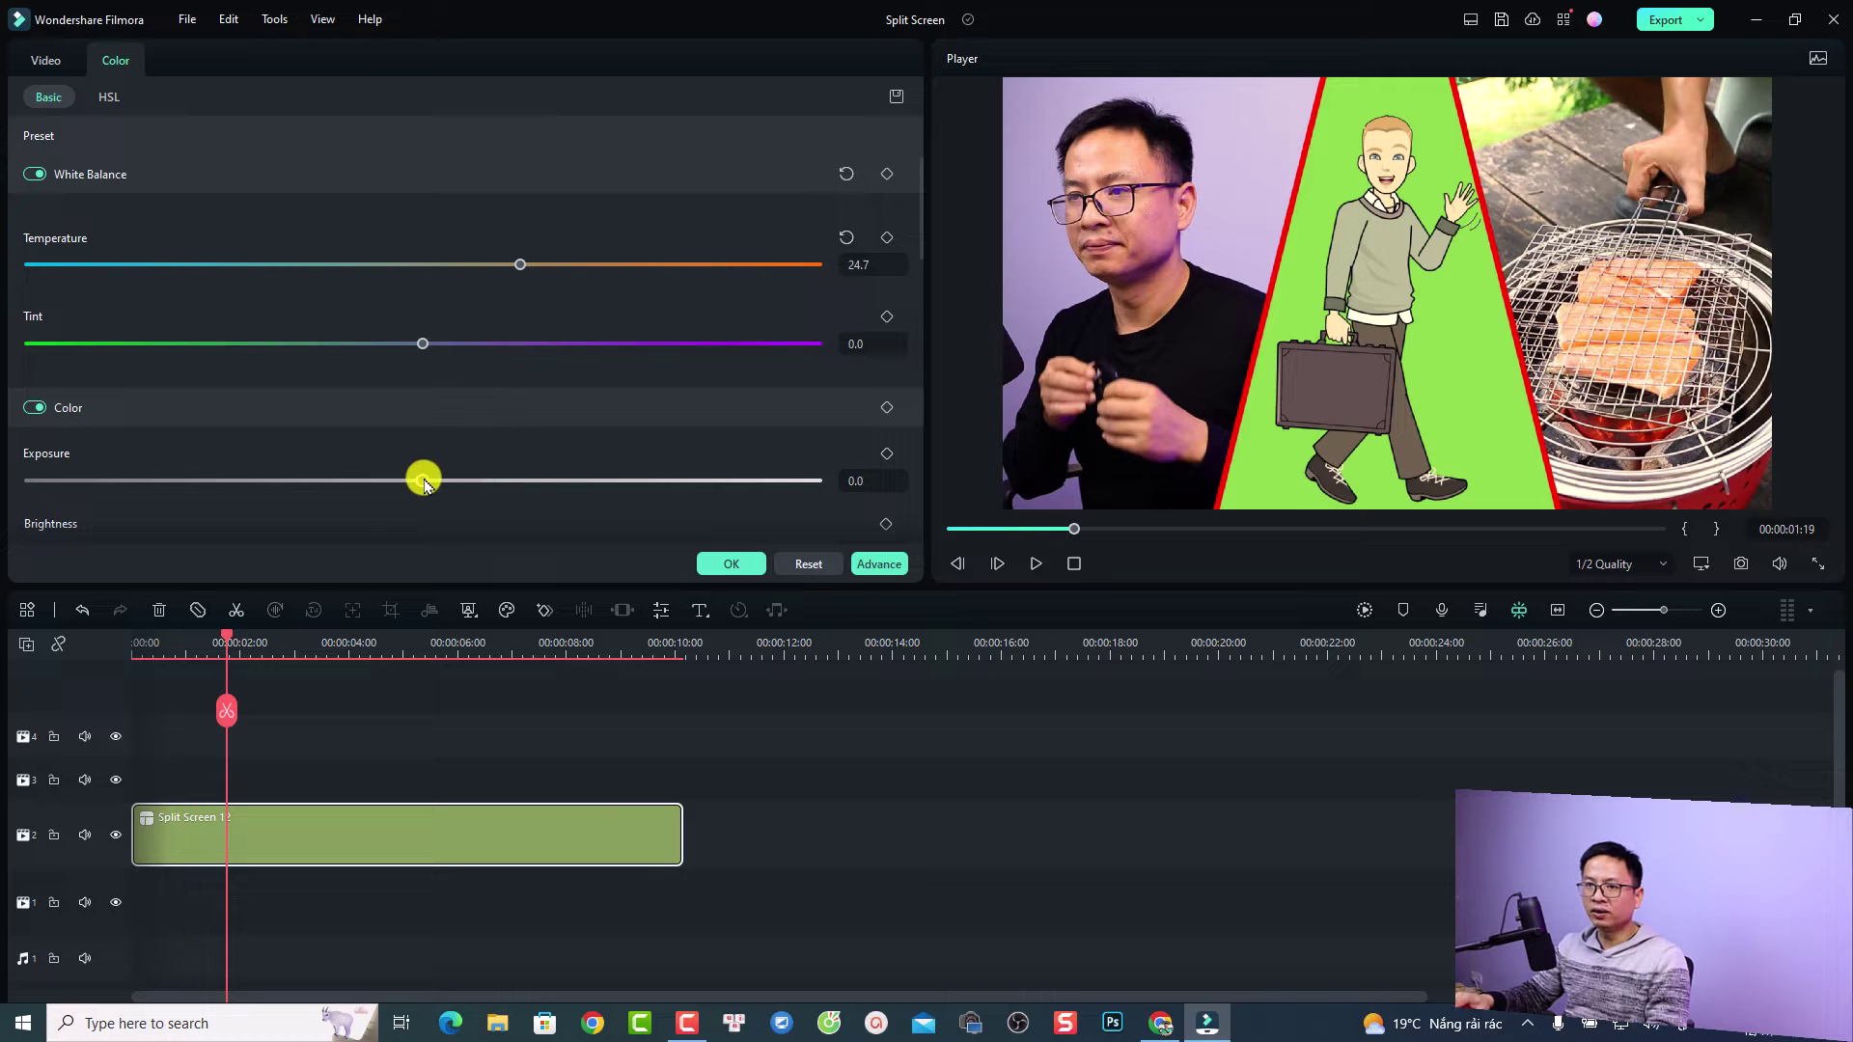
{"action": "left_click_drag", "start_coordinate": [393, 484], "coordinate": [451, 496]}
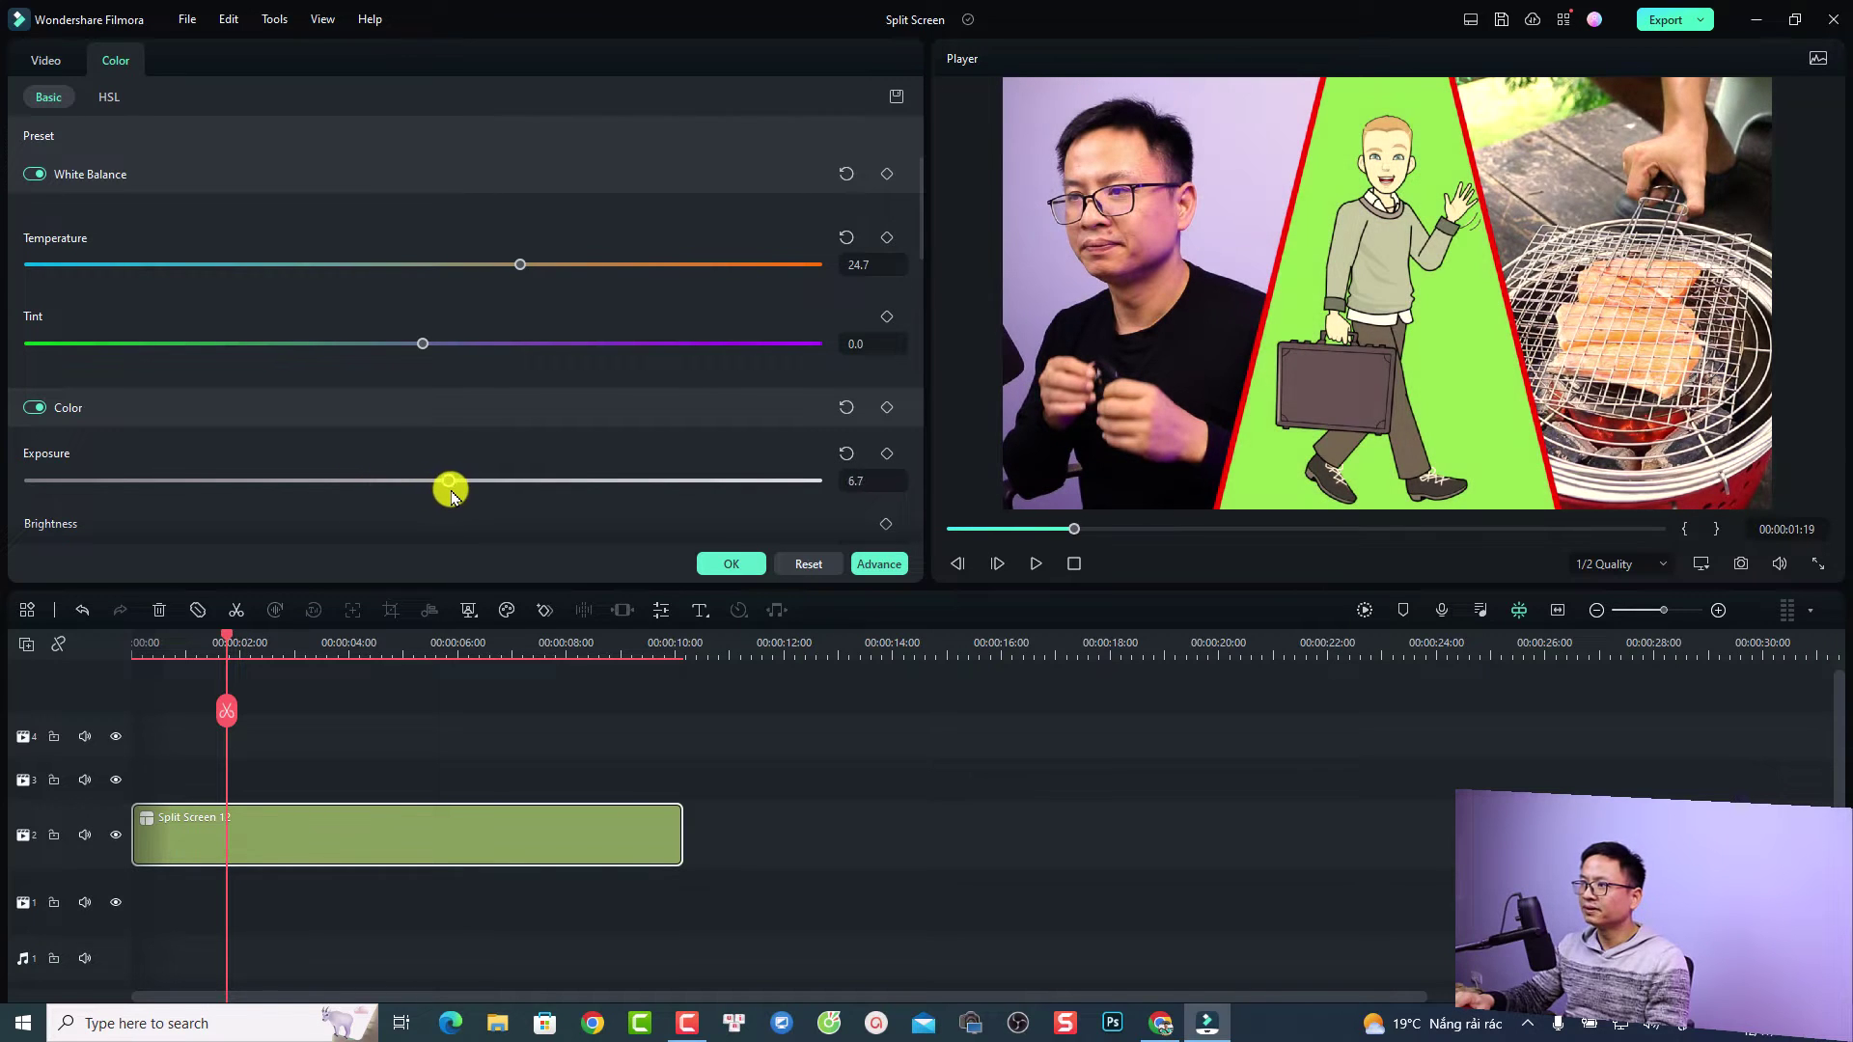
{"action": "left_click", "coordinate": [43, 61]}
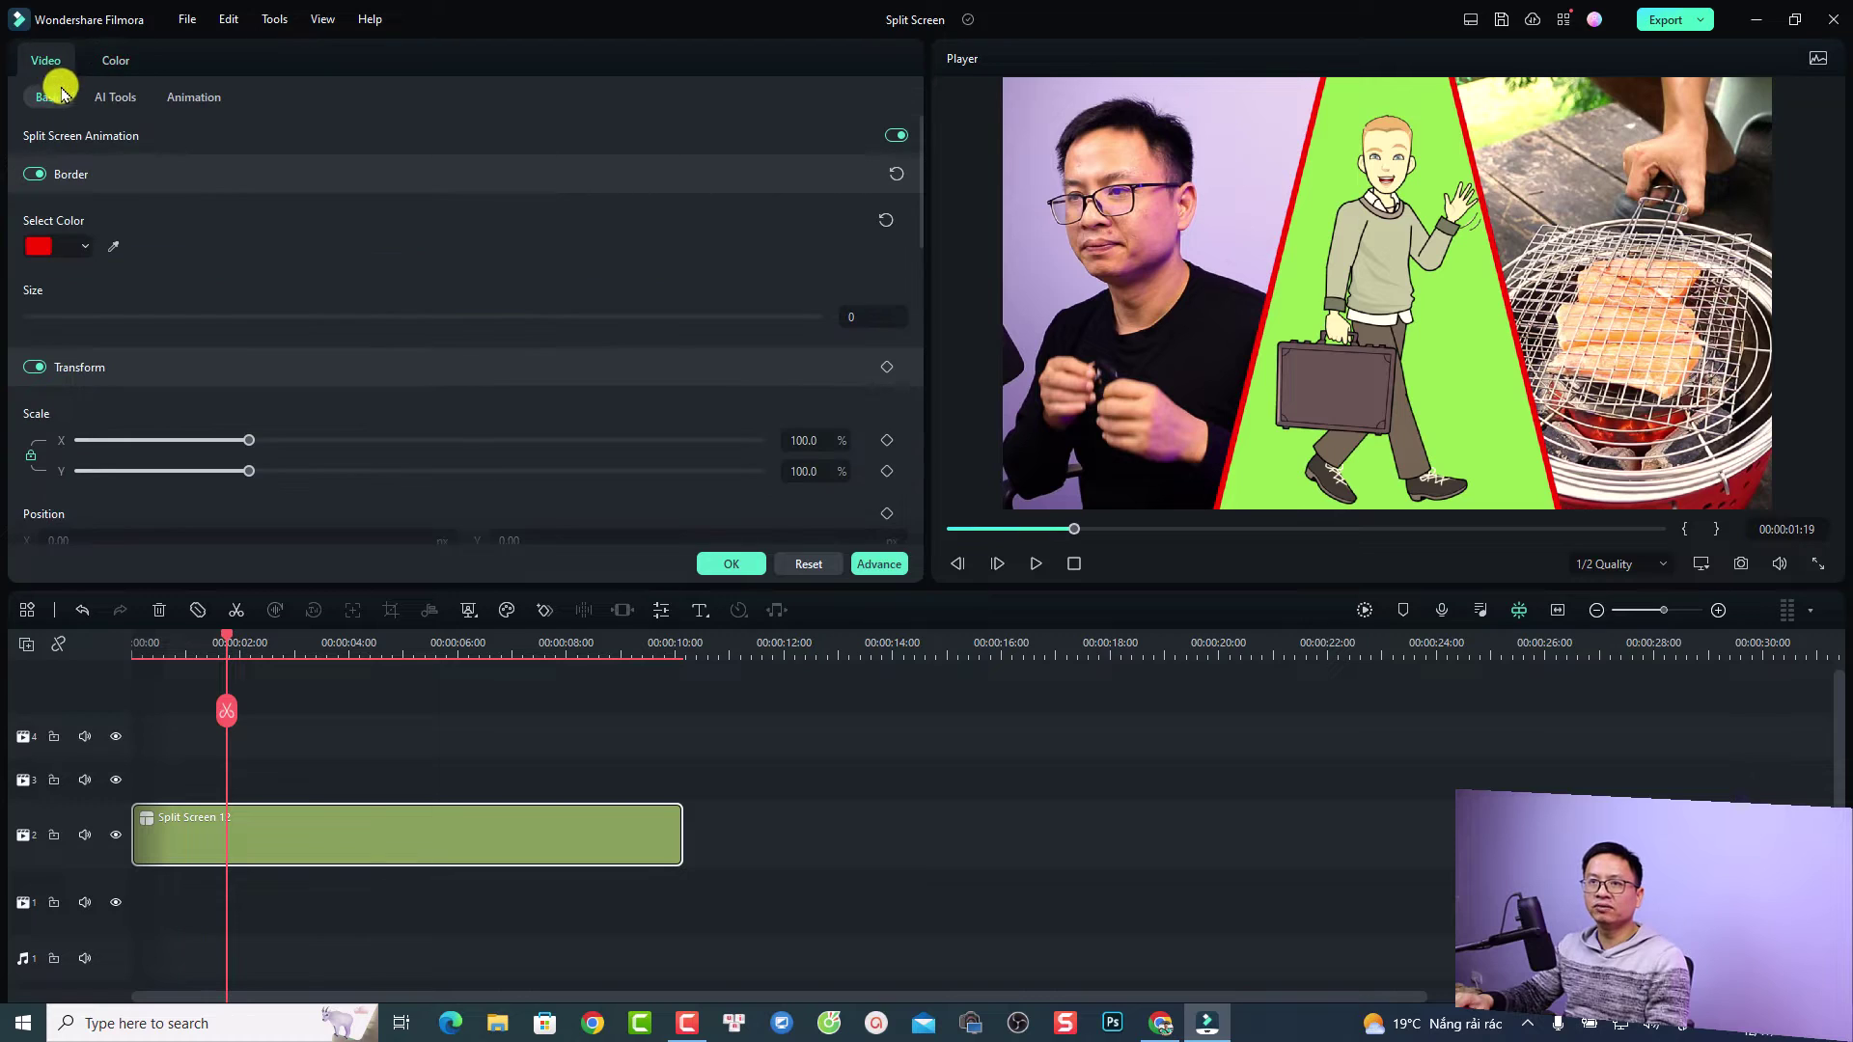
Apply the Boom! motion from Preset Motions (Legacy) to the Split Screen 12 clip.
{"action": "left_click", "coordinate": [193, 100]}
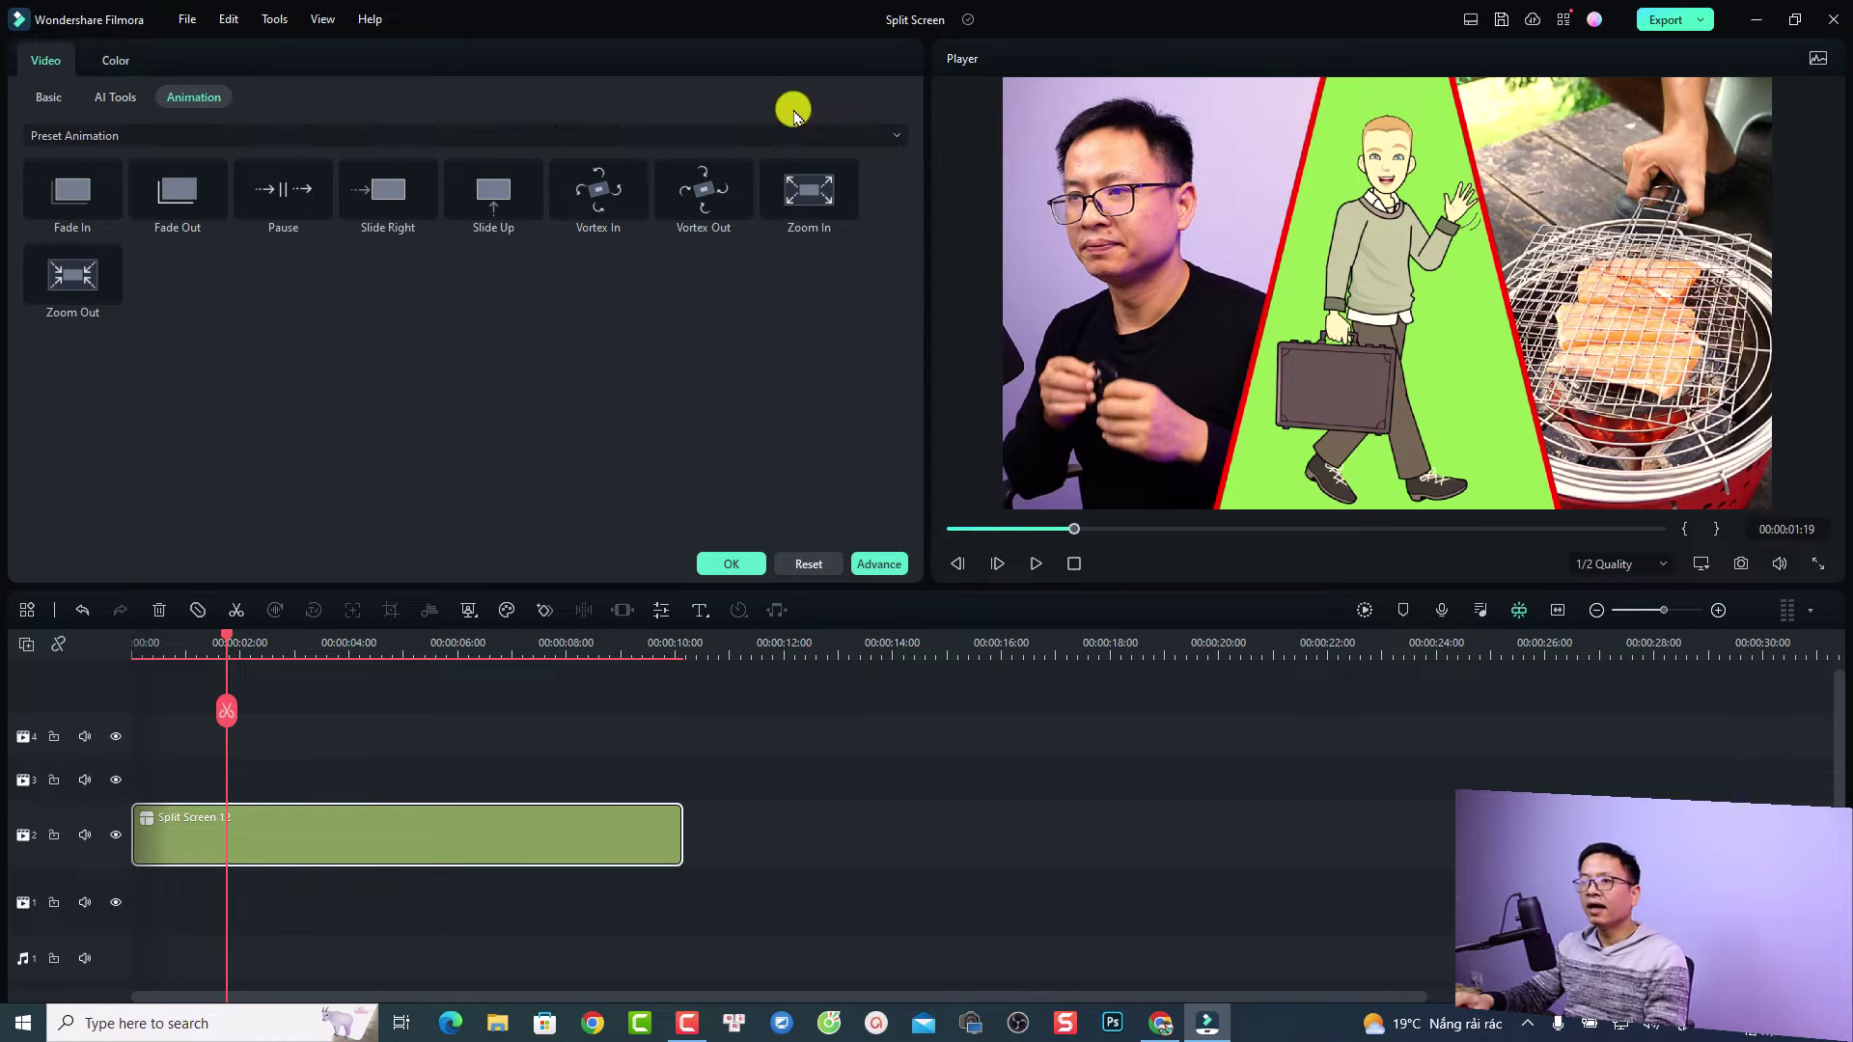
{"action": "left_click", "coordinate": [878, 136]}
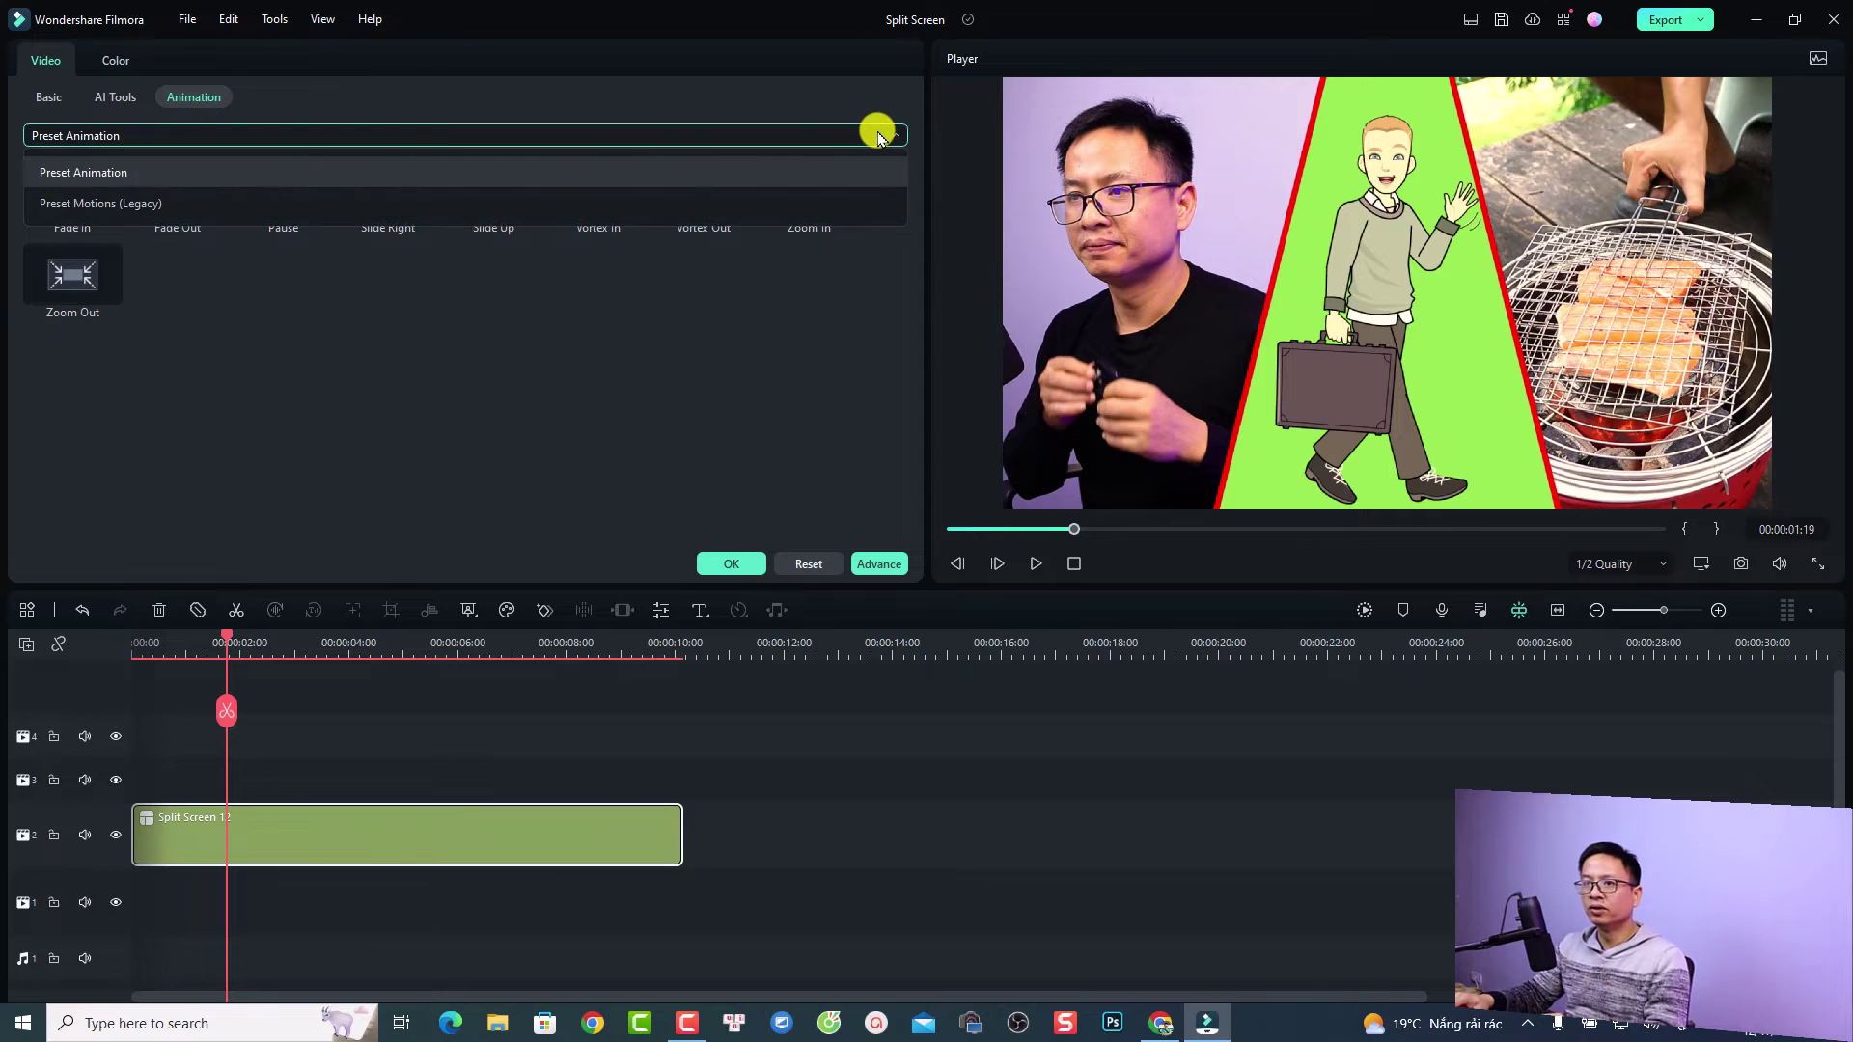
{"action": "left_click", "coordinate": [94, 198]}
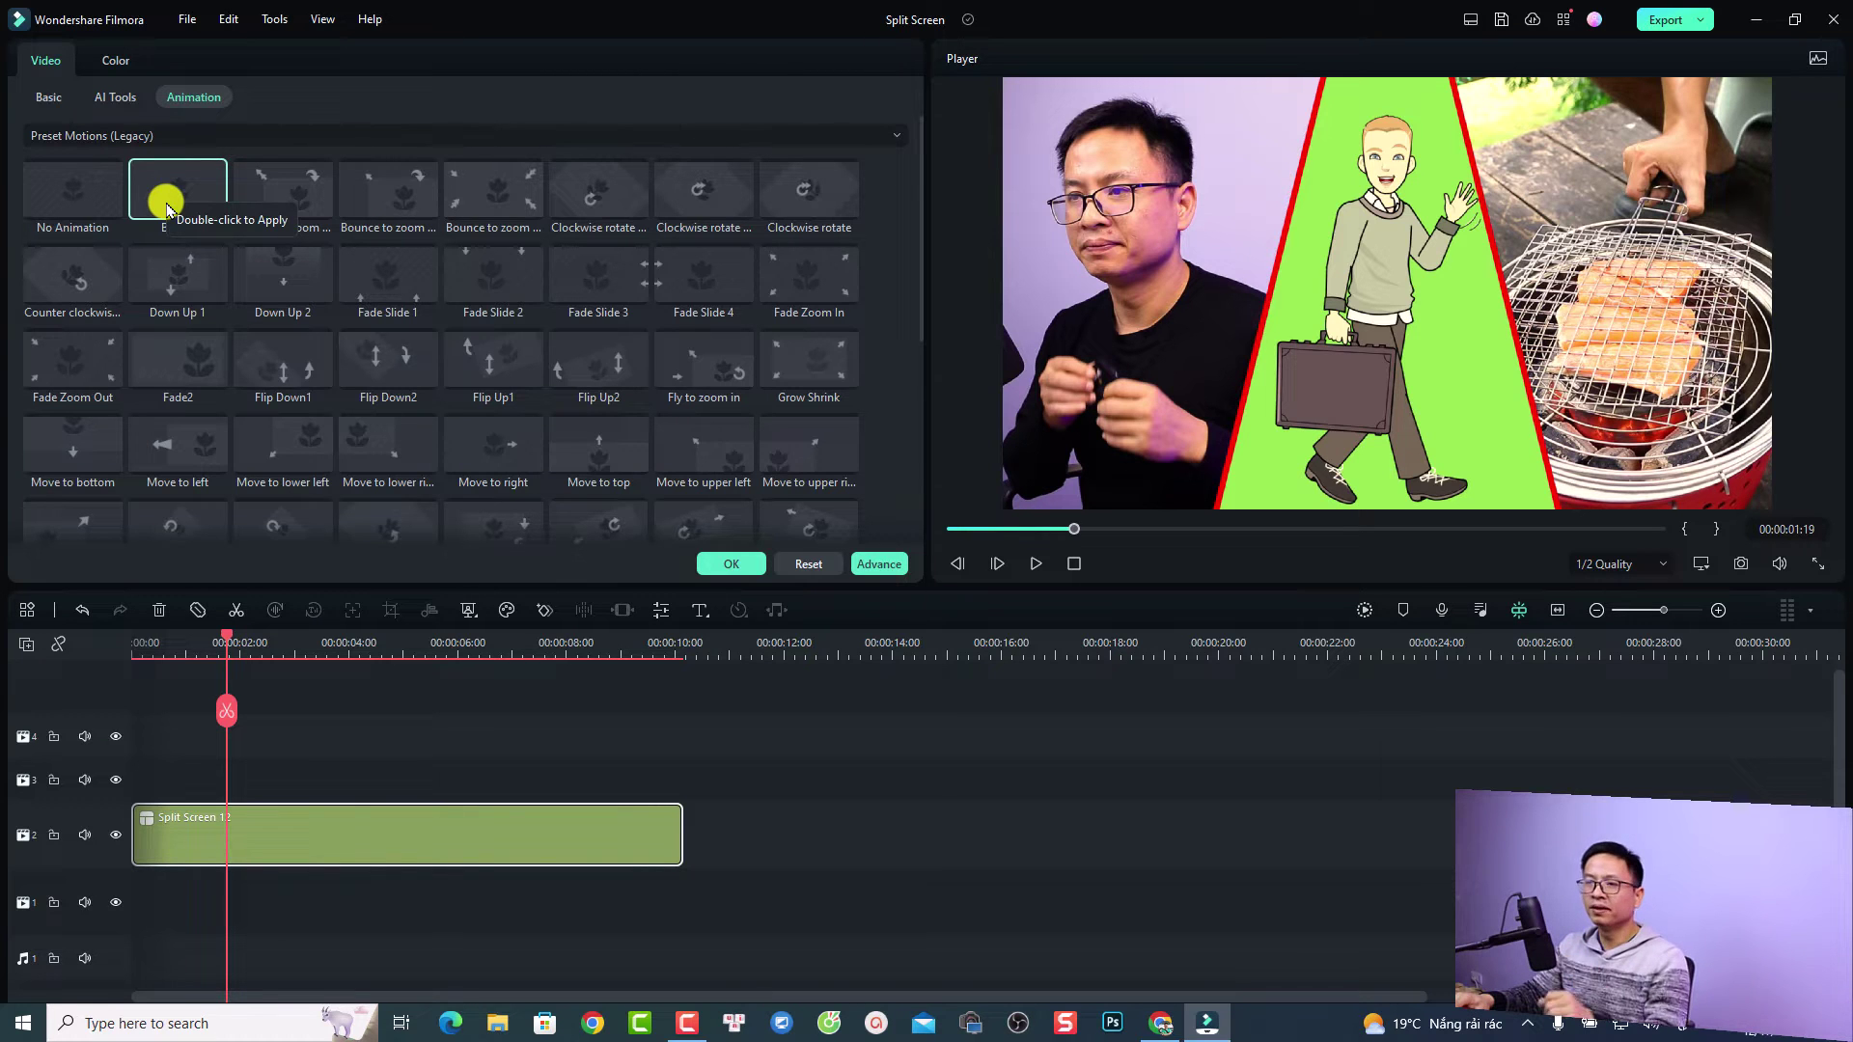
{"action": "double_click", "coordinate": [167, 209]}
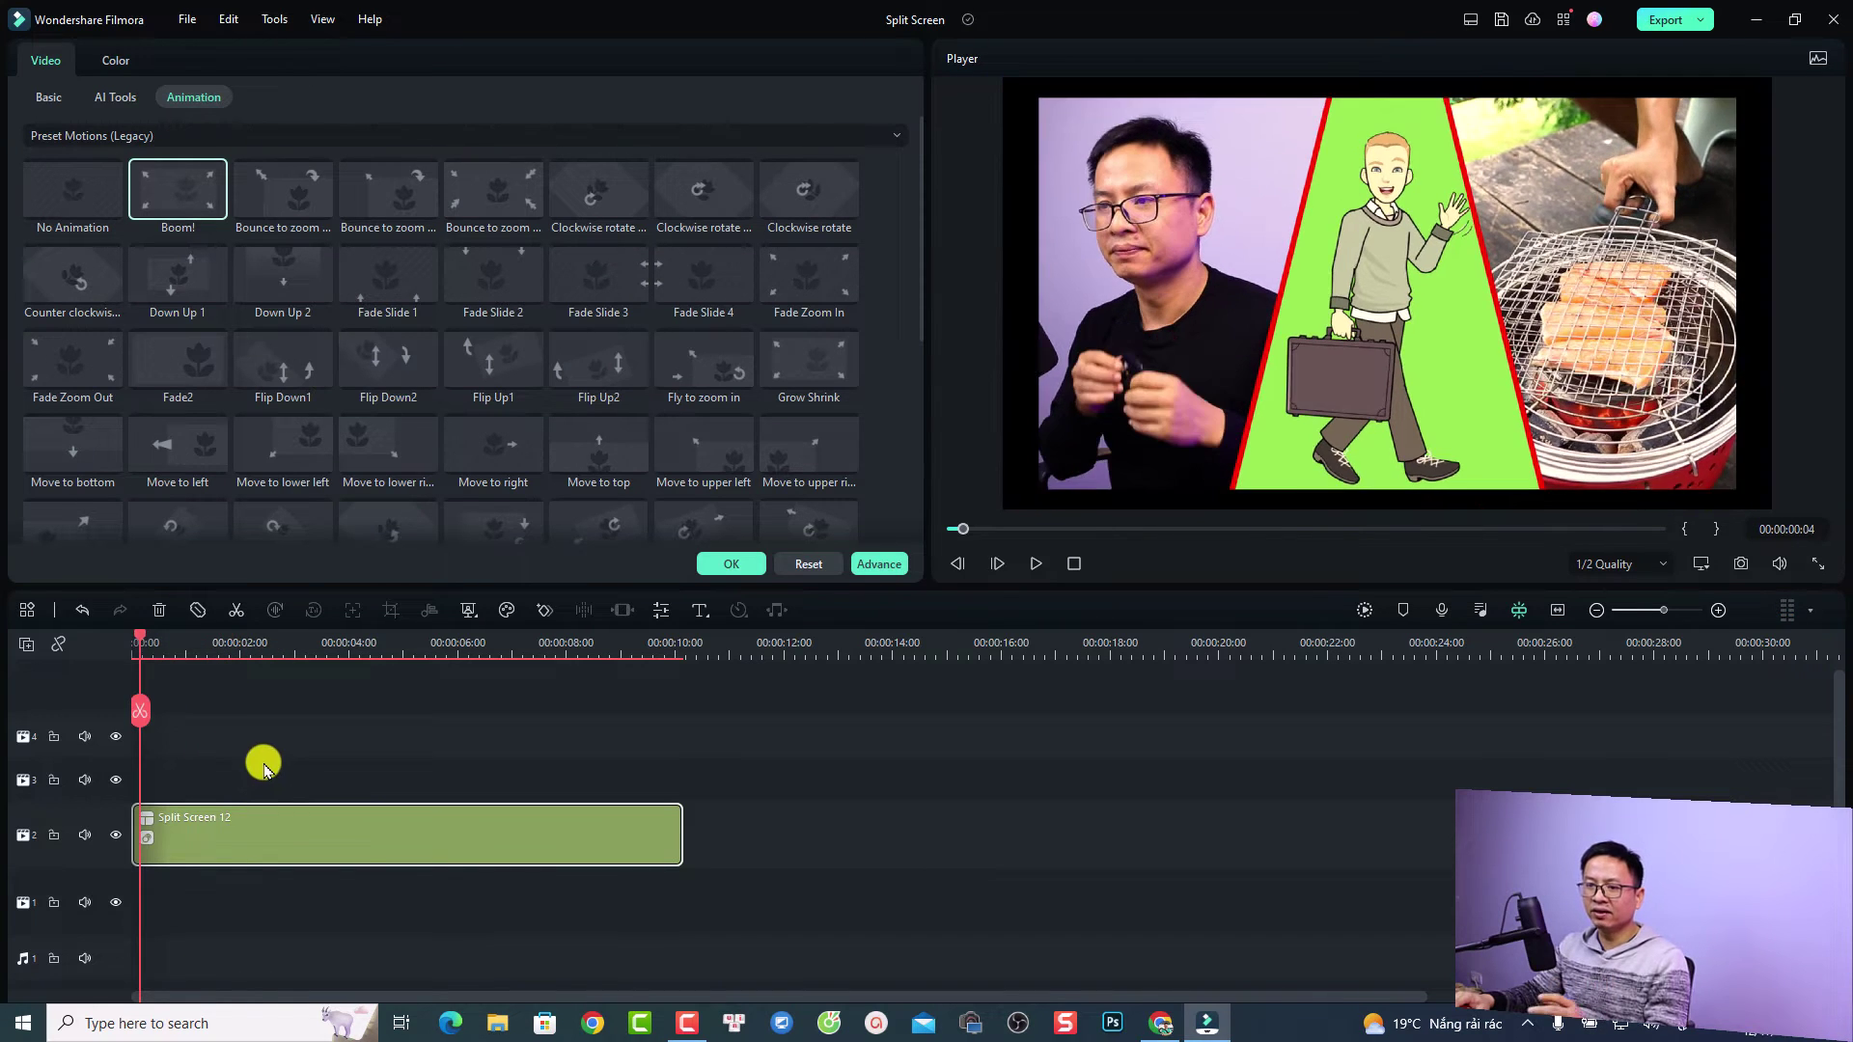
Preview the Boom! animation from the start of the timeline and confirm with OK.
{"action": "left_click_drag", "start_coordinate": [140, 644], "coordinate": [124, 634]}
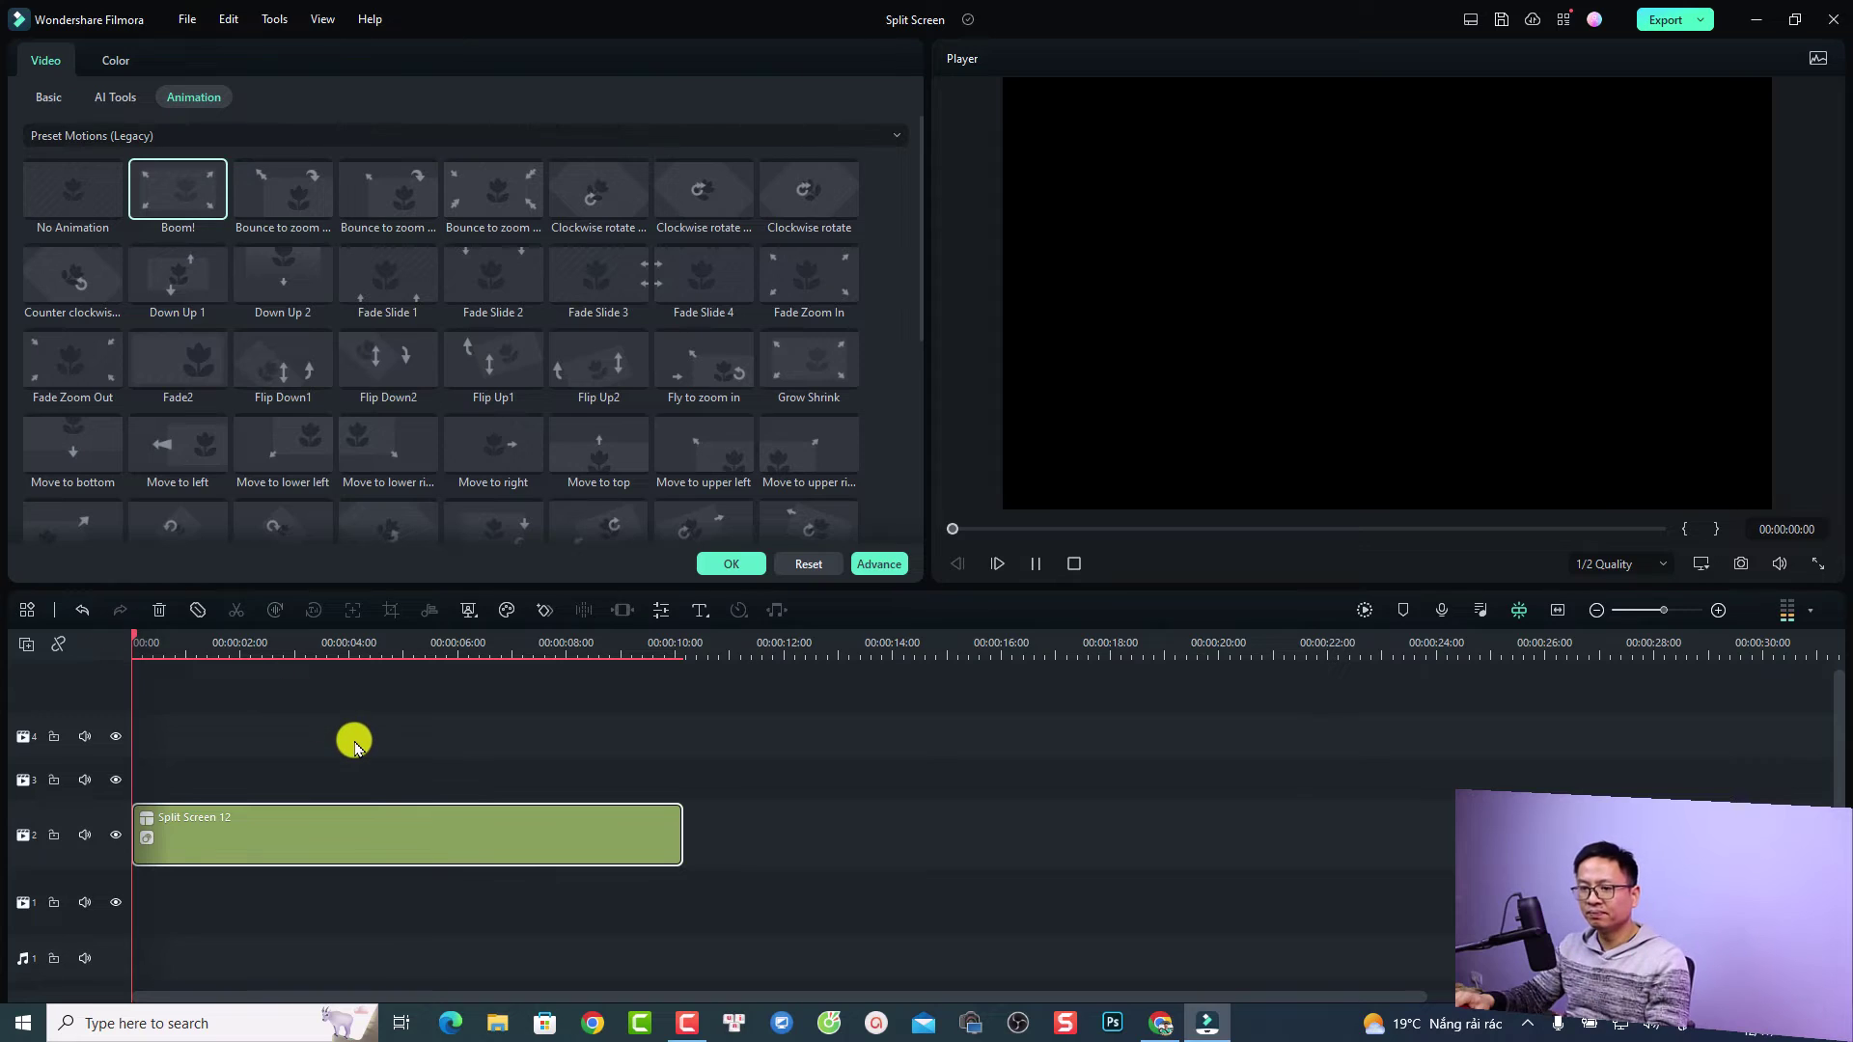
{"action": "key", "text": "space"}
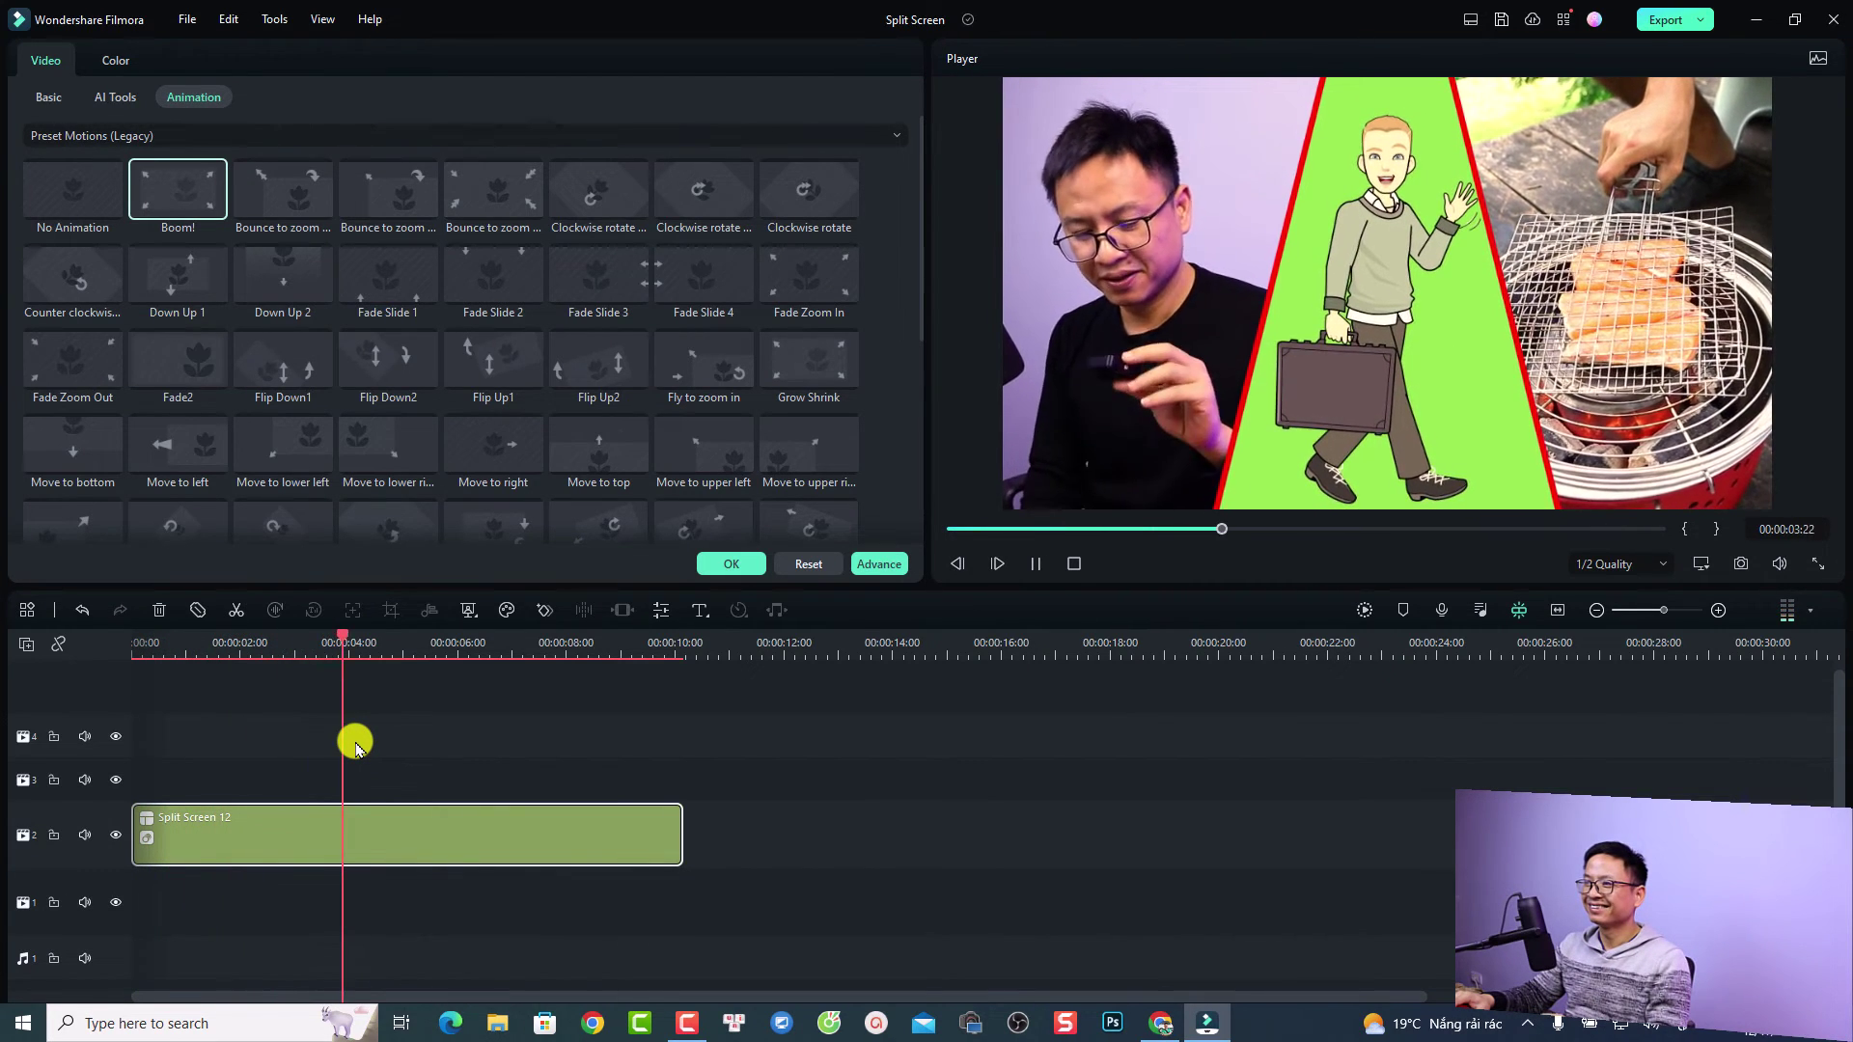
{"action": "key", "text": "space"}
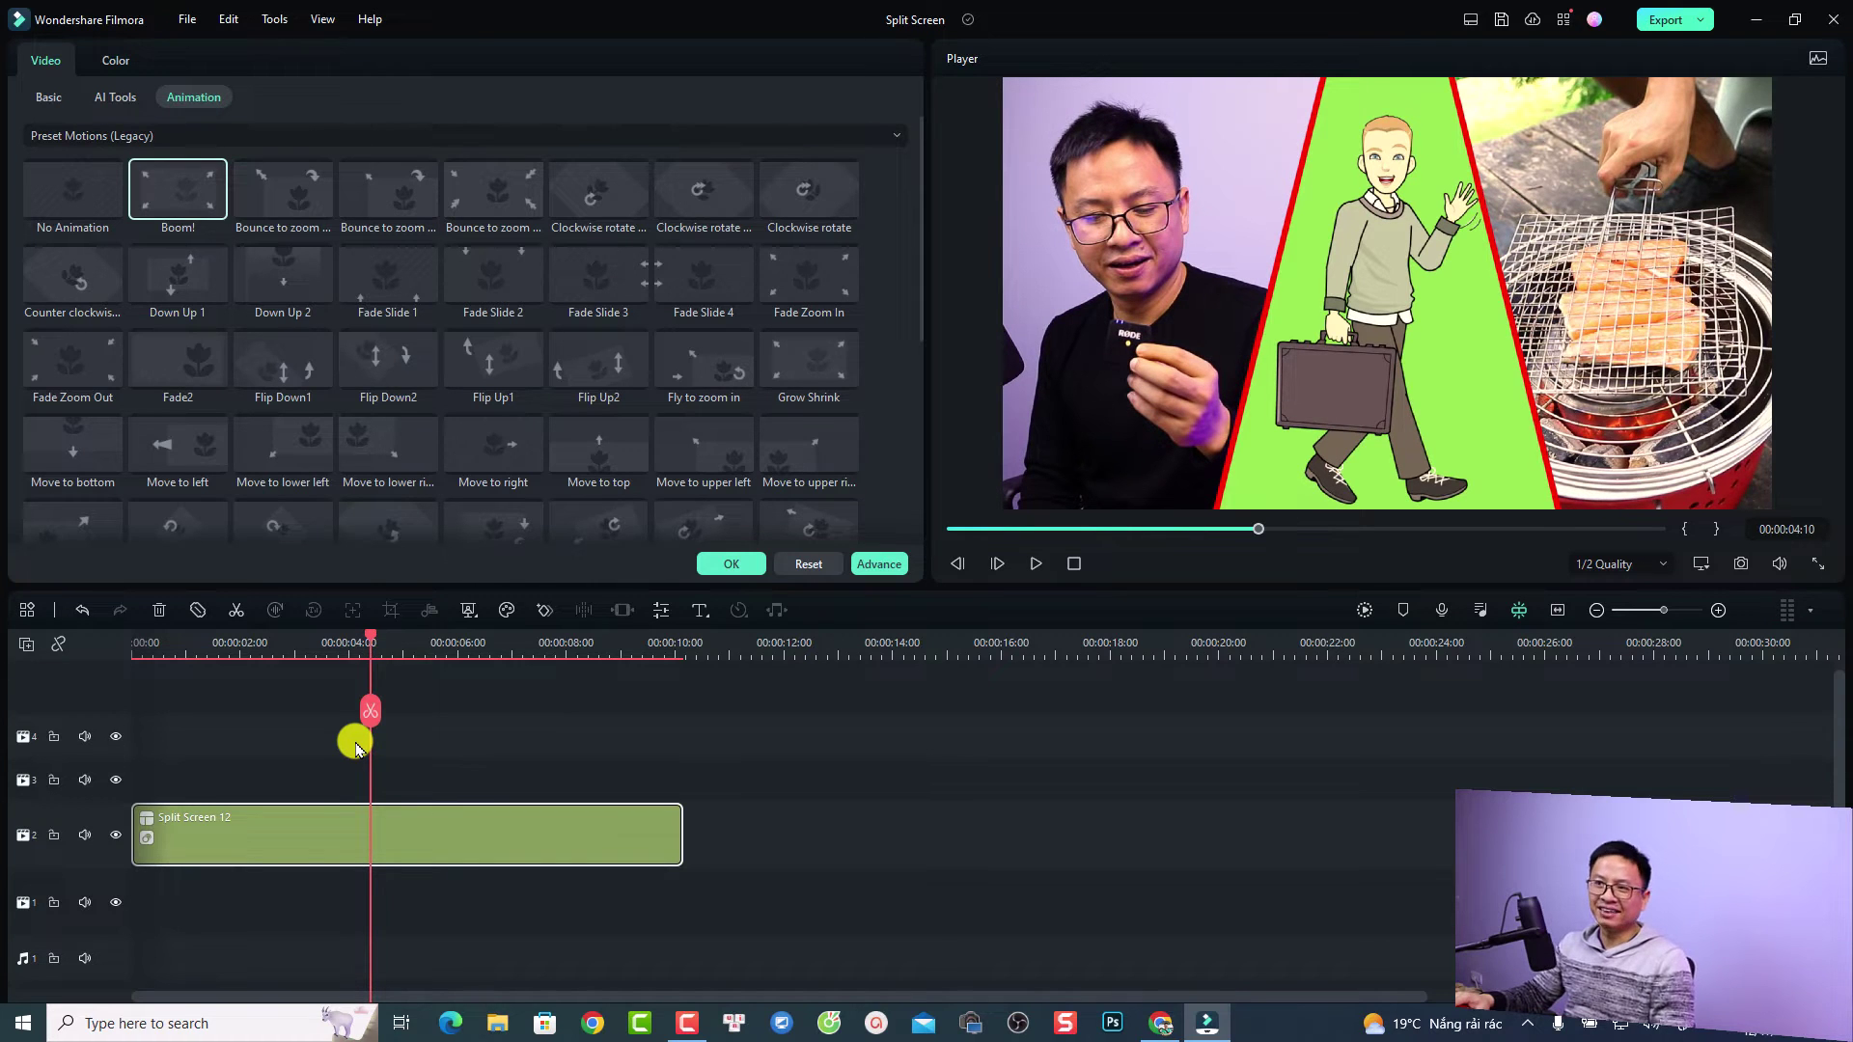
{"action": "left_click", "coordinate": [715, 562]}
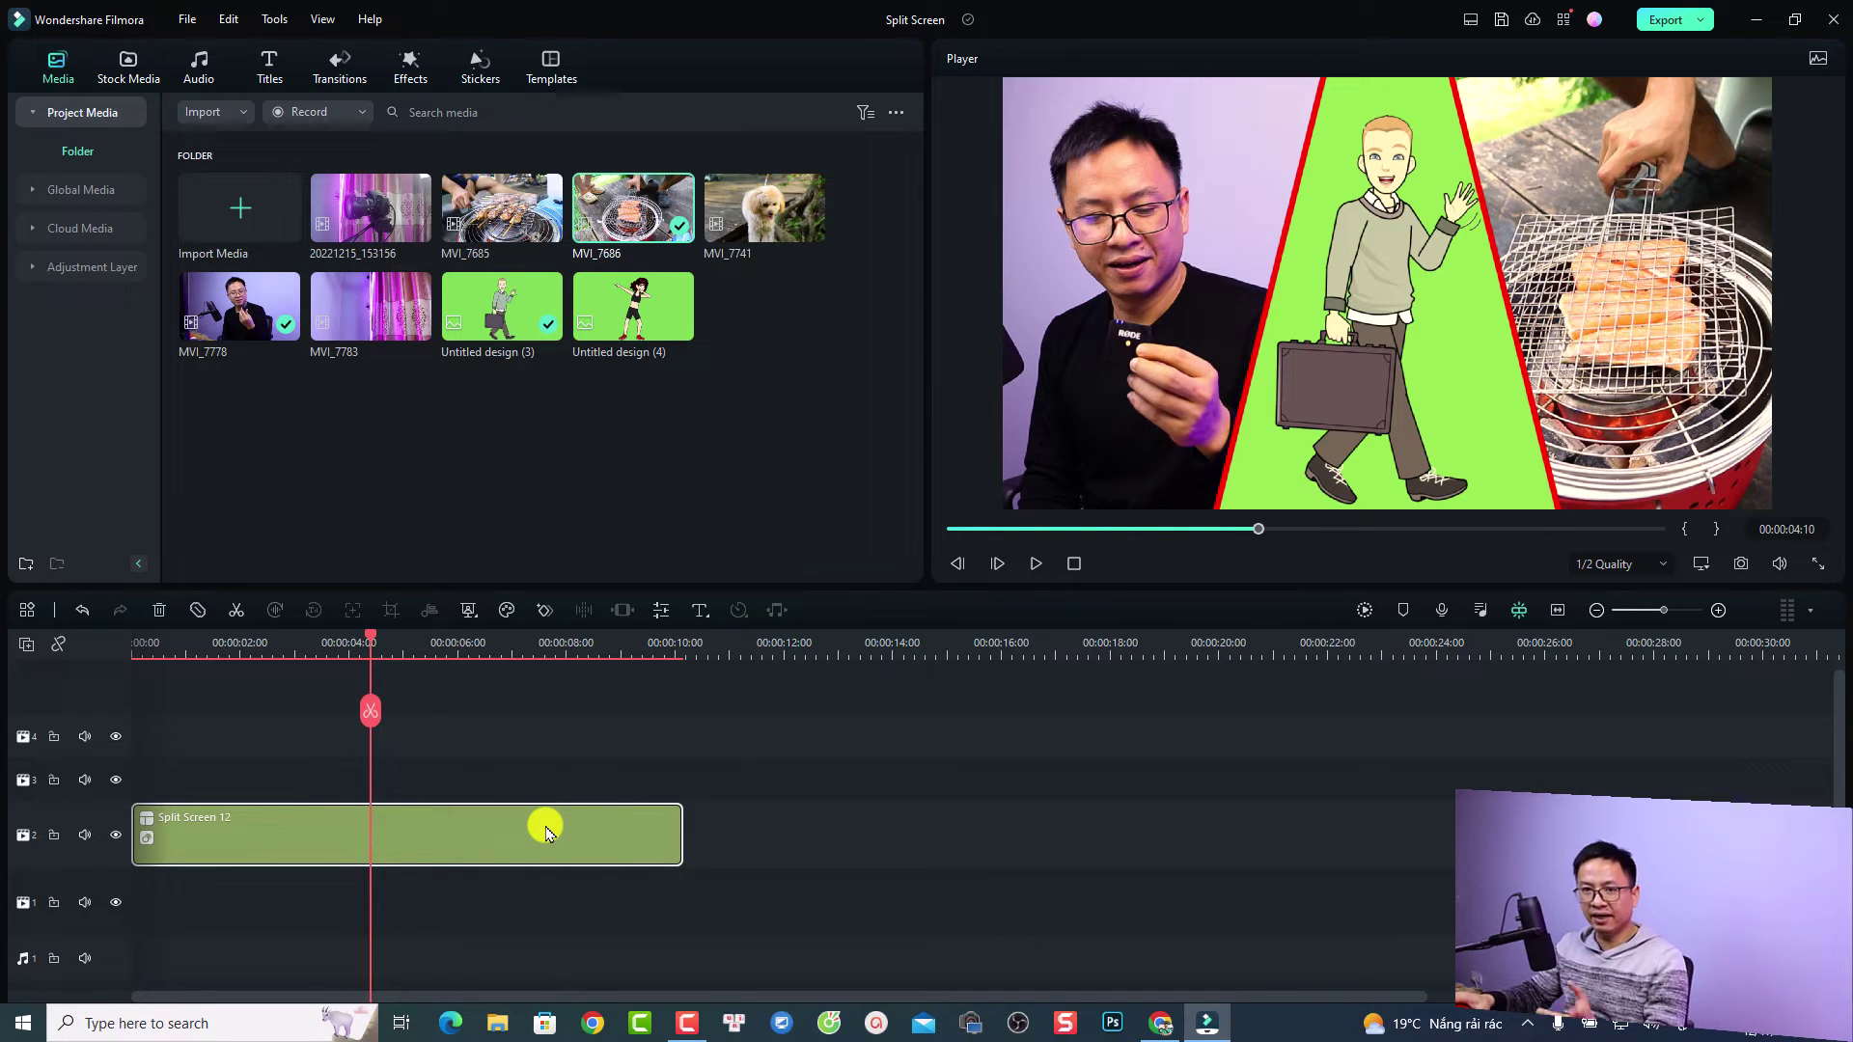
Open Advanced Edit for Split Screen 12 and check the MVI_7686, Untitled design (3) and MVI_7778 layers.
{"action": "right_click", "coordinate": [391, 836]}
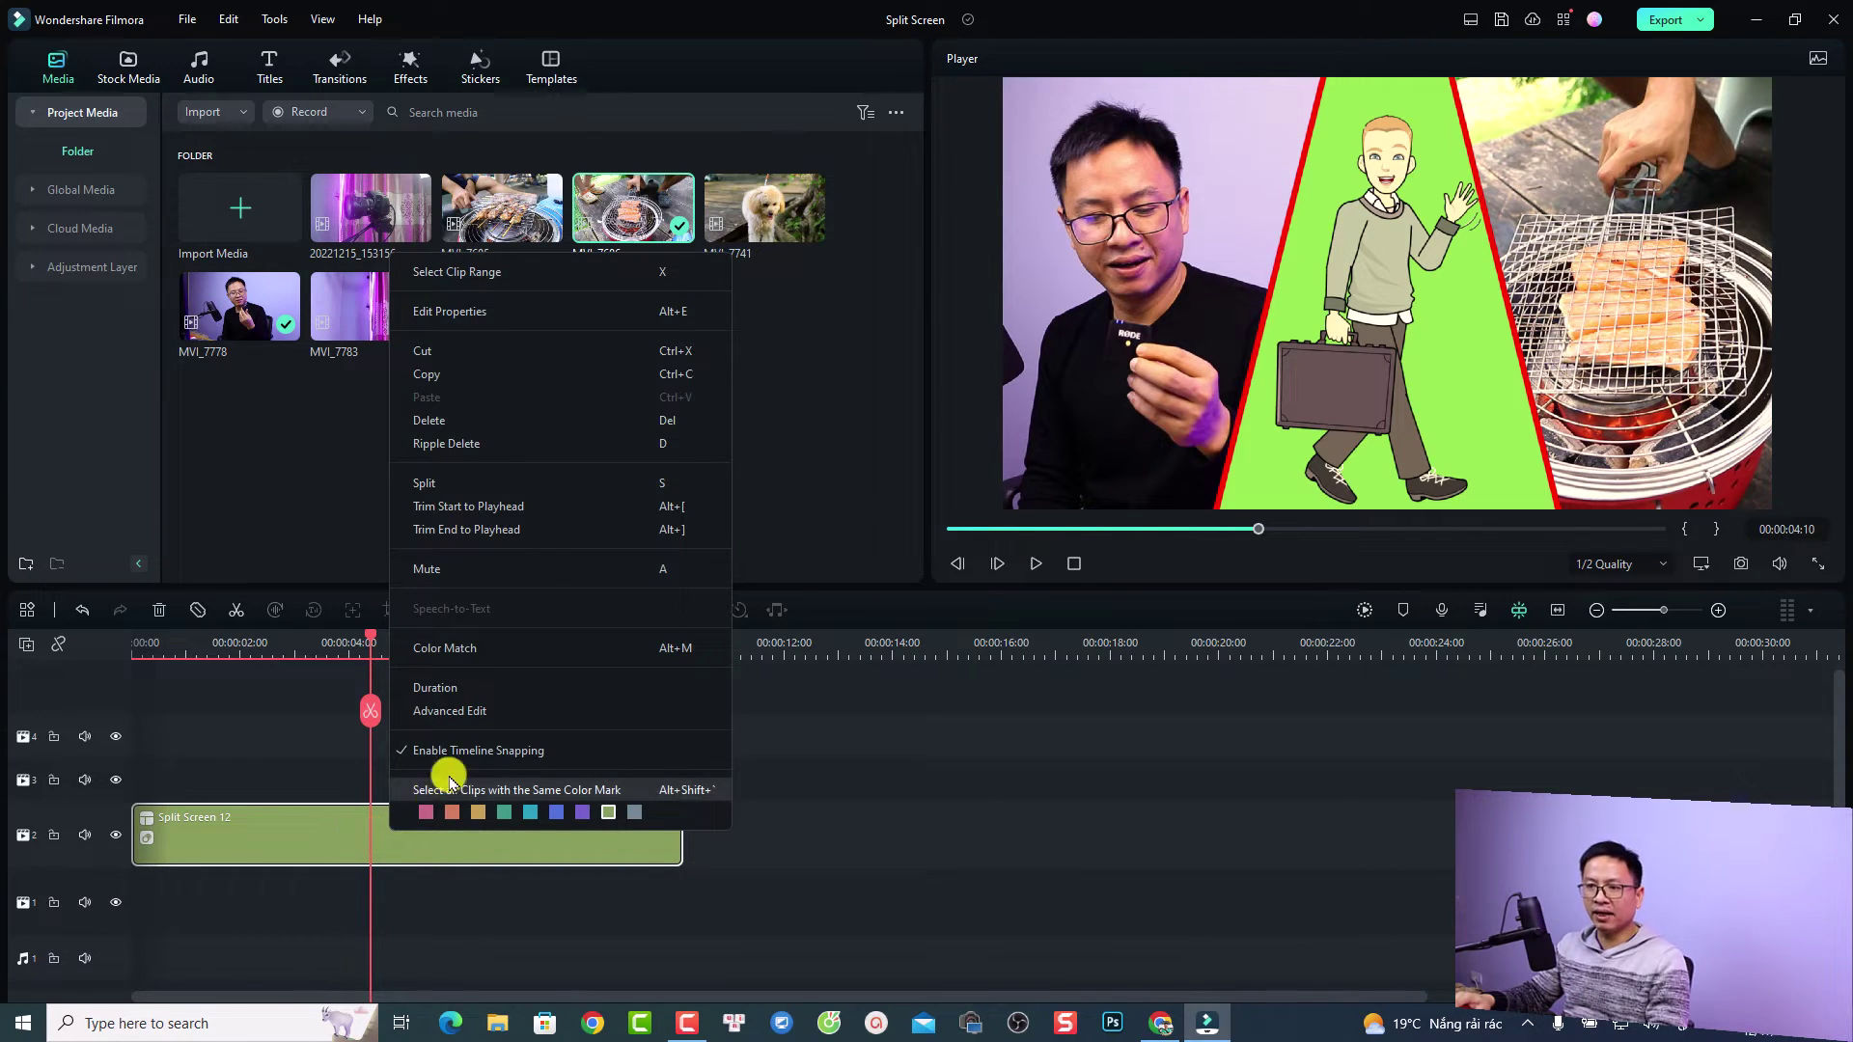
{"action": "left_click", "coordinate": [465, 719]}
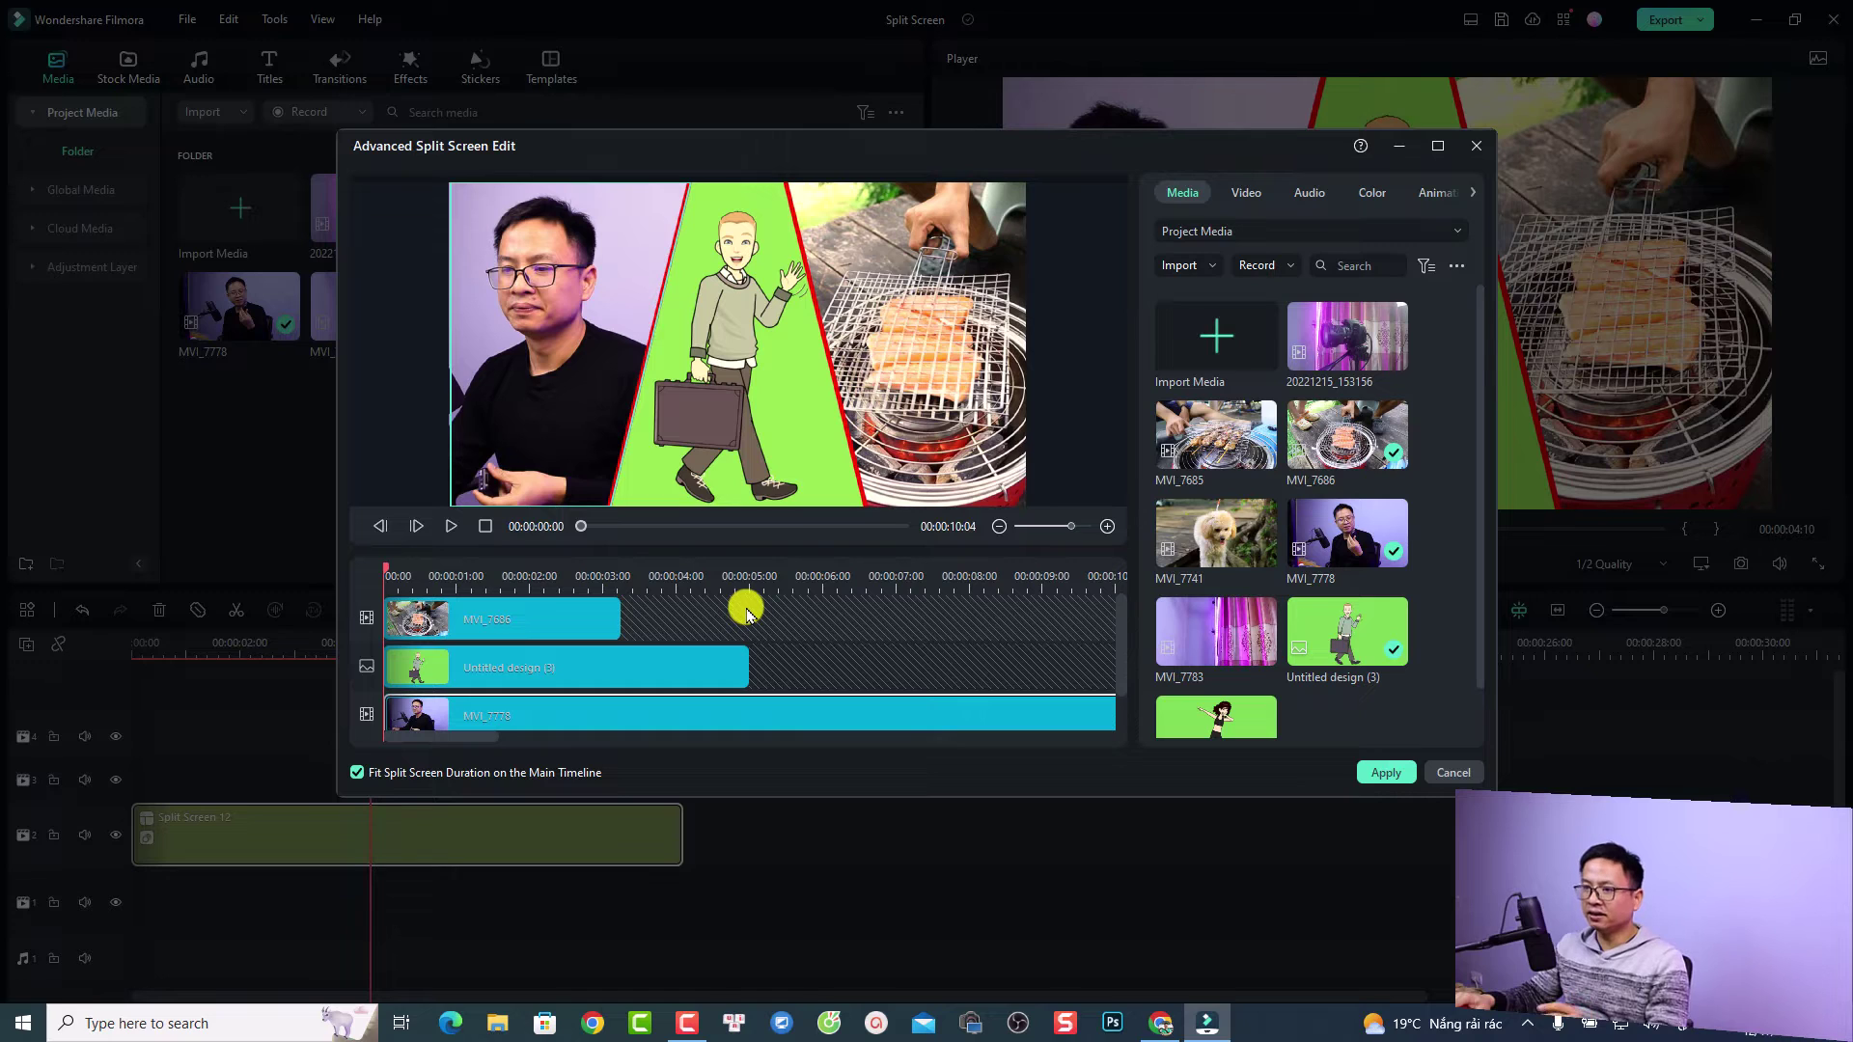
{"action": "left_click", "coordinate": [506, 618]}
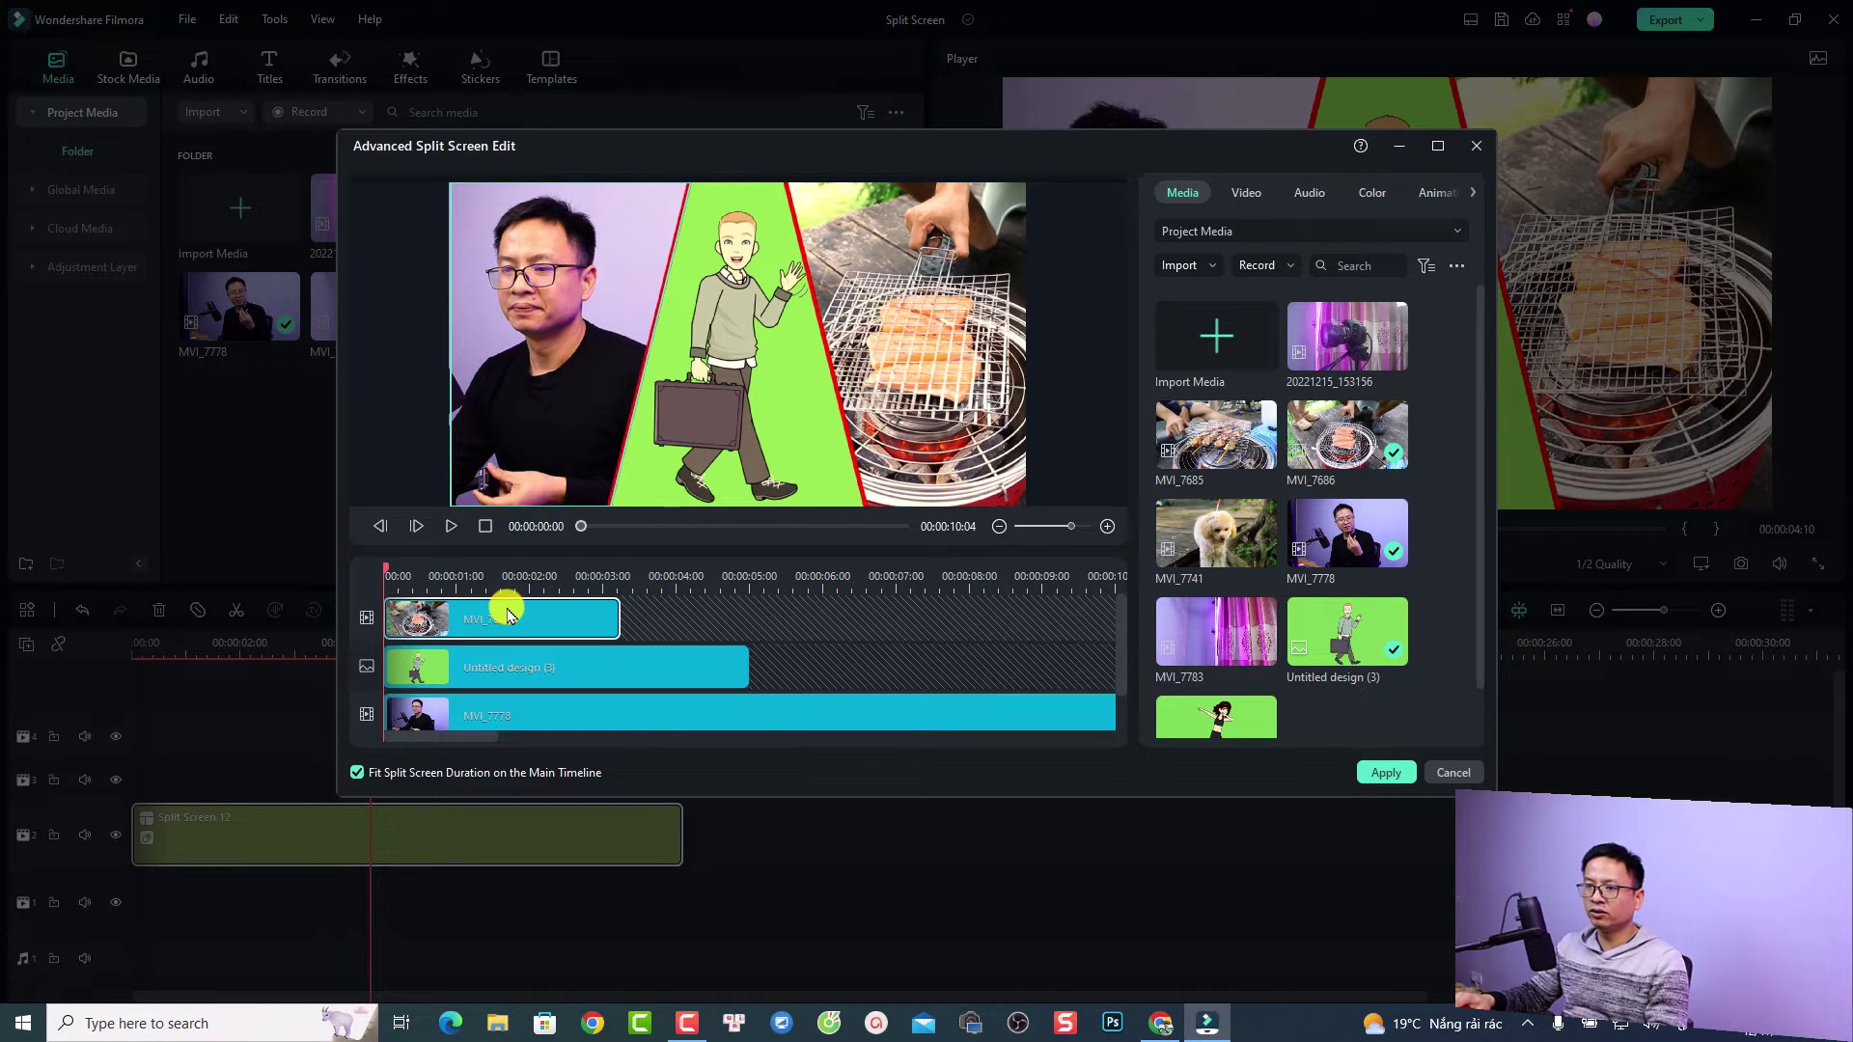
{"action": "left_click", "coordinate": [497, 668]}
{"action": "left_click", "coordinate": [503, 719]}
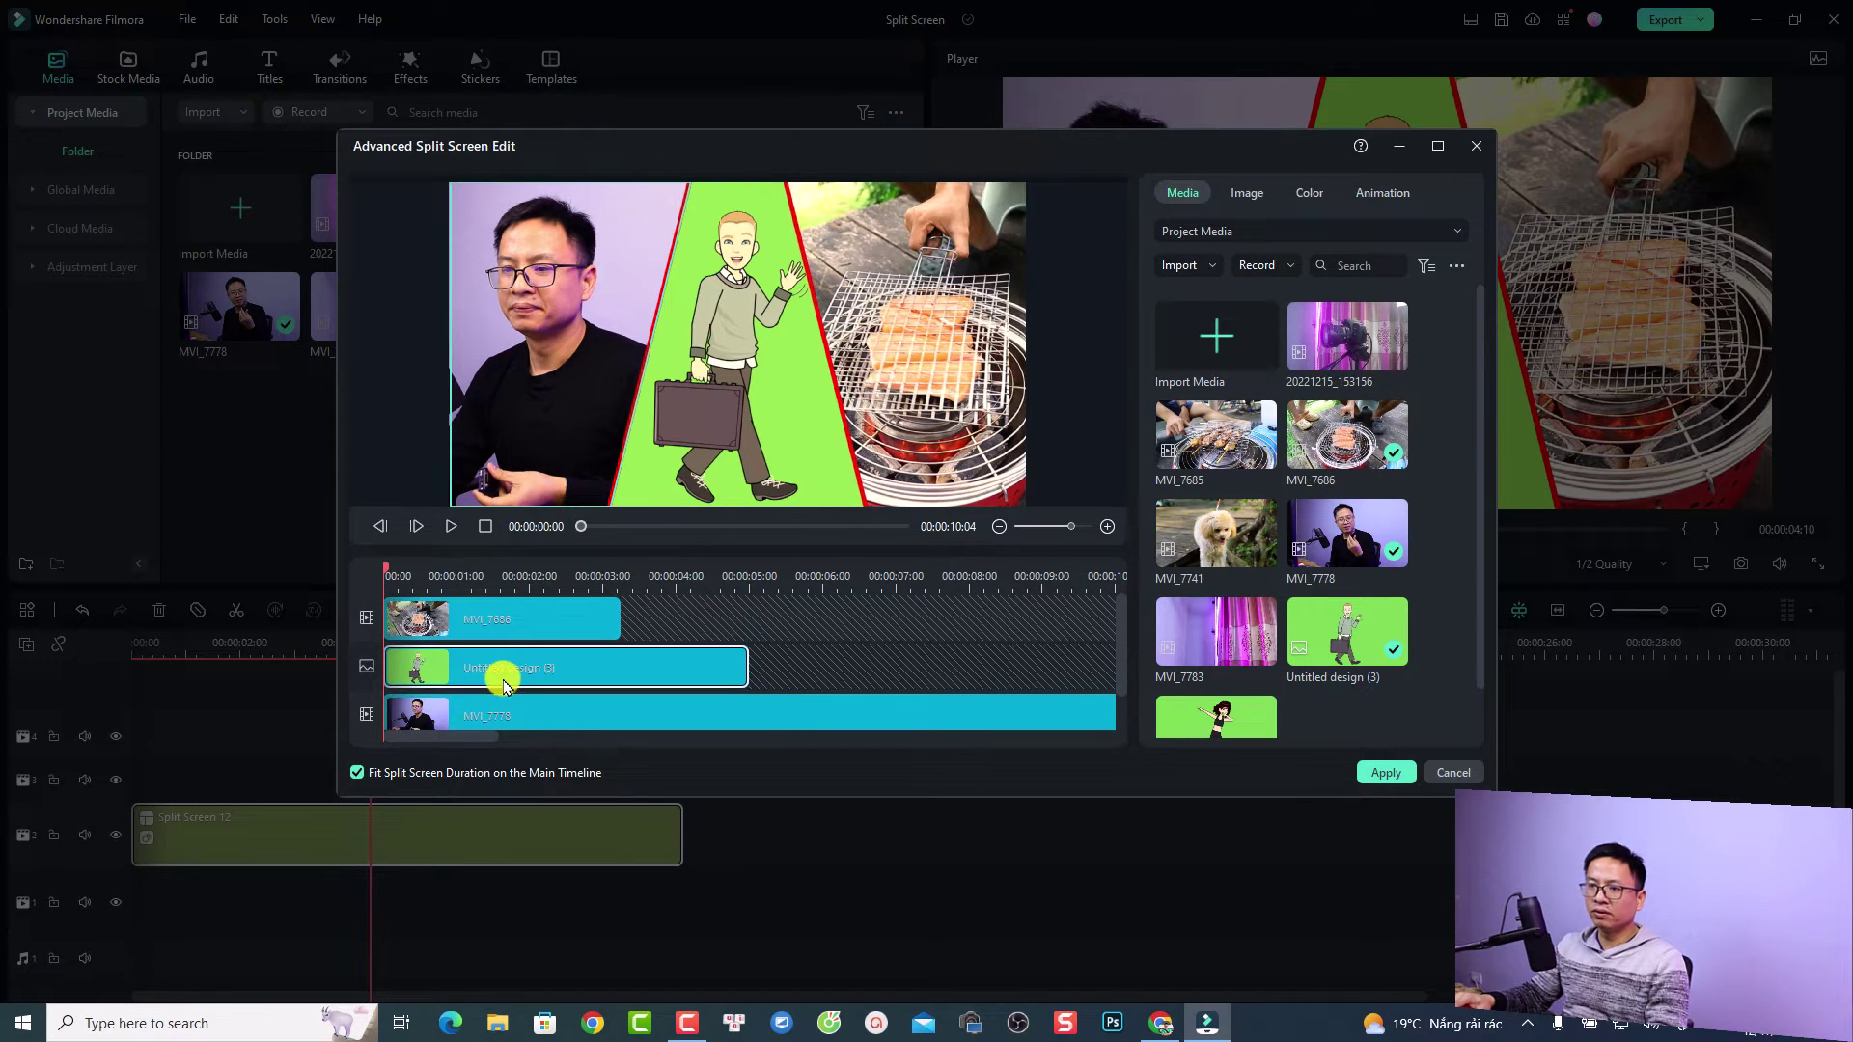
{"action": "left_click", "coordinate": [504, 620]}
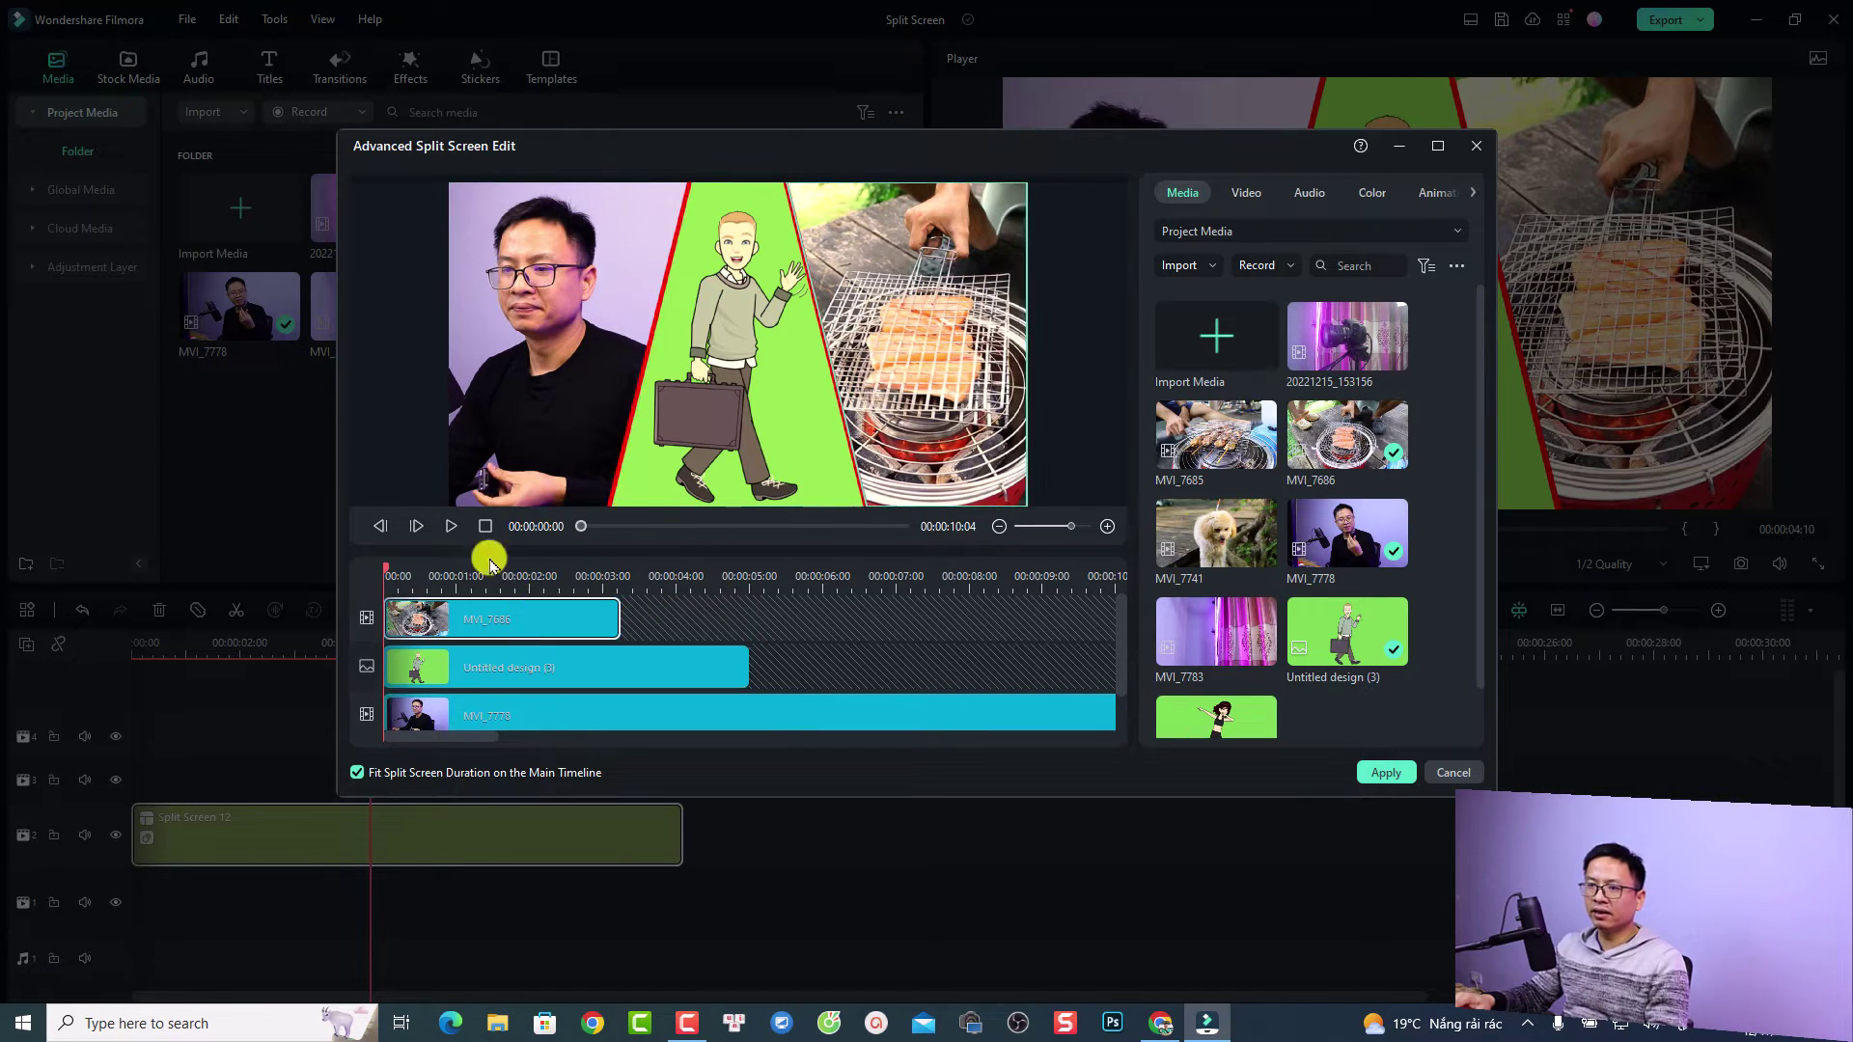
Play and frame-step the split-screen preview, then adjust the editor timeline's zoom.
{"action": "left_click", "coordinate": [452, 526]}
{"action": "left_click", "coordinate": [447, 525]}
{"action": "left_click", "coordinate": [379, 526]}
{"action": "left_click", "coordinate": [379, 526]}
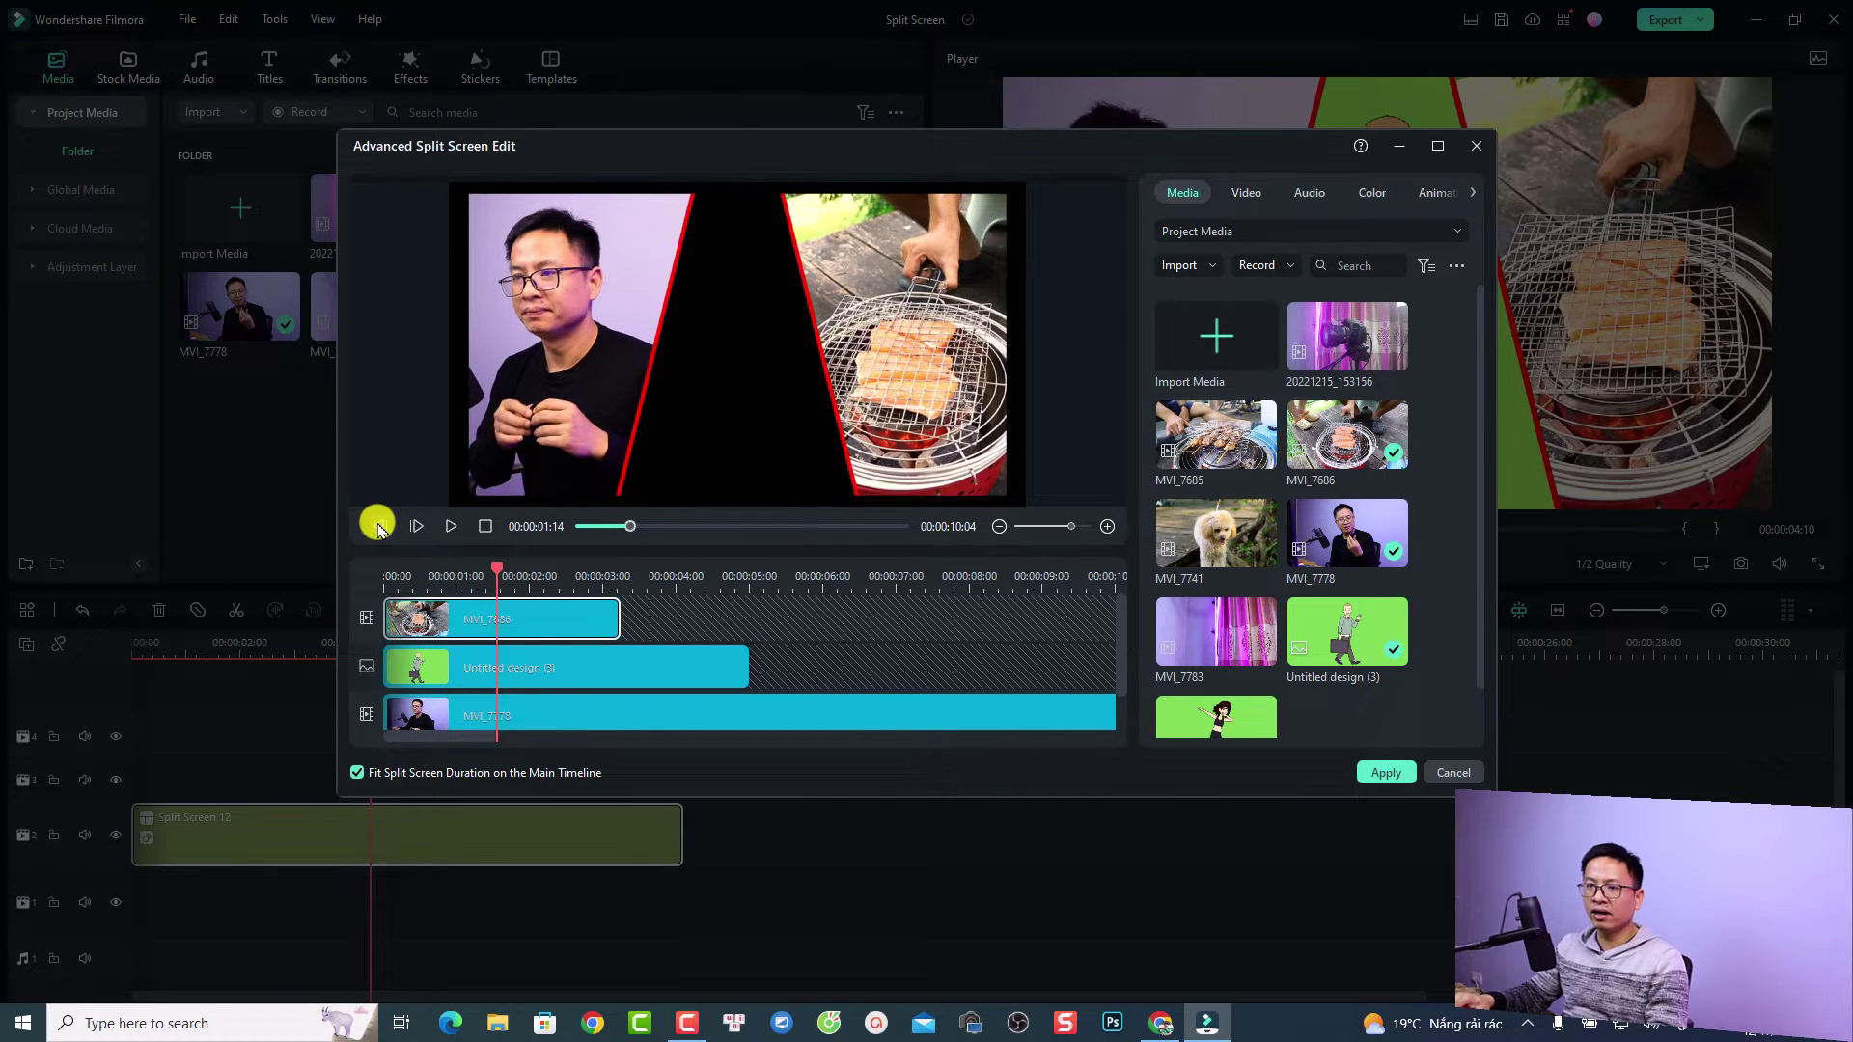
{"action": "left_click", "coordinate": [417, 526]}
{"action": "left_click", "coordinate": [417, 526]}
{"action": "left_click", "coordinate": [417, 526]}
{"action": "left_click_drag", "start_coordinate": [1069, 526], "coordinate": [1062, 542]}
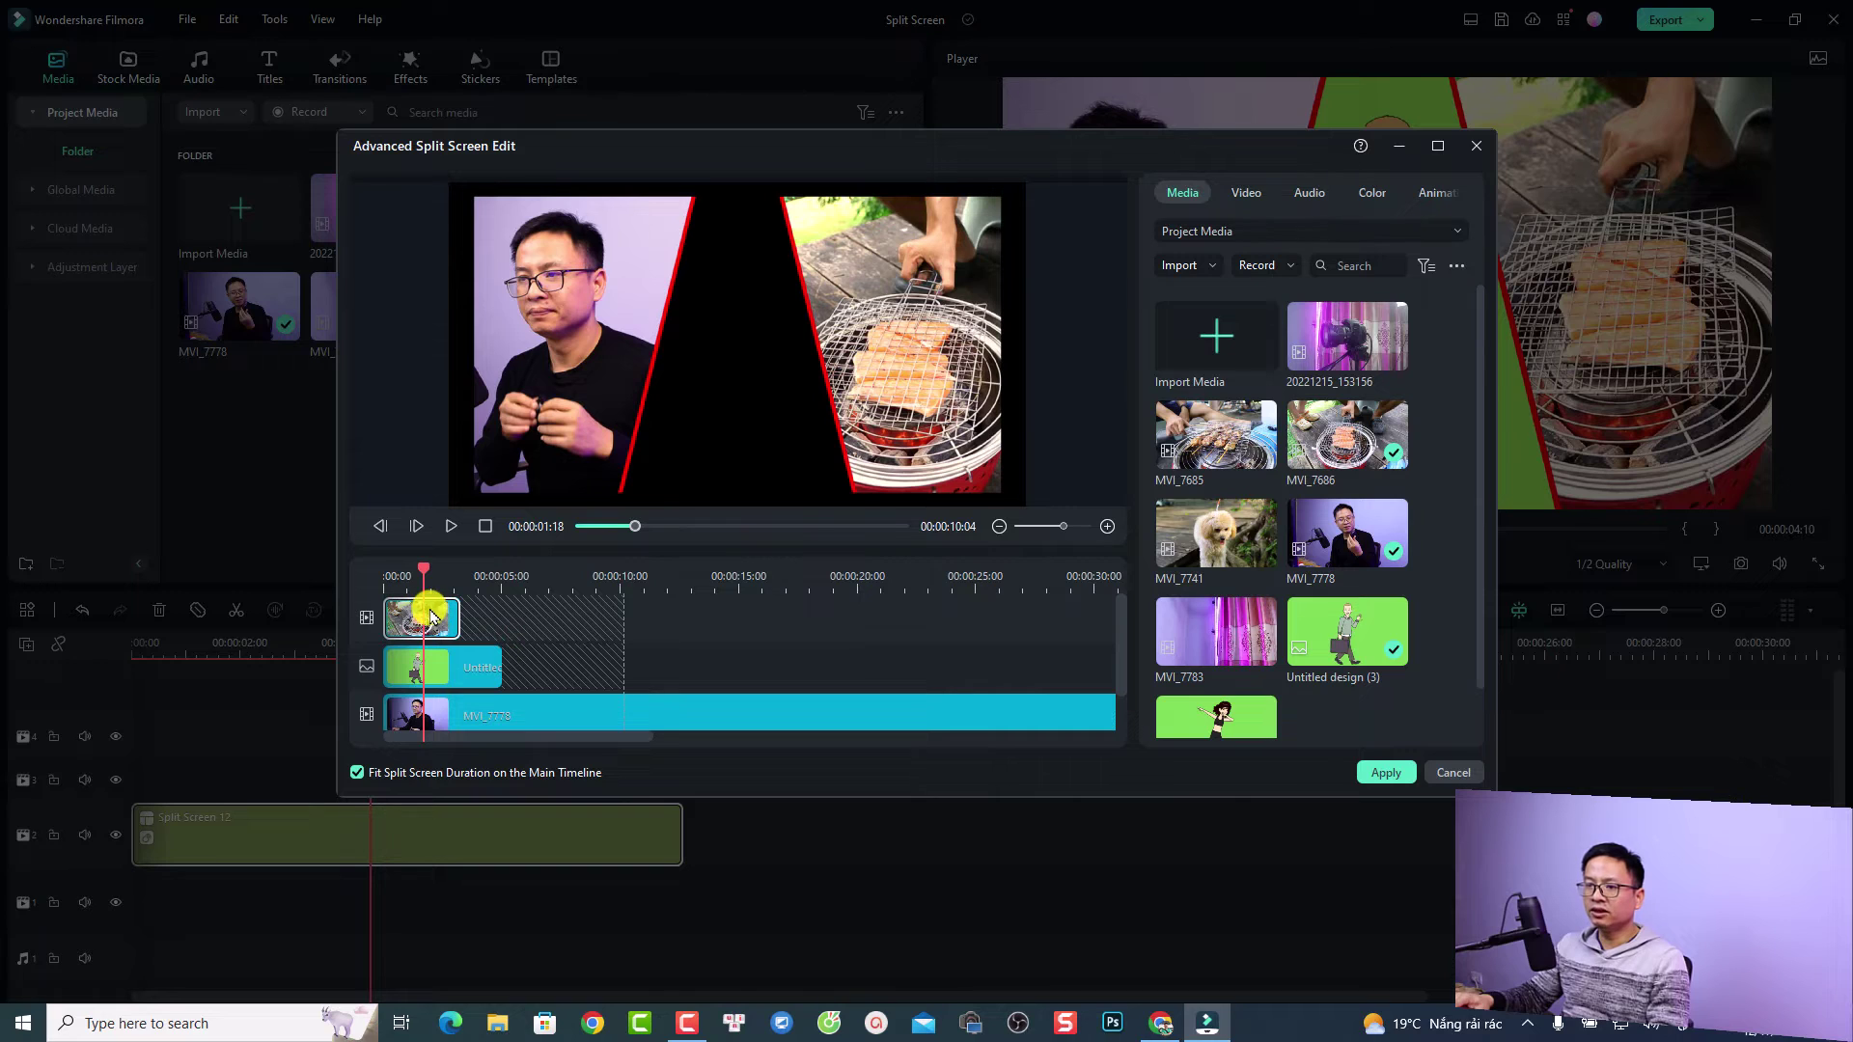
{"action": "left_click_drag", "start_coordinate": [1062, 531], "coordinate": [1076, 529]}
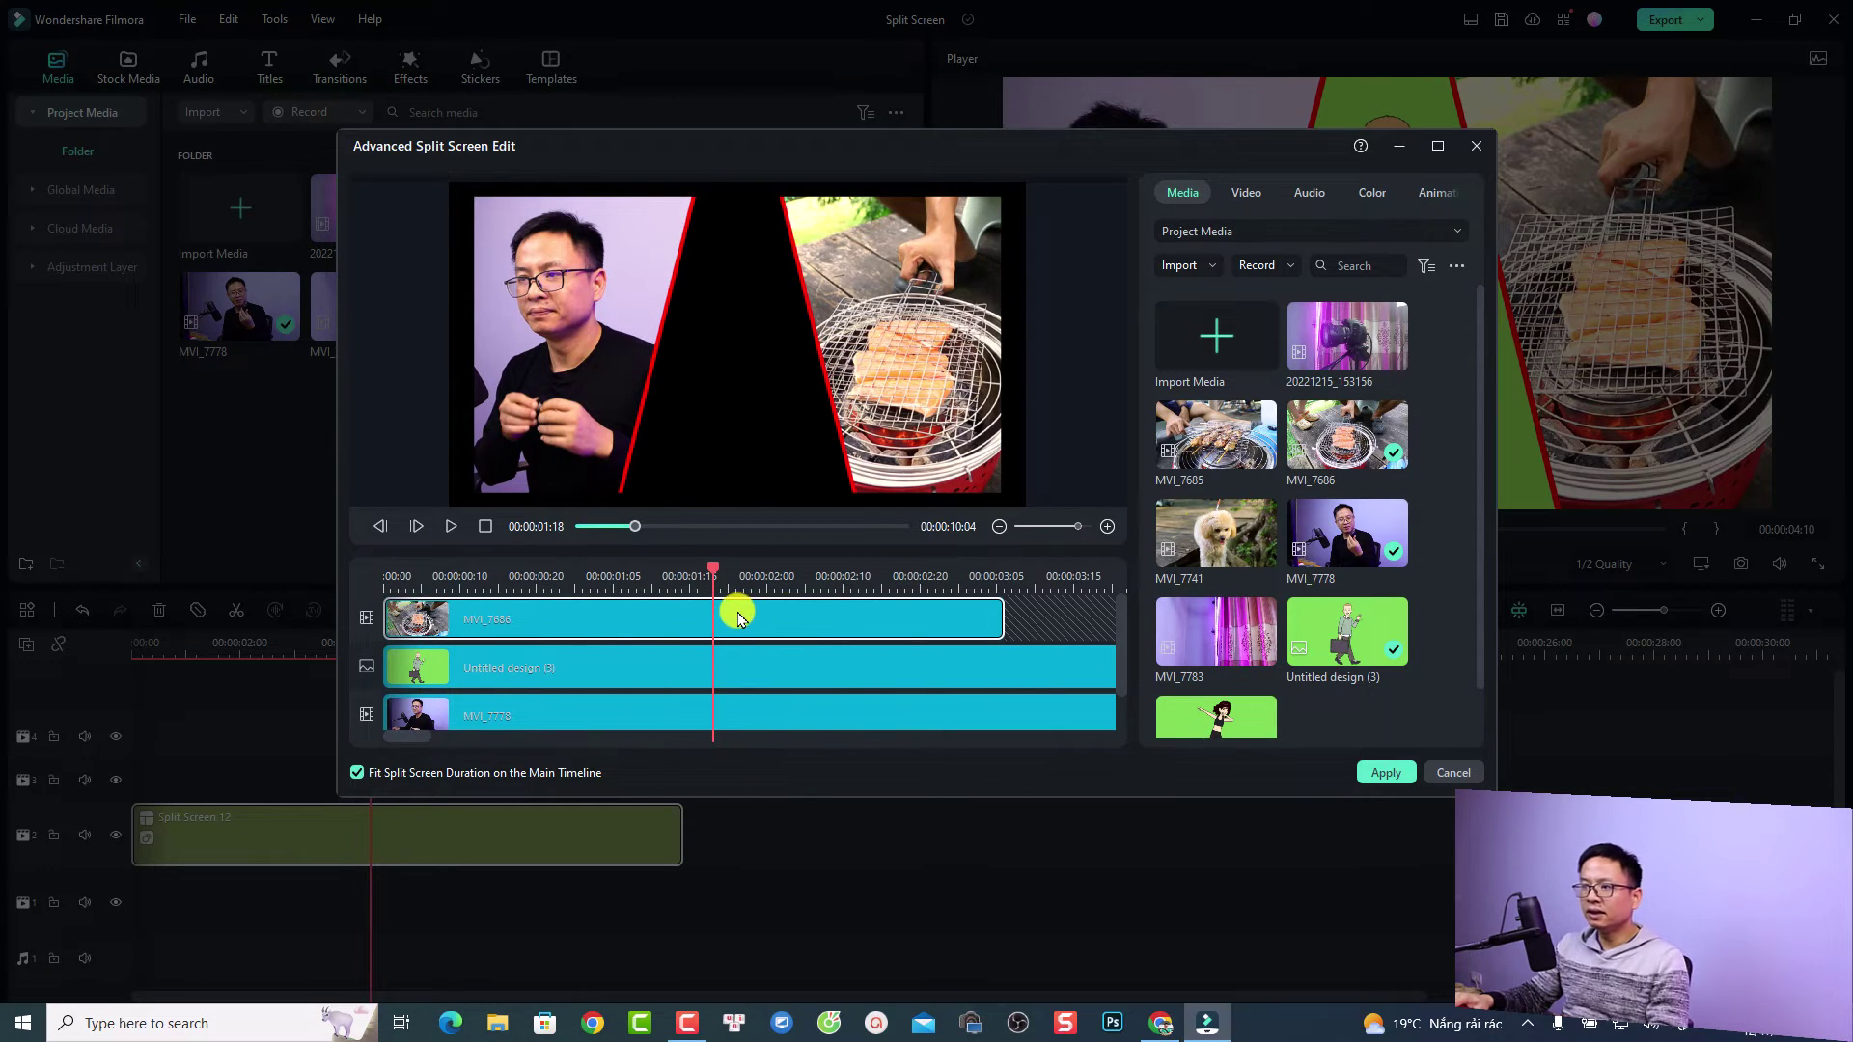
Set MVI_7686's scale to about 128.6% and add a scale keyframe near 00:00:01:18.
{"action": "left_click", "coordinate": [1236, 193]}
{"action": "left_click_drag", "start_coordinate": [1239, 305], "coordinate": [1242, 304]}
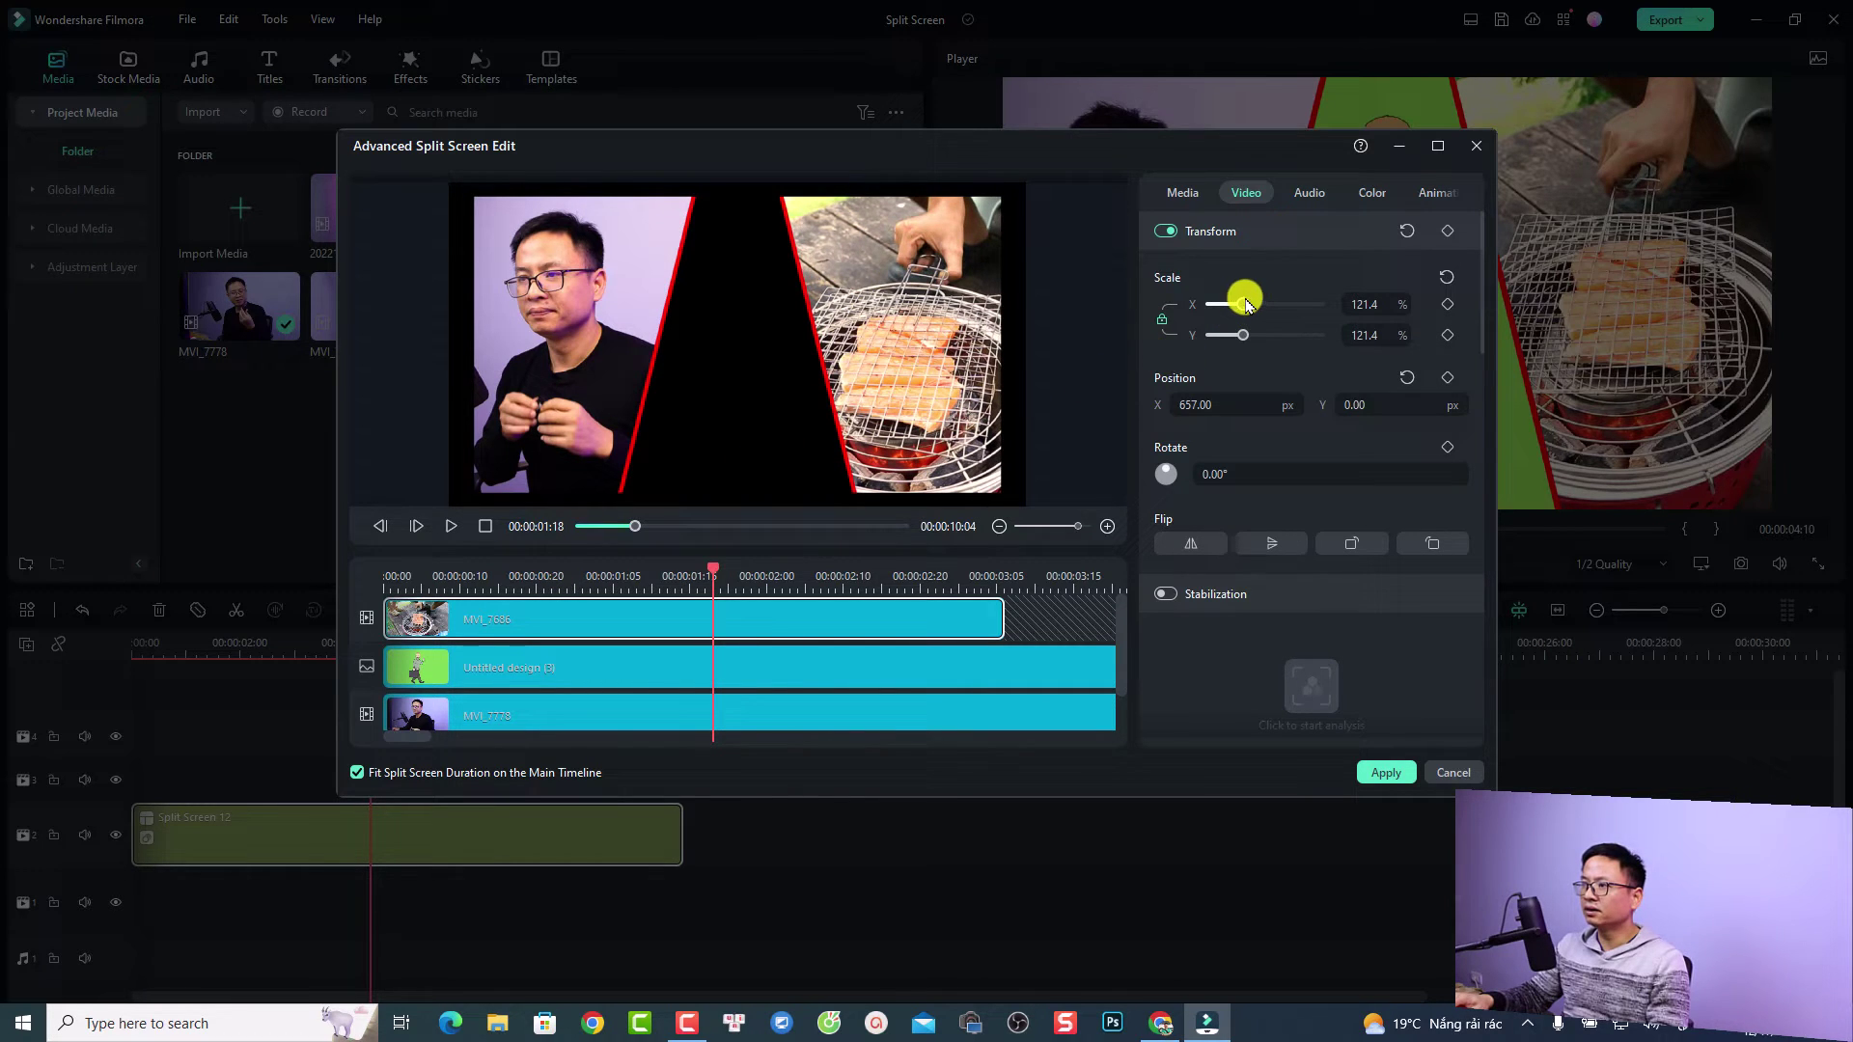
{"action": "left_click_drag", "start_coordinate": [1244, 305], "coordinate": [1247, 304]}
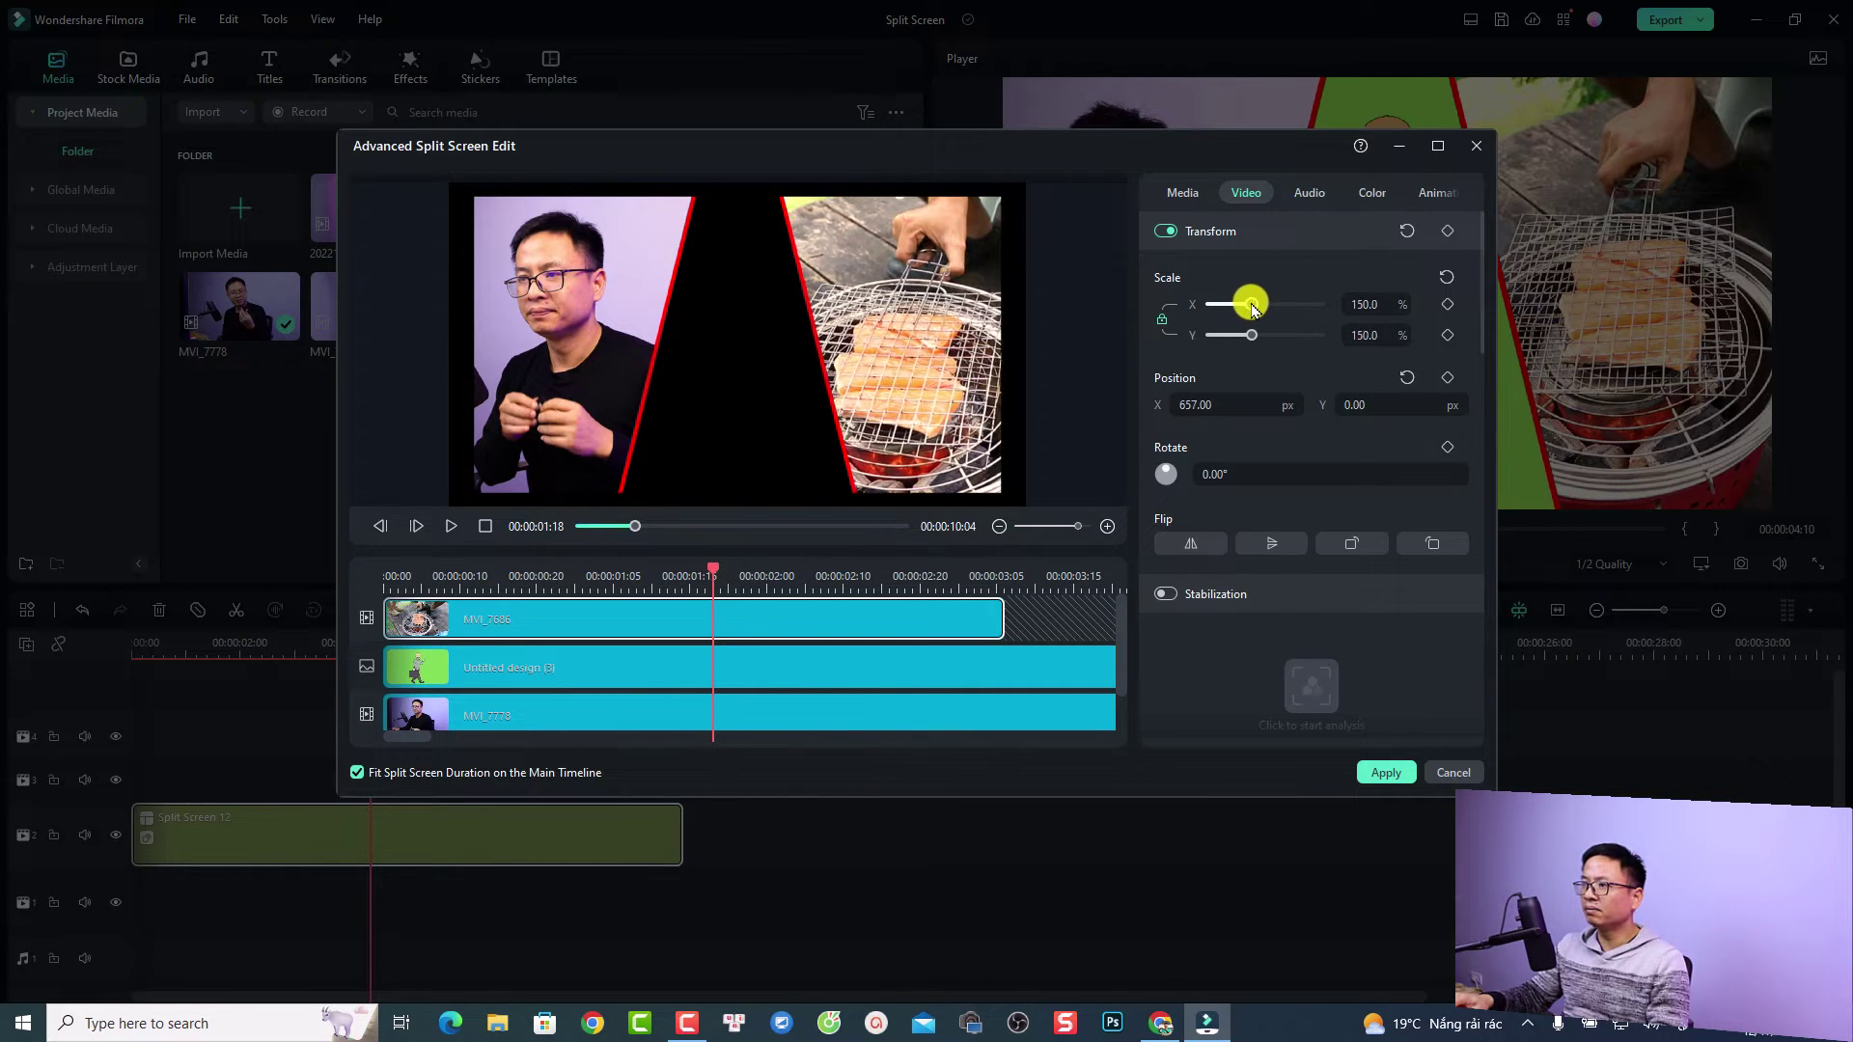
{"action": "left_click", "coordinate": [1447, 305]}
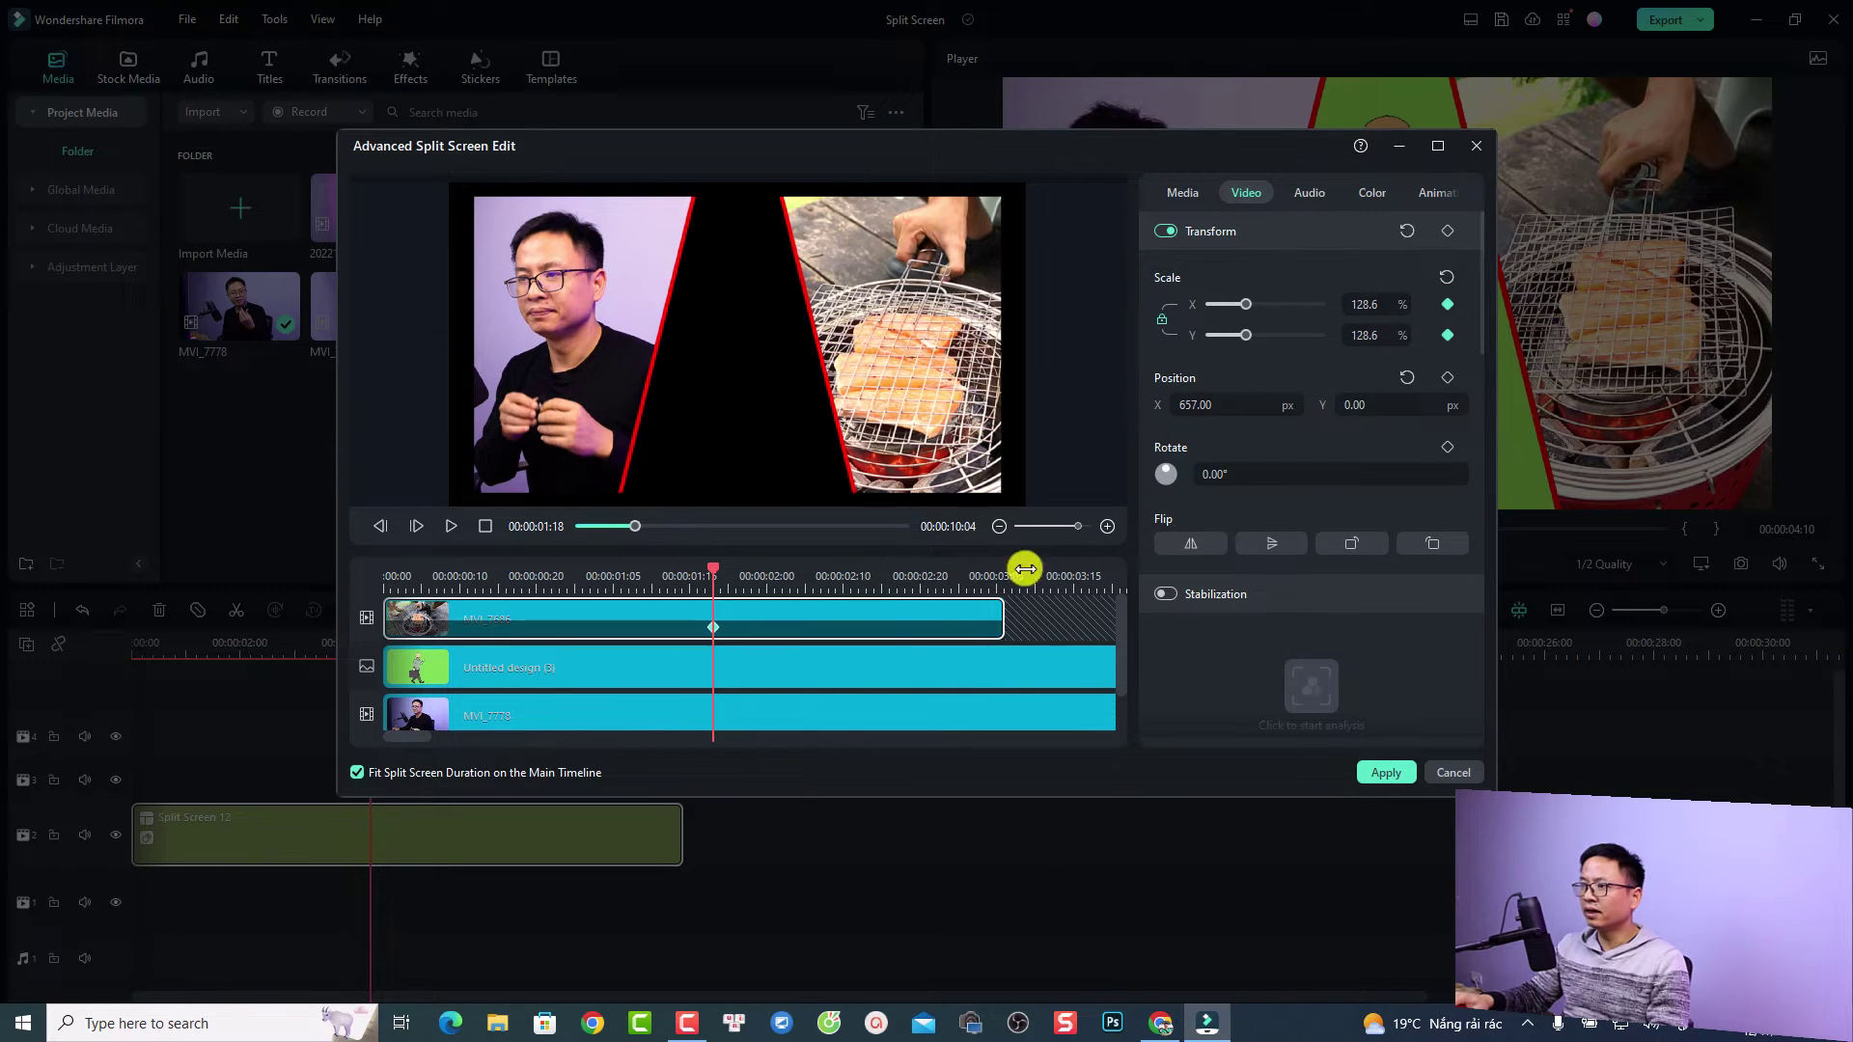
At 00:00:01:21, raise MVI_7686's scale to 160.7% for the second keyframe.
{"action": "left_click_drag", "start_coordinate": [714, 573], "coordinate": [736, 573]}
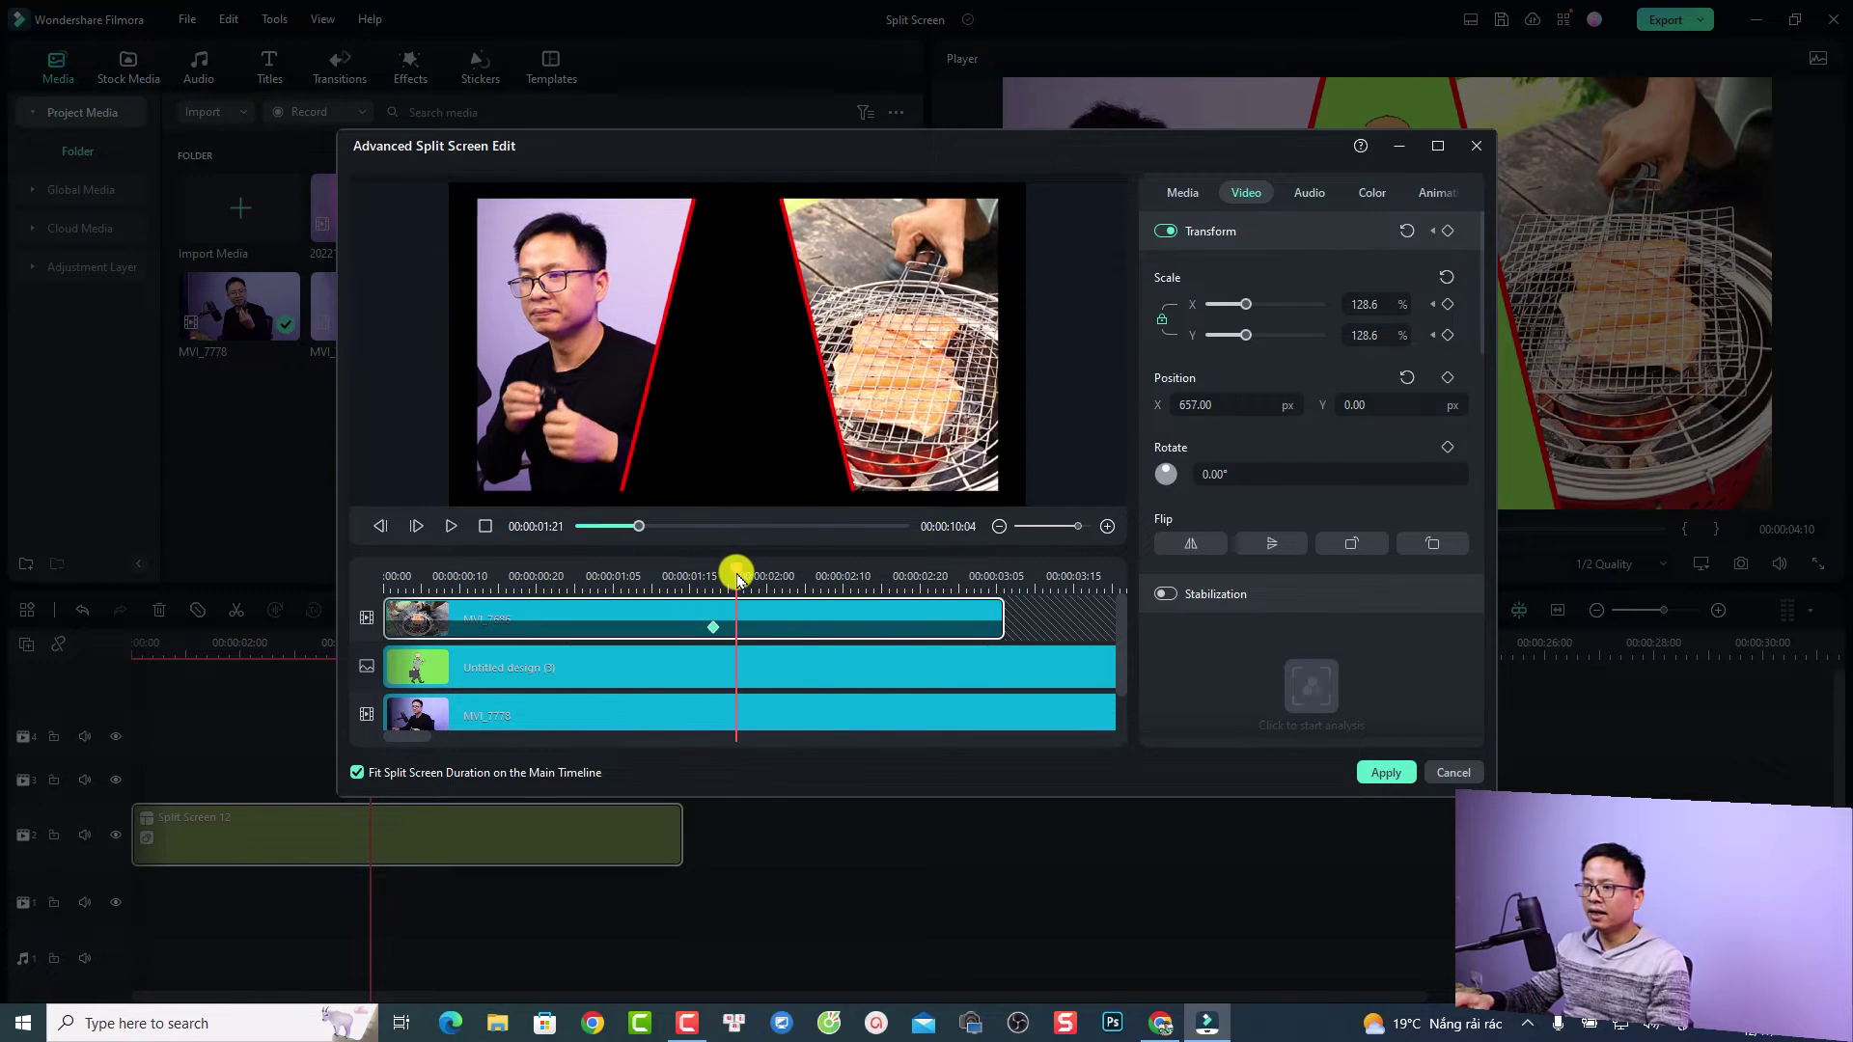
{"action": "left_click_drag", "start_coordinate": [1244, 306], "coordinate": [1253, 307]}
{"action": "left_click", "coordinate": [714, 627]}
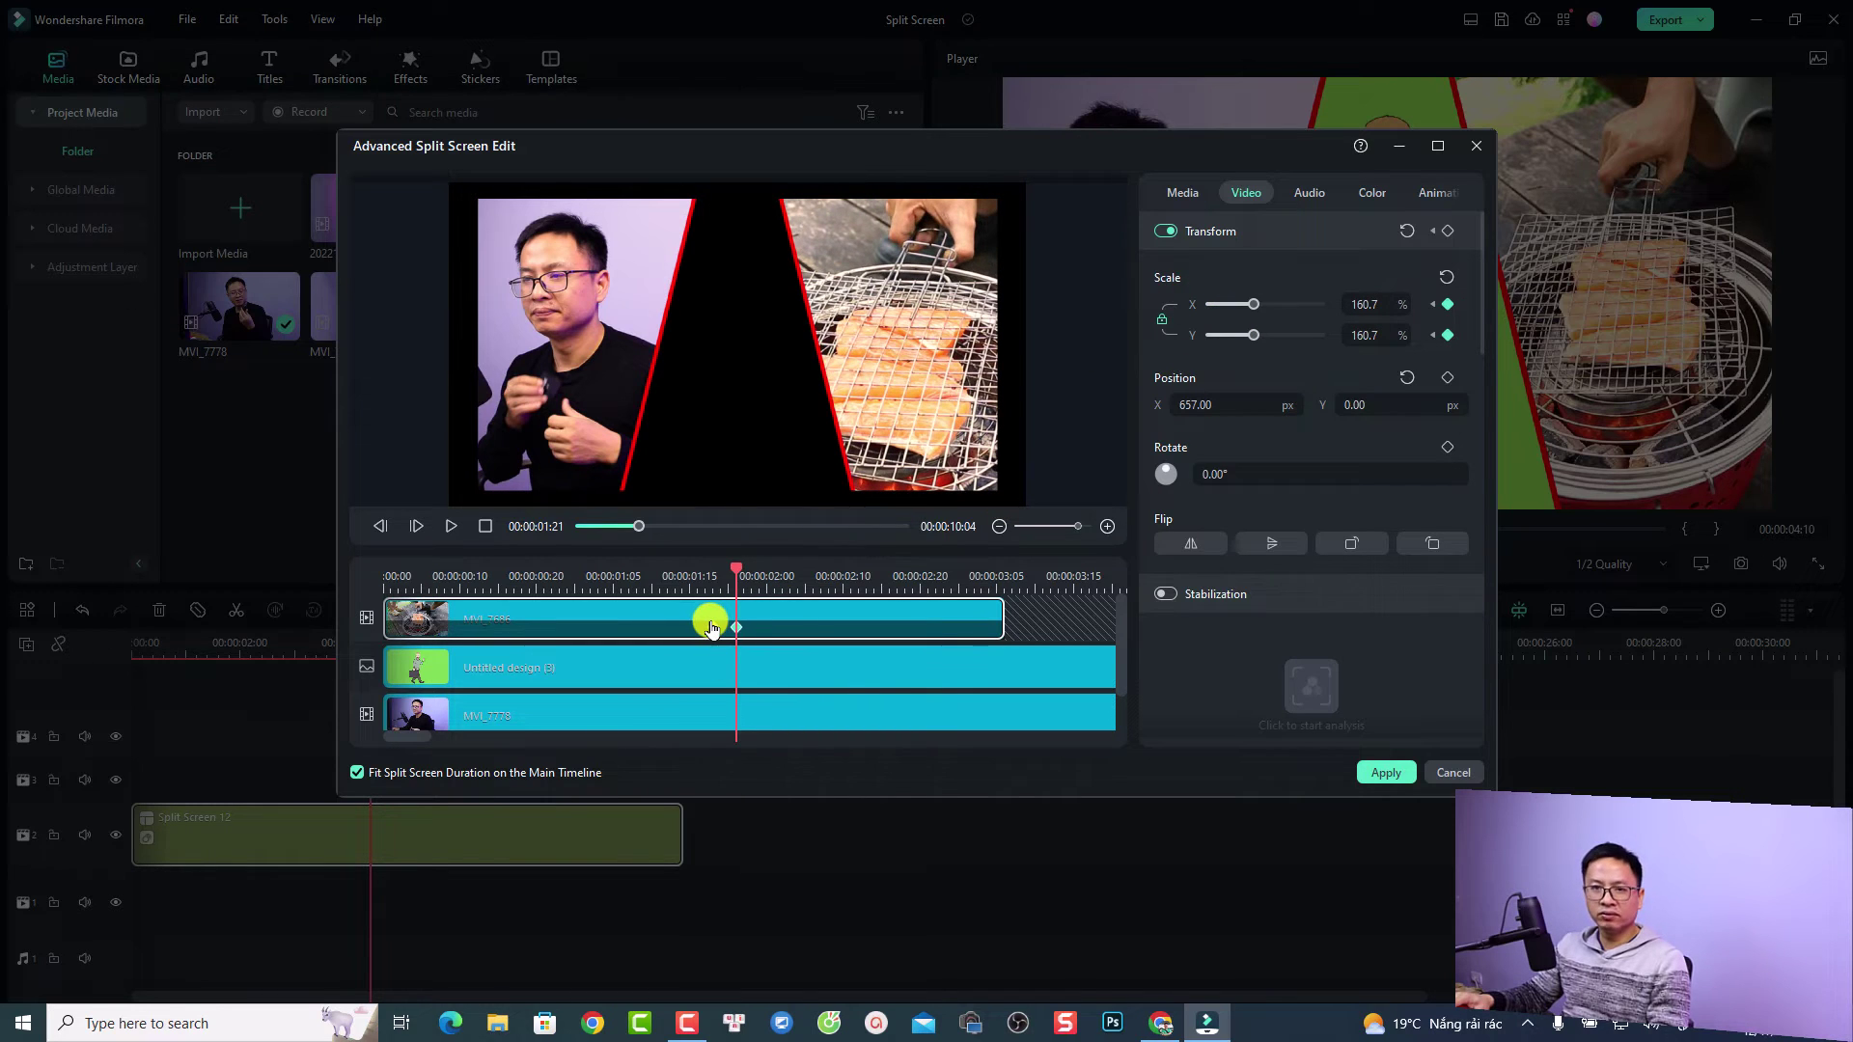
{"action": "left_click", "coordinate": [1309, 192]}
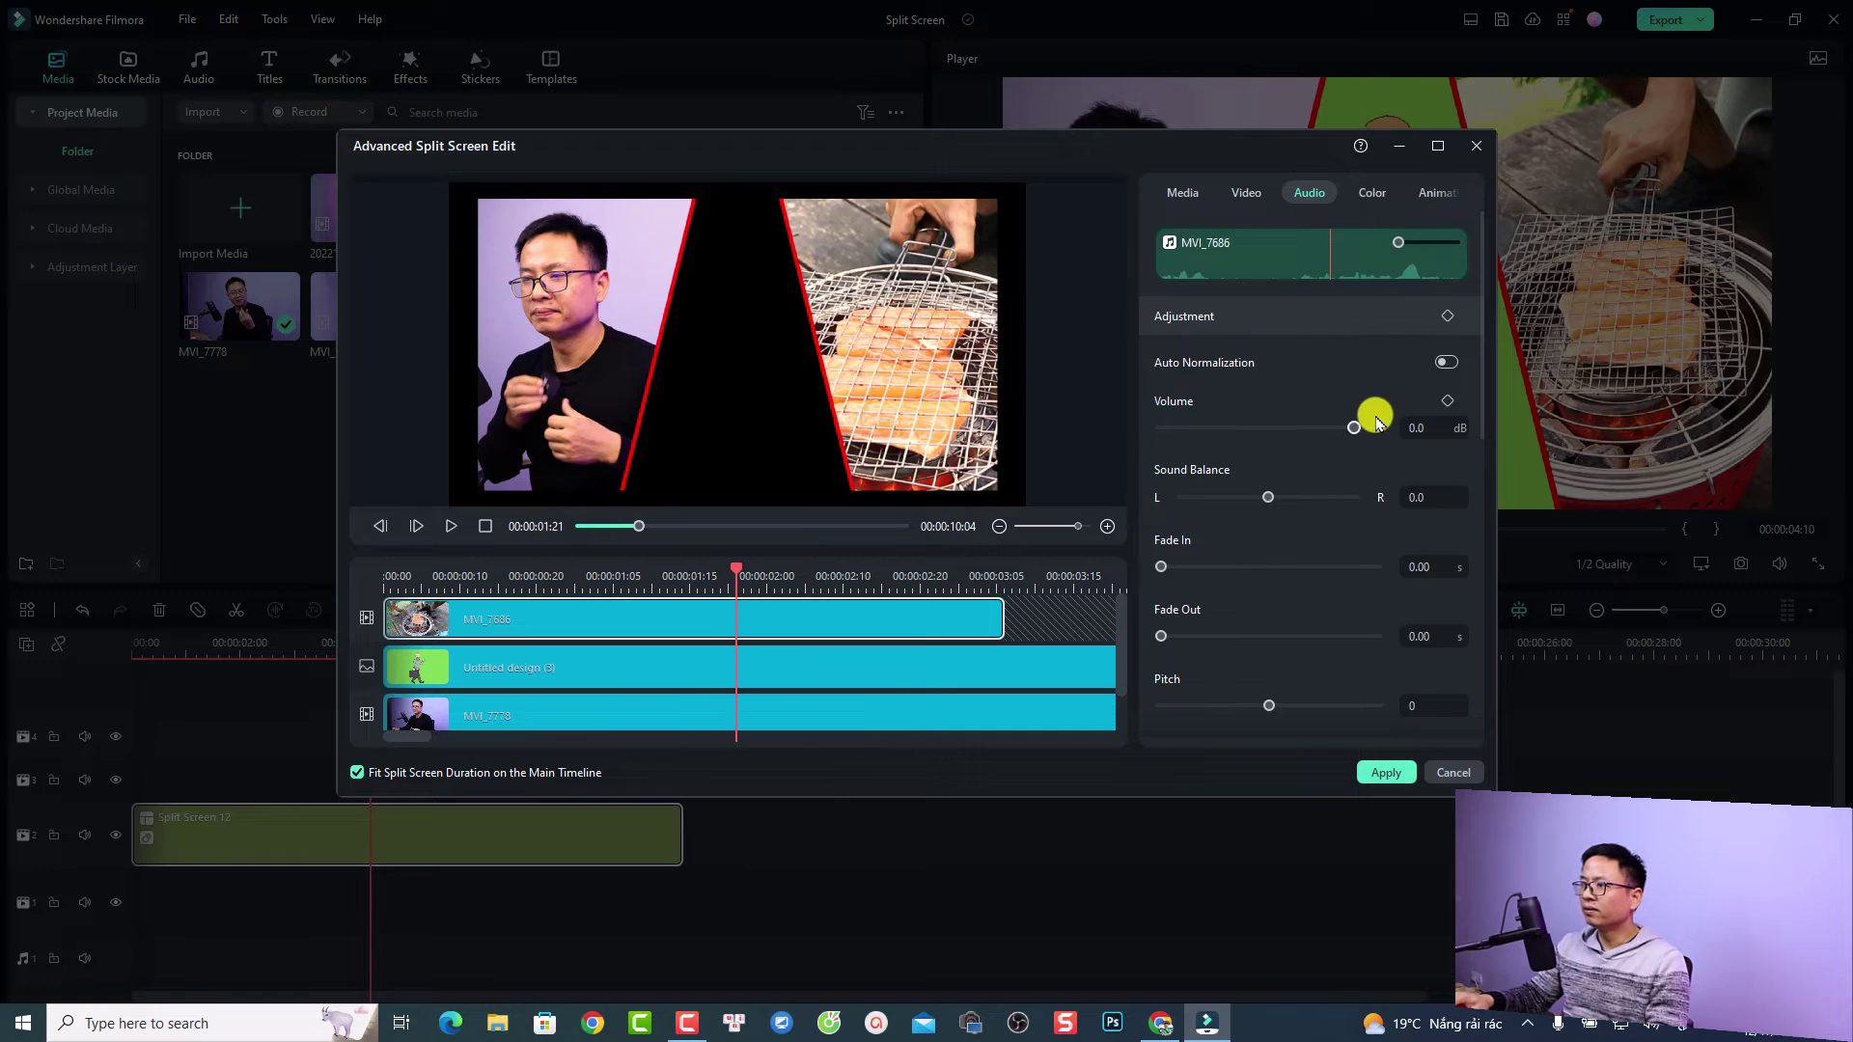
Mute MVI_7686 by dropping its volume to -∞, then preview the split screen from the start.
{"action": "left_click_drag", "start_coordinate": [1354, 427], "coordinate": [996, 447]}
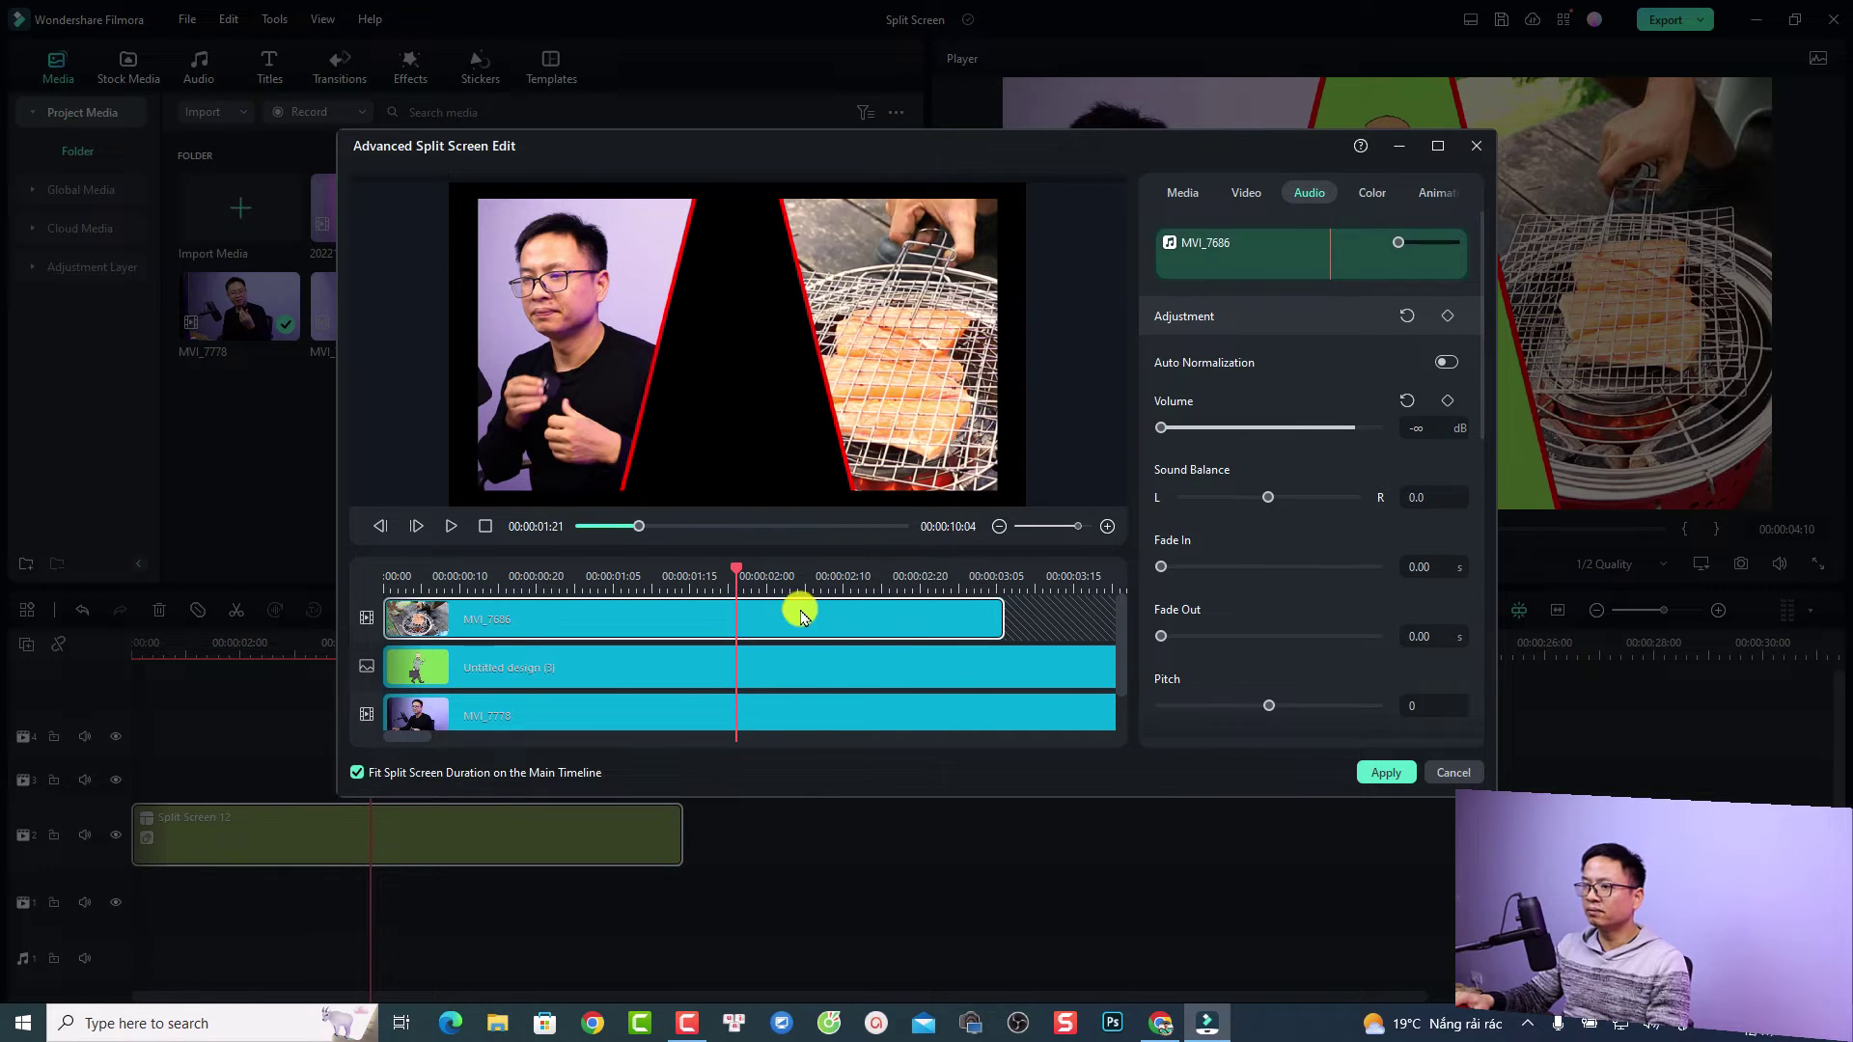
{"action": "left_click", "coordinate": [386, 577]}
{"action": "key", "text": "space"}
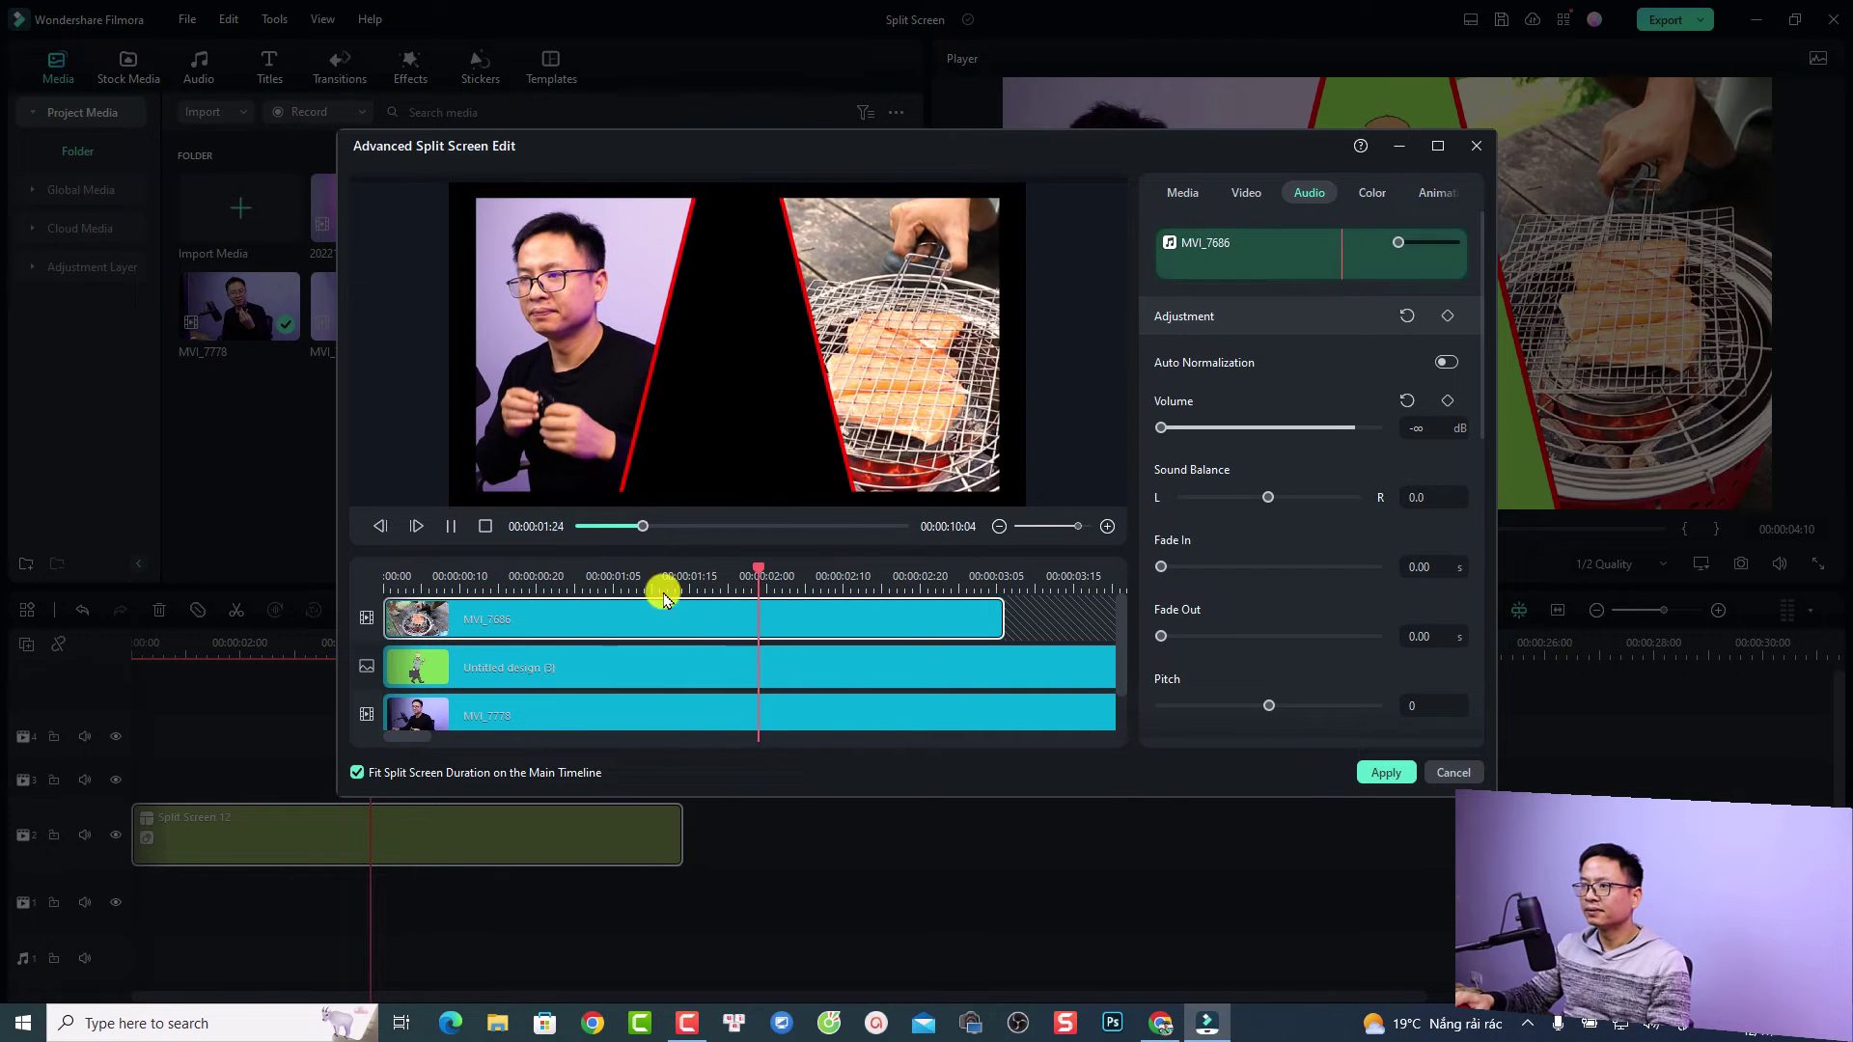
{"action": "key", "text": "space"}
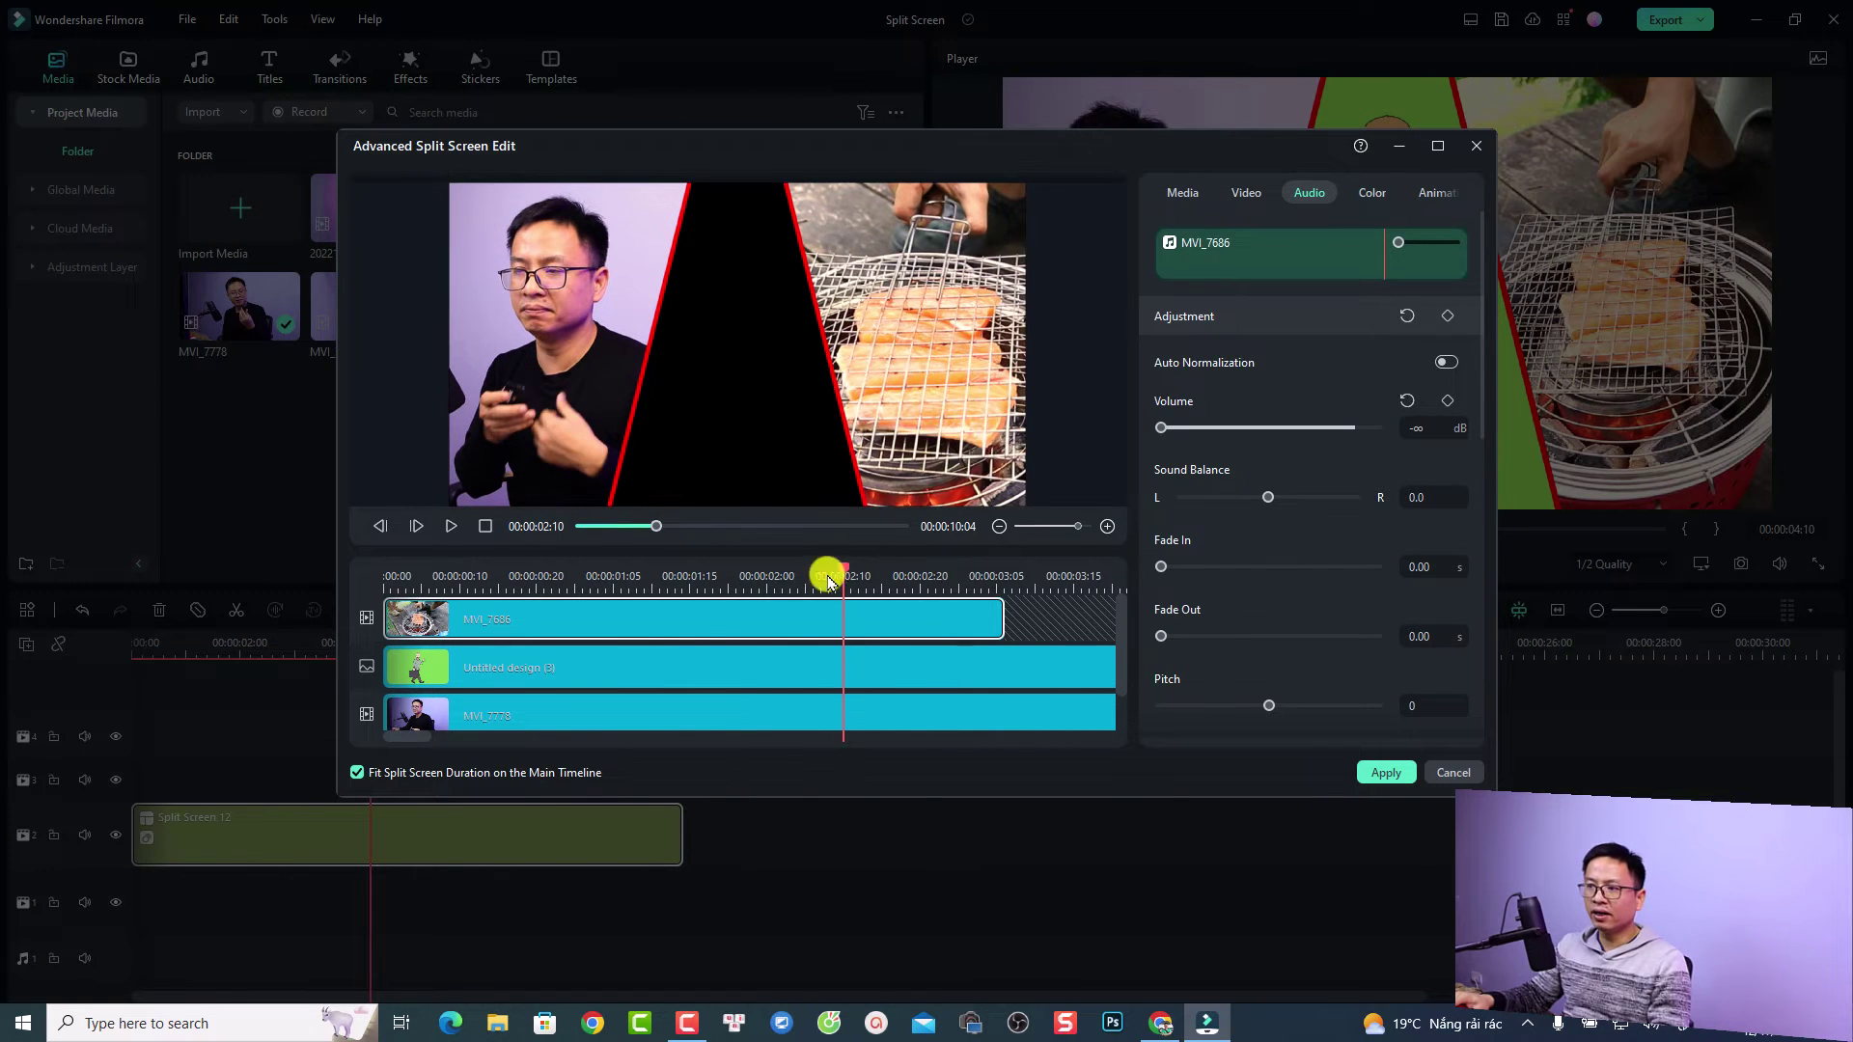
Cool MVI_7686's colour temperature to -75.9.
{"action": "left_click", "coordinate": [1373, 196]}
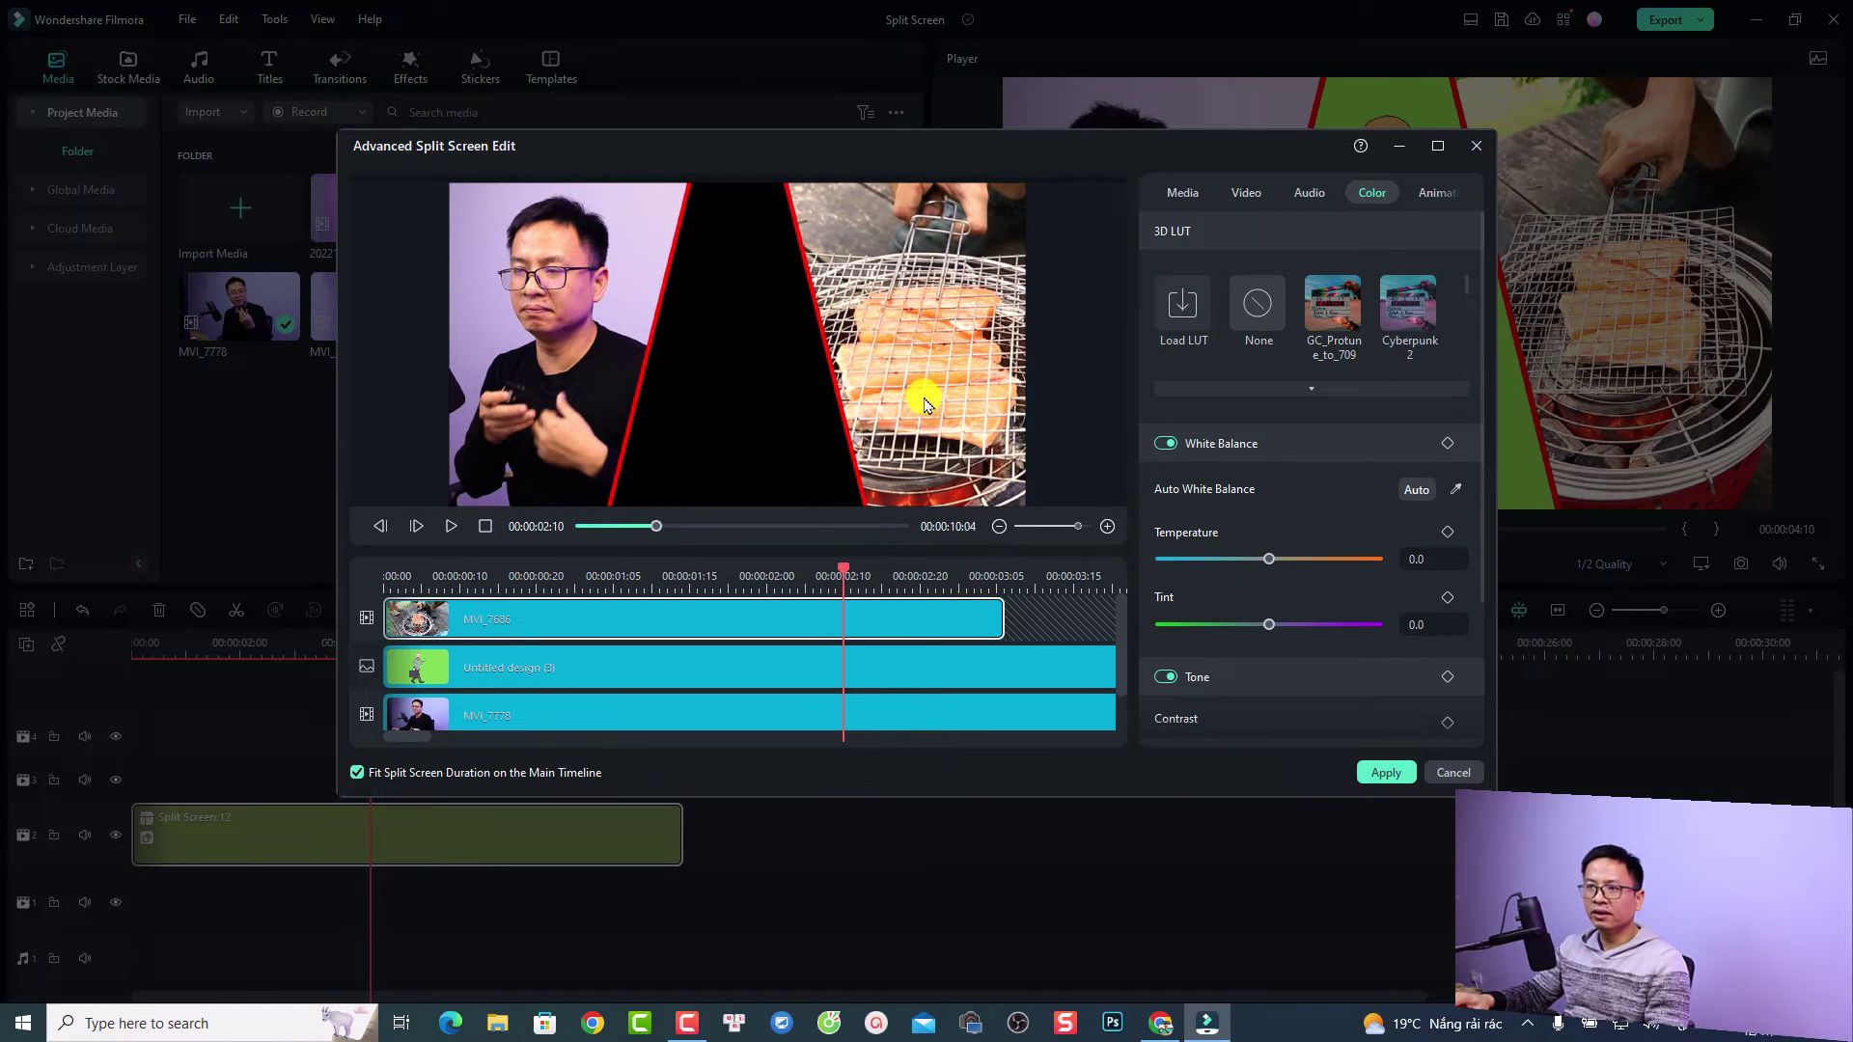
{"action": "left_click_drag", "start_coordinate": [1272, 561], "coordinate": [1185, 560]}
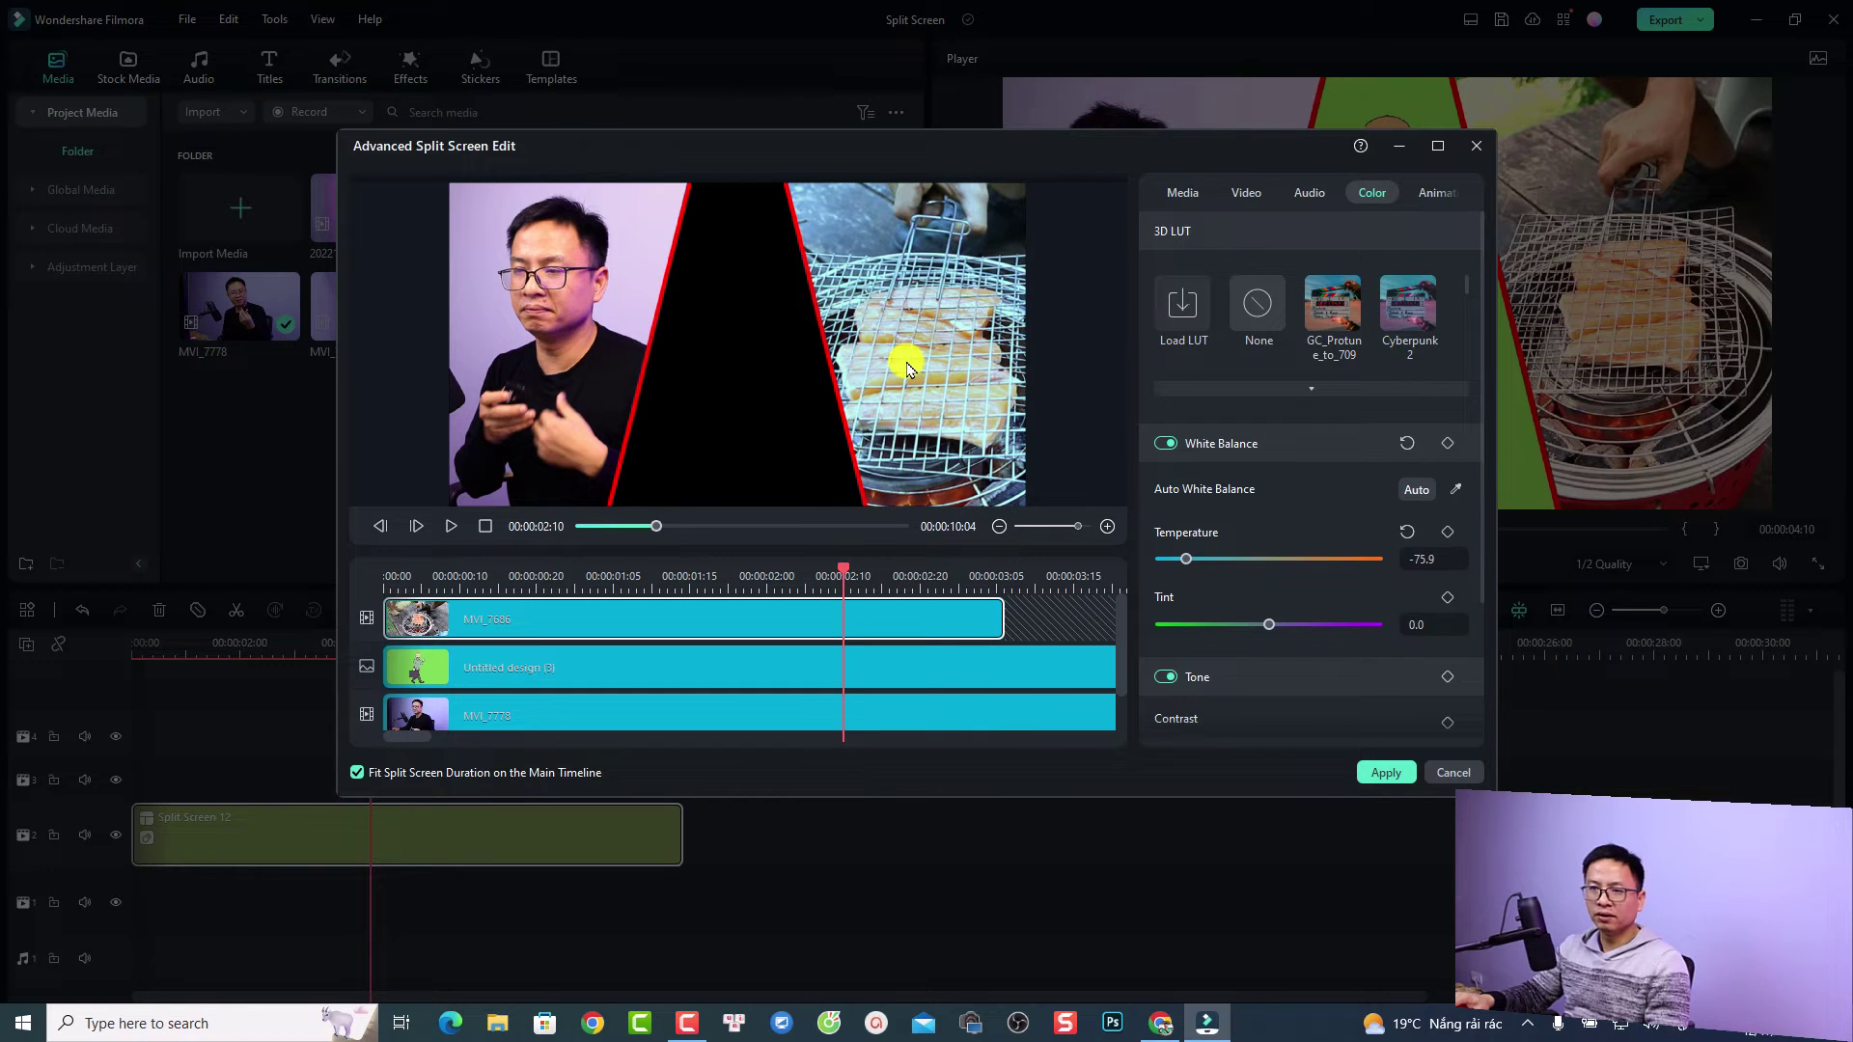
{"action": "left_click", "coordinate": [1439, 192]}
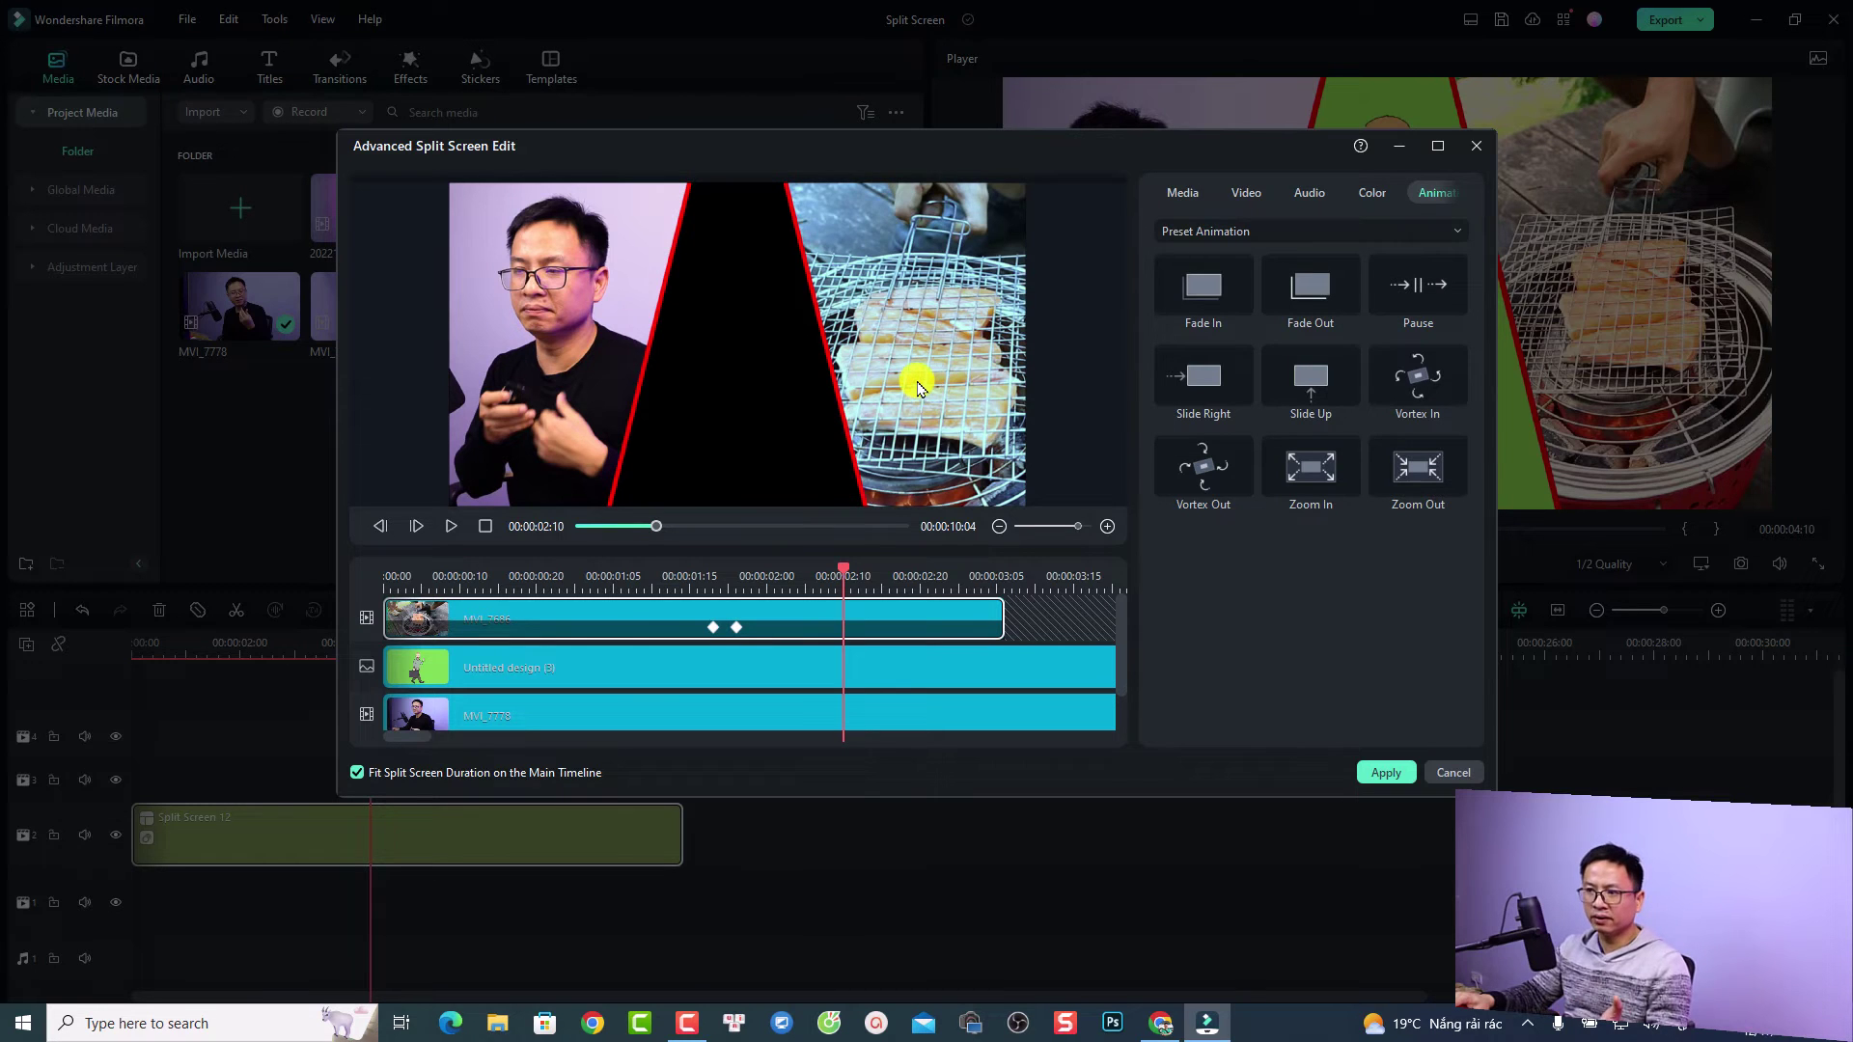
Apply the Split Screen 12 edits to the timeline, stop playback, and show the Split Screen templates.
{"action": "left_click", "coordinate": [1373, 776]}
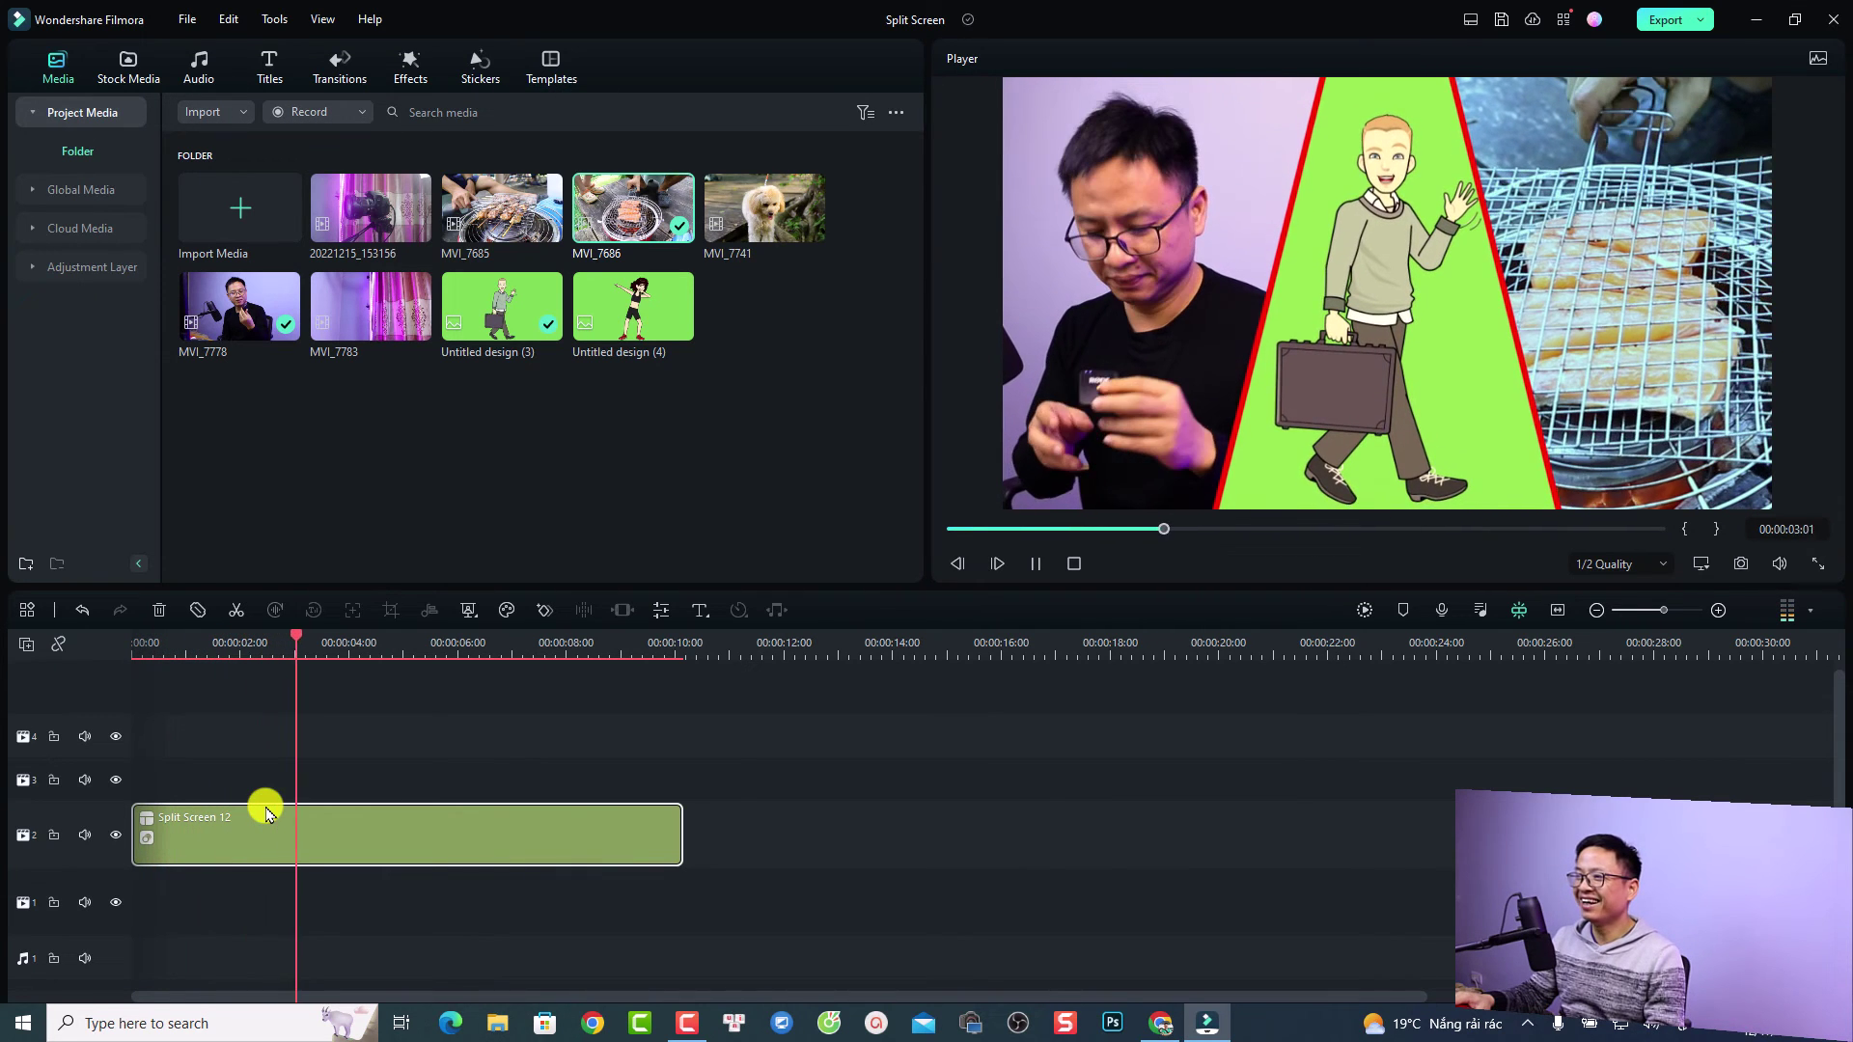
{"action": "key", "text": "space"}
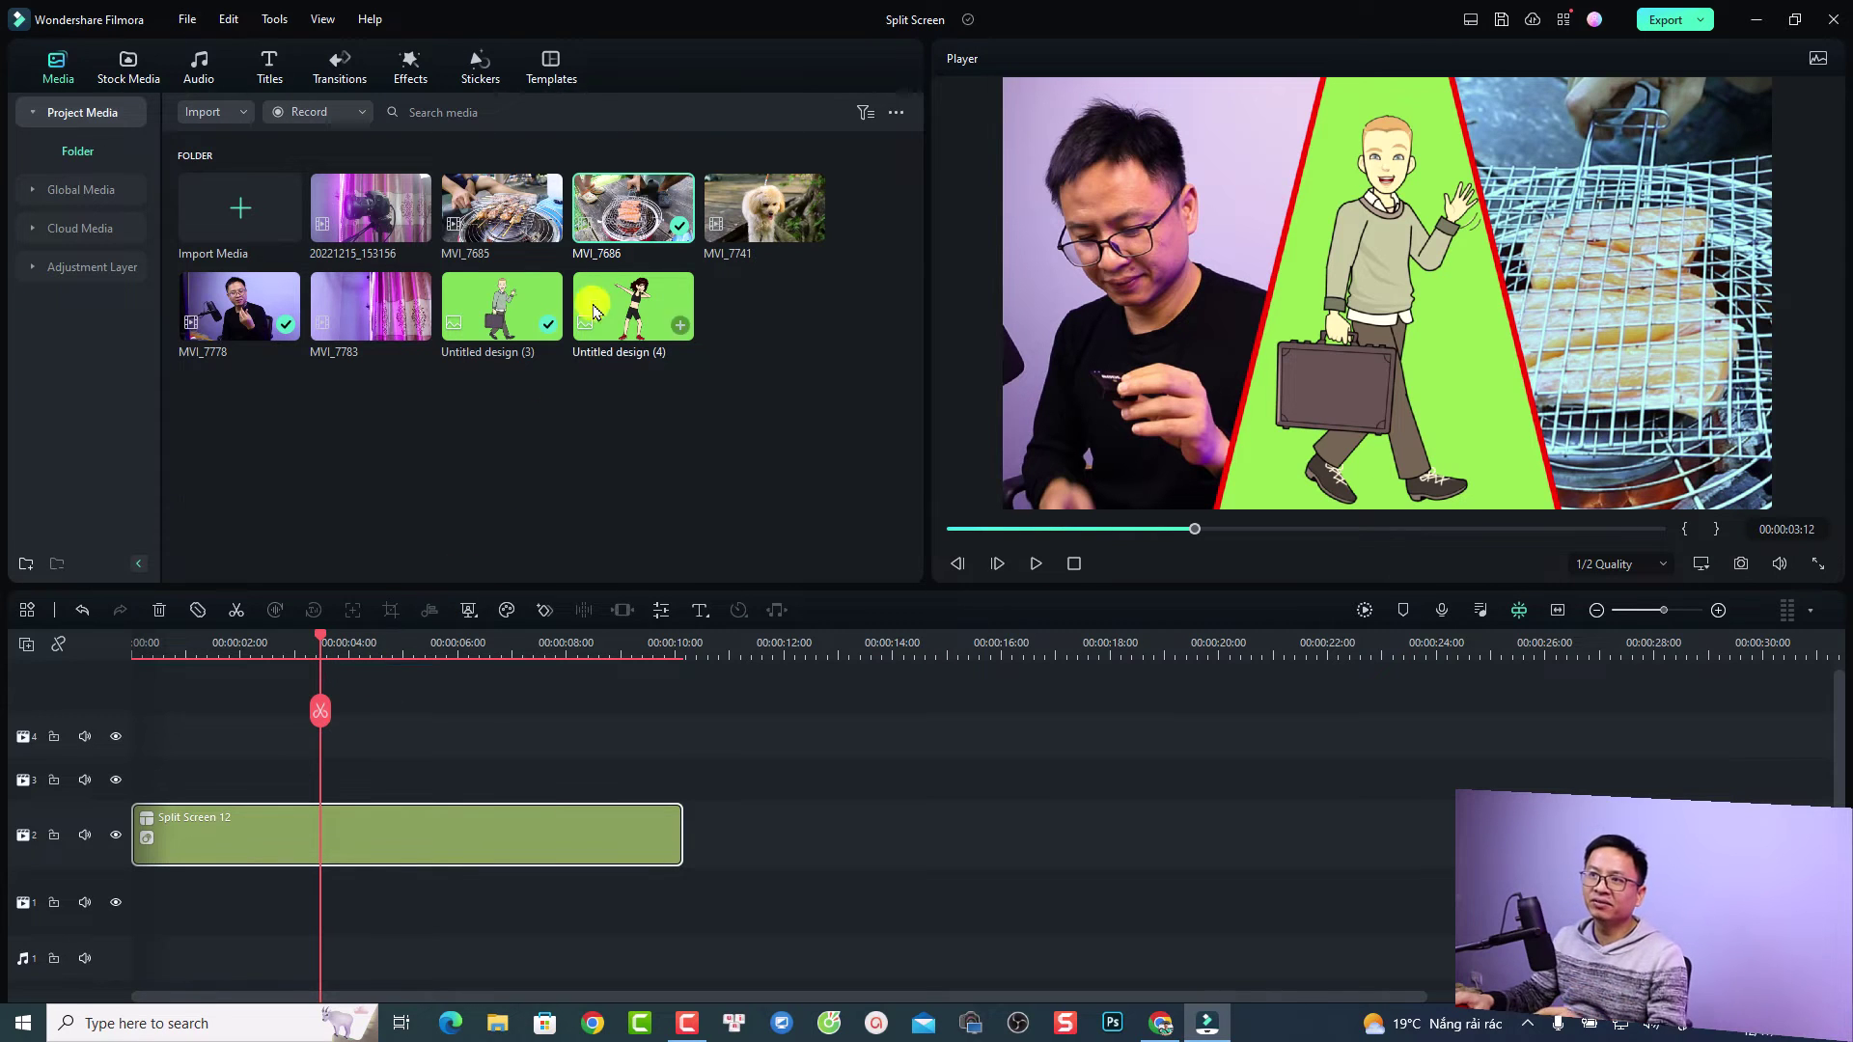
{"action": "left_click", "coordinate": [549, 74]}
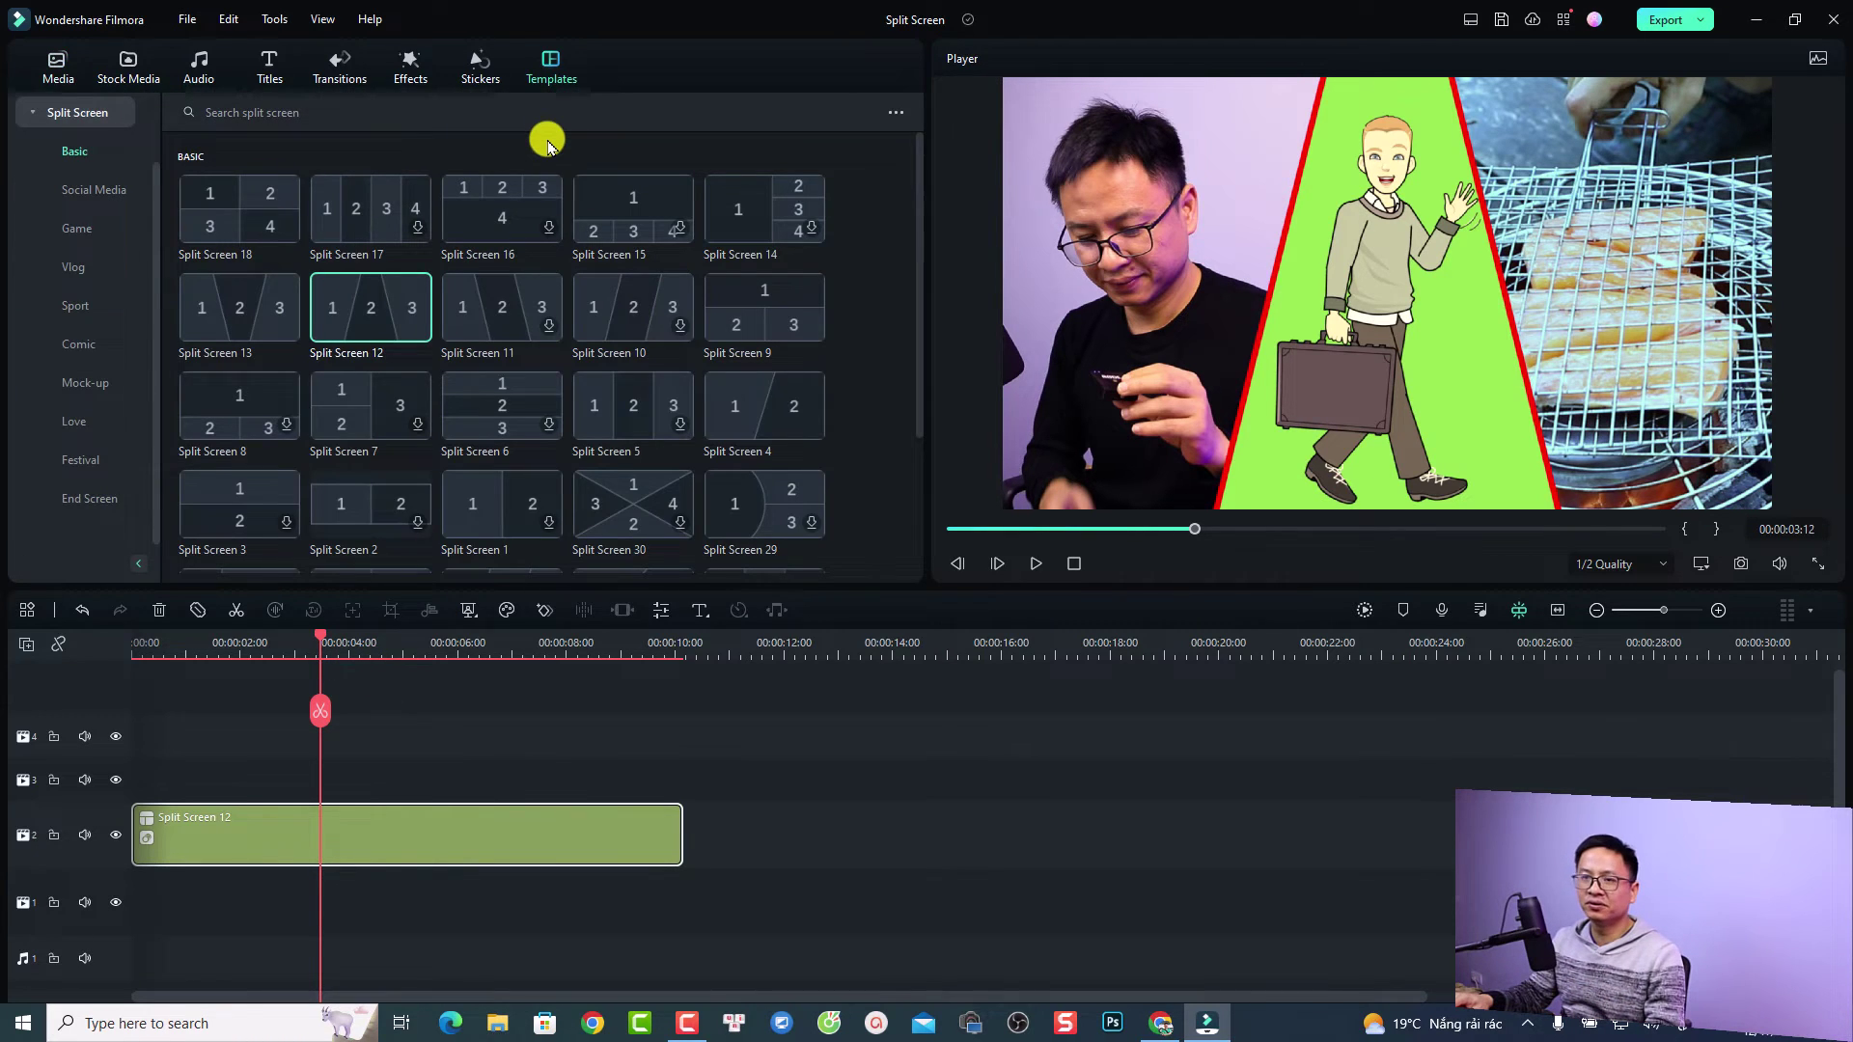
Download Gaming Fight VS Split 02 from the Game category and drop it after Split Screen 12 on track 2.
{"action": "left_click", "coordinate": [82, 228]}
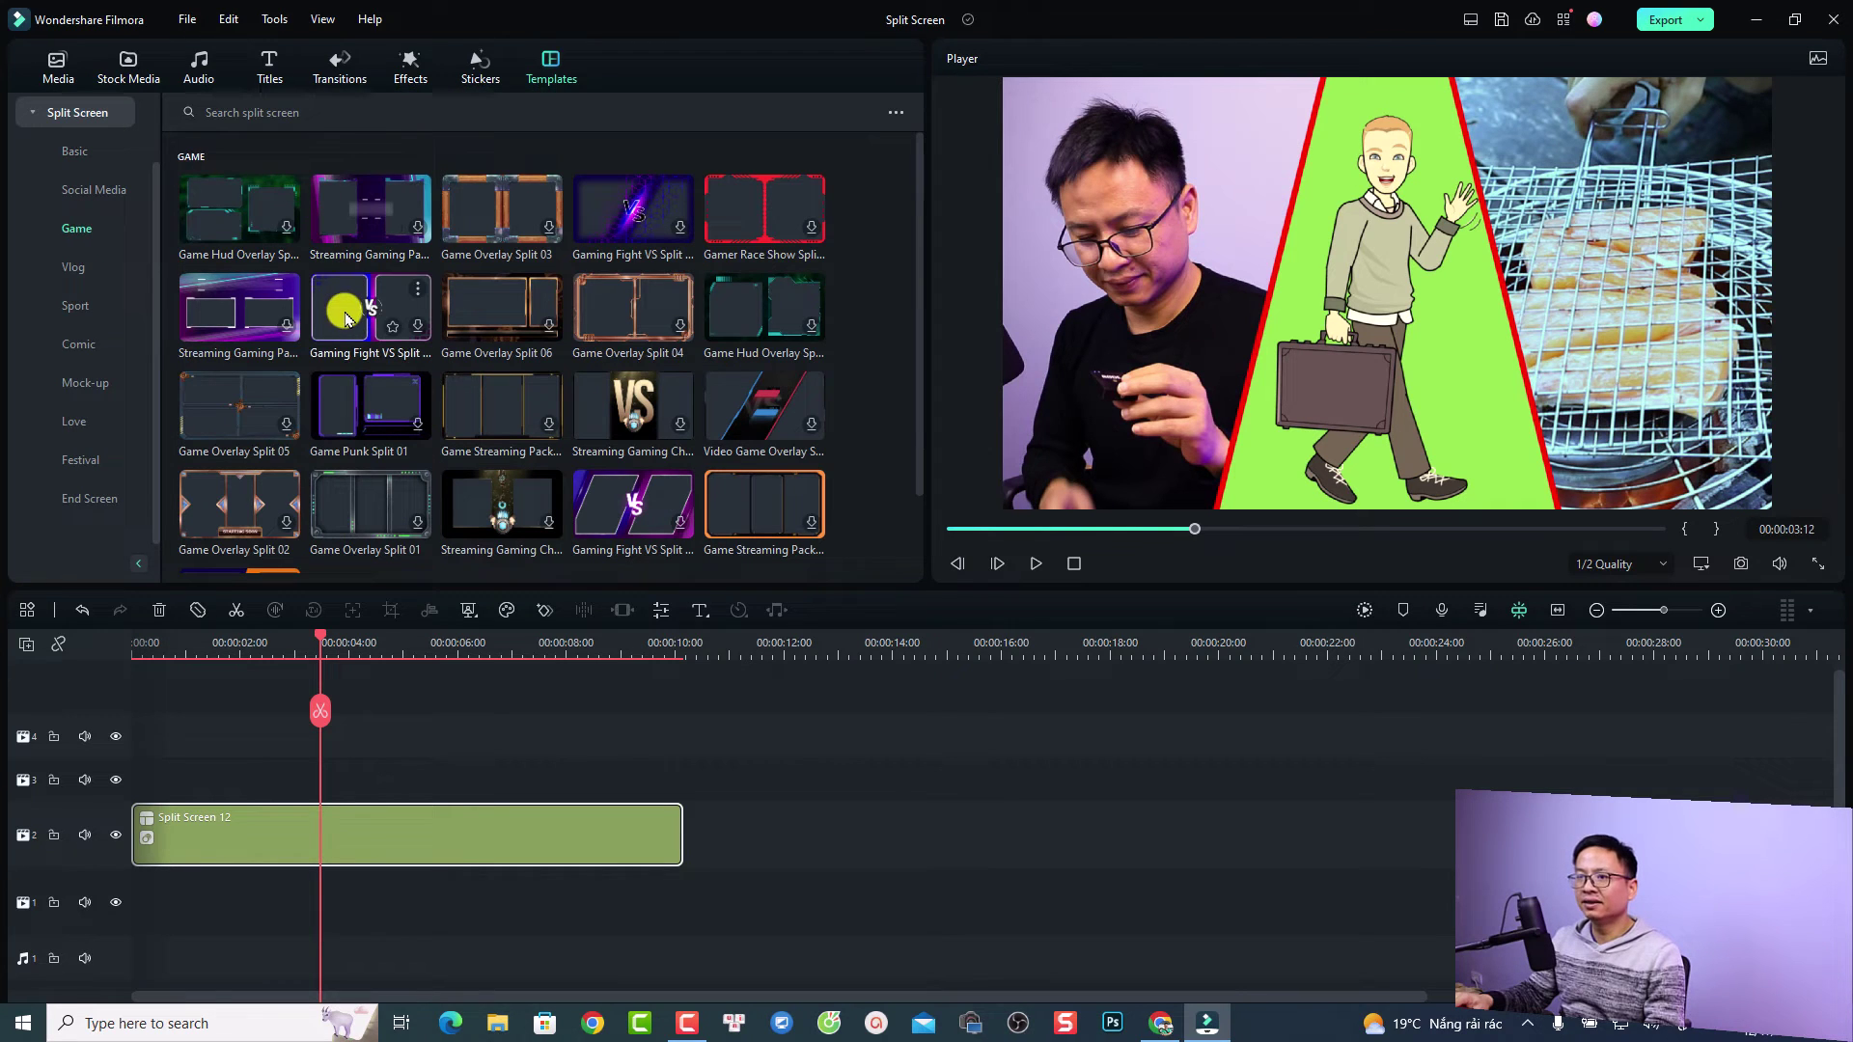
{"action": "left_click", "coordinate": [417, 328]}
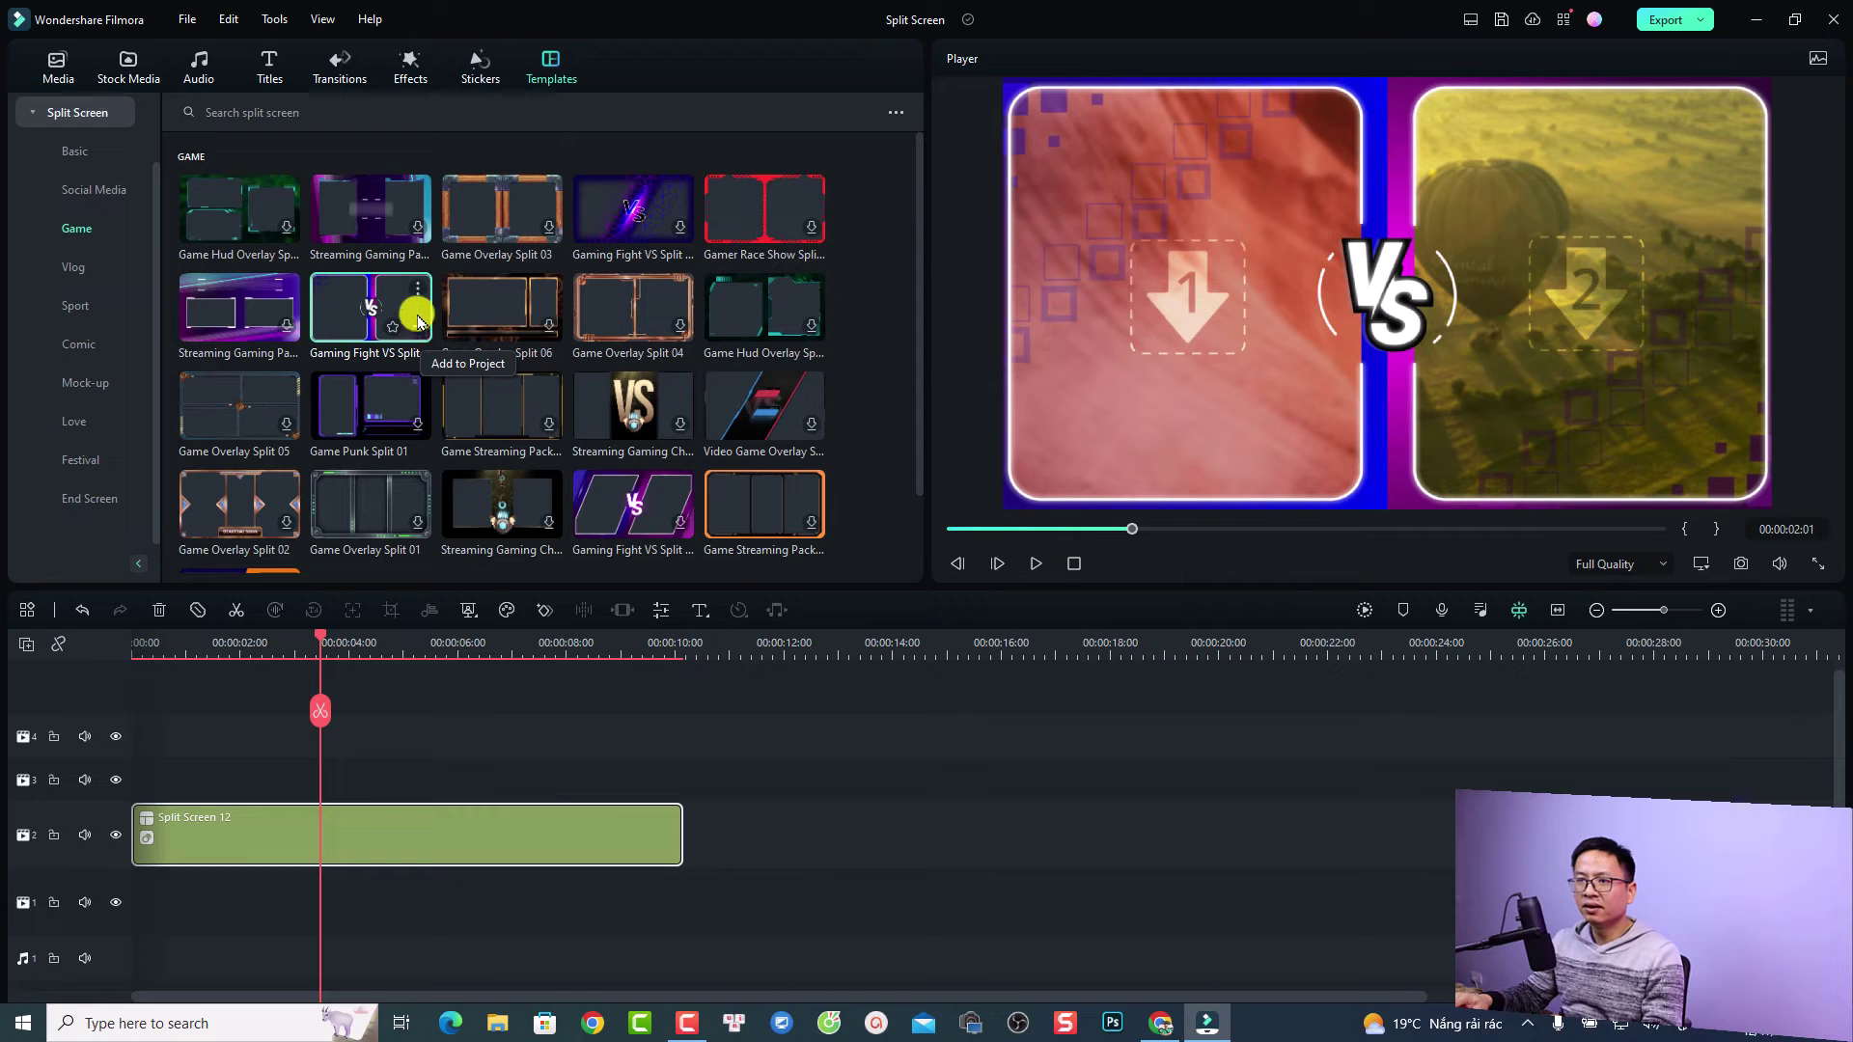
{"action": "left_click_drag", "start_coordinate": [345, 322], "coordinate": [726, 837]}
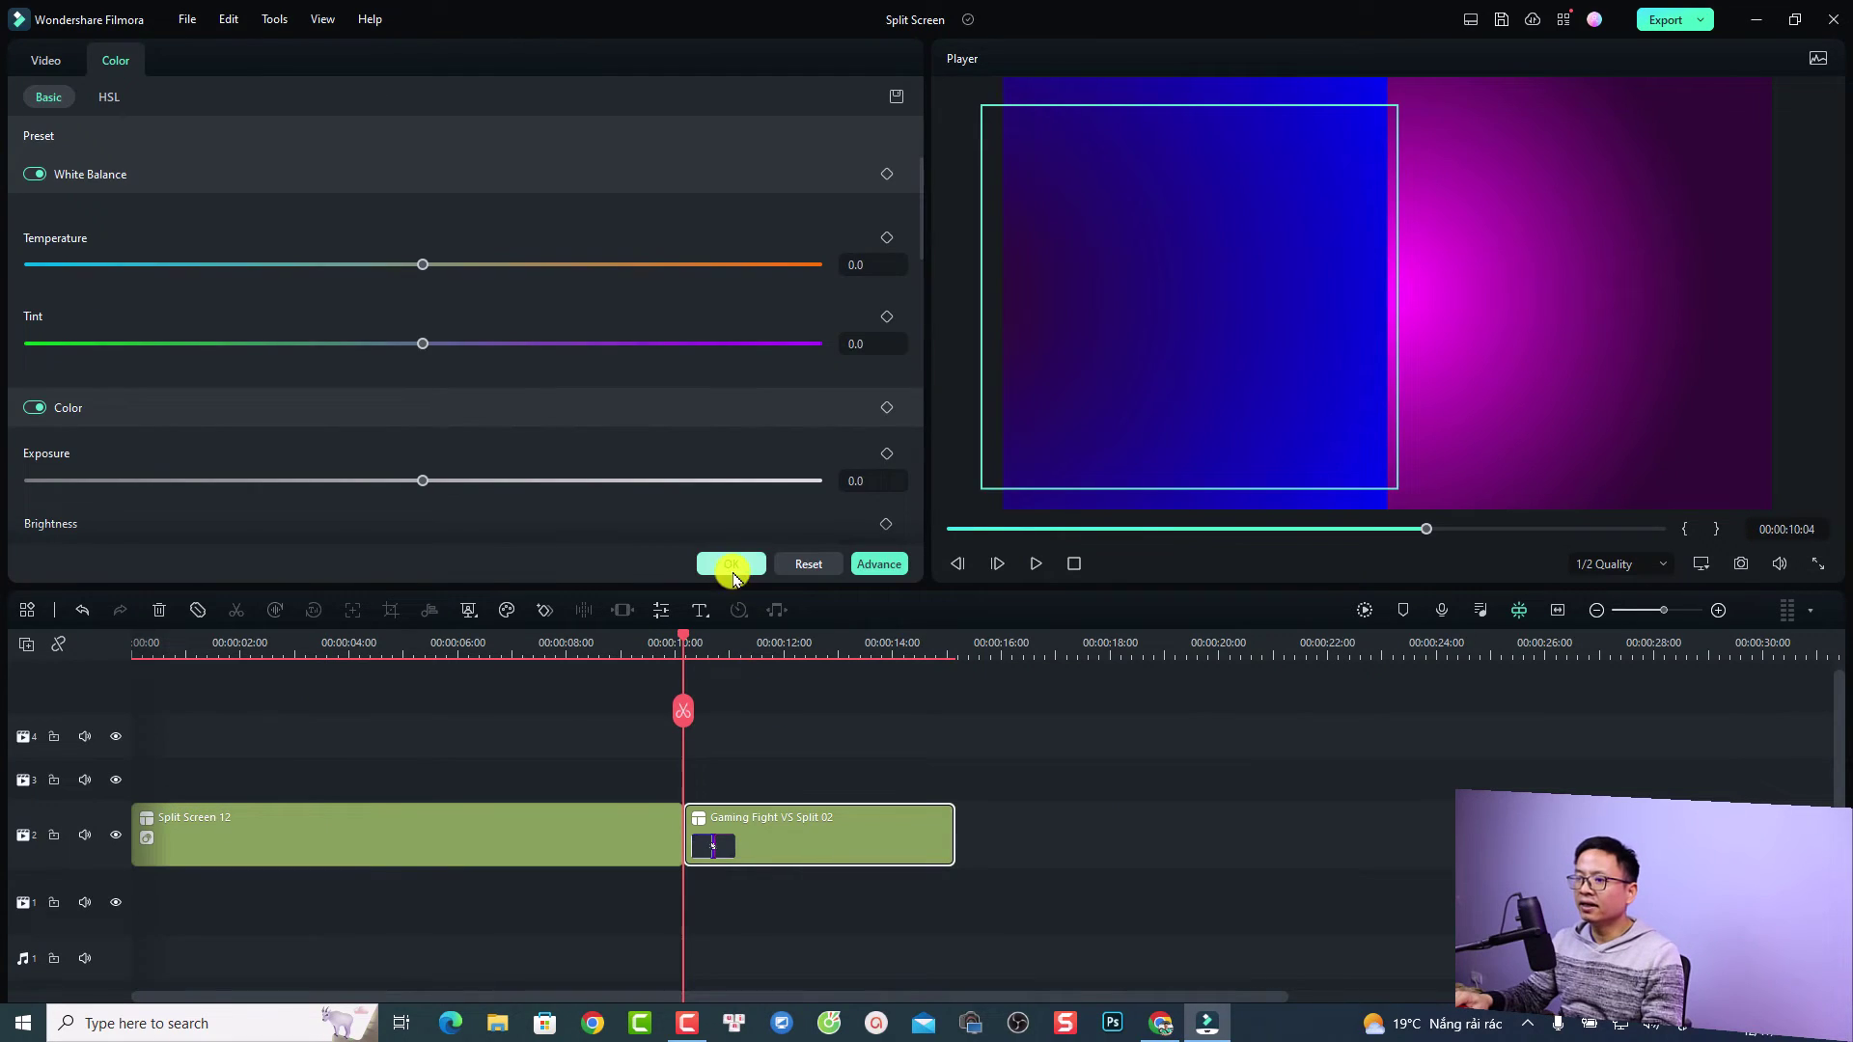
{"action": "left_click", "coordinate": [731, 565]}
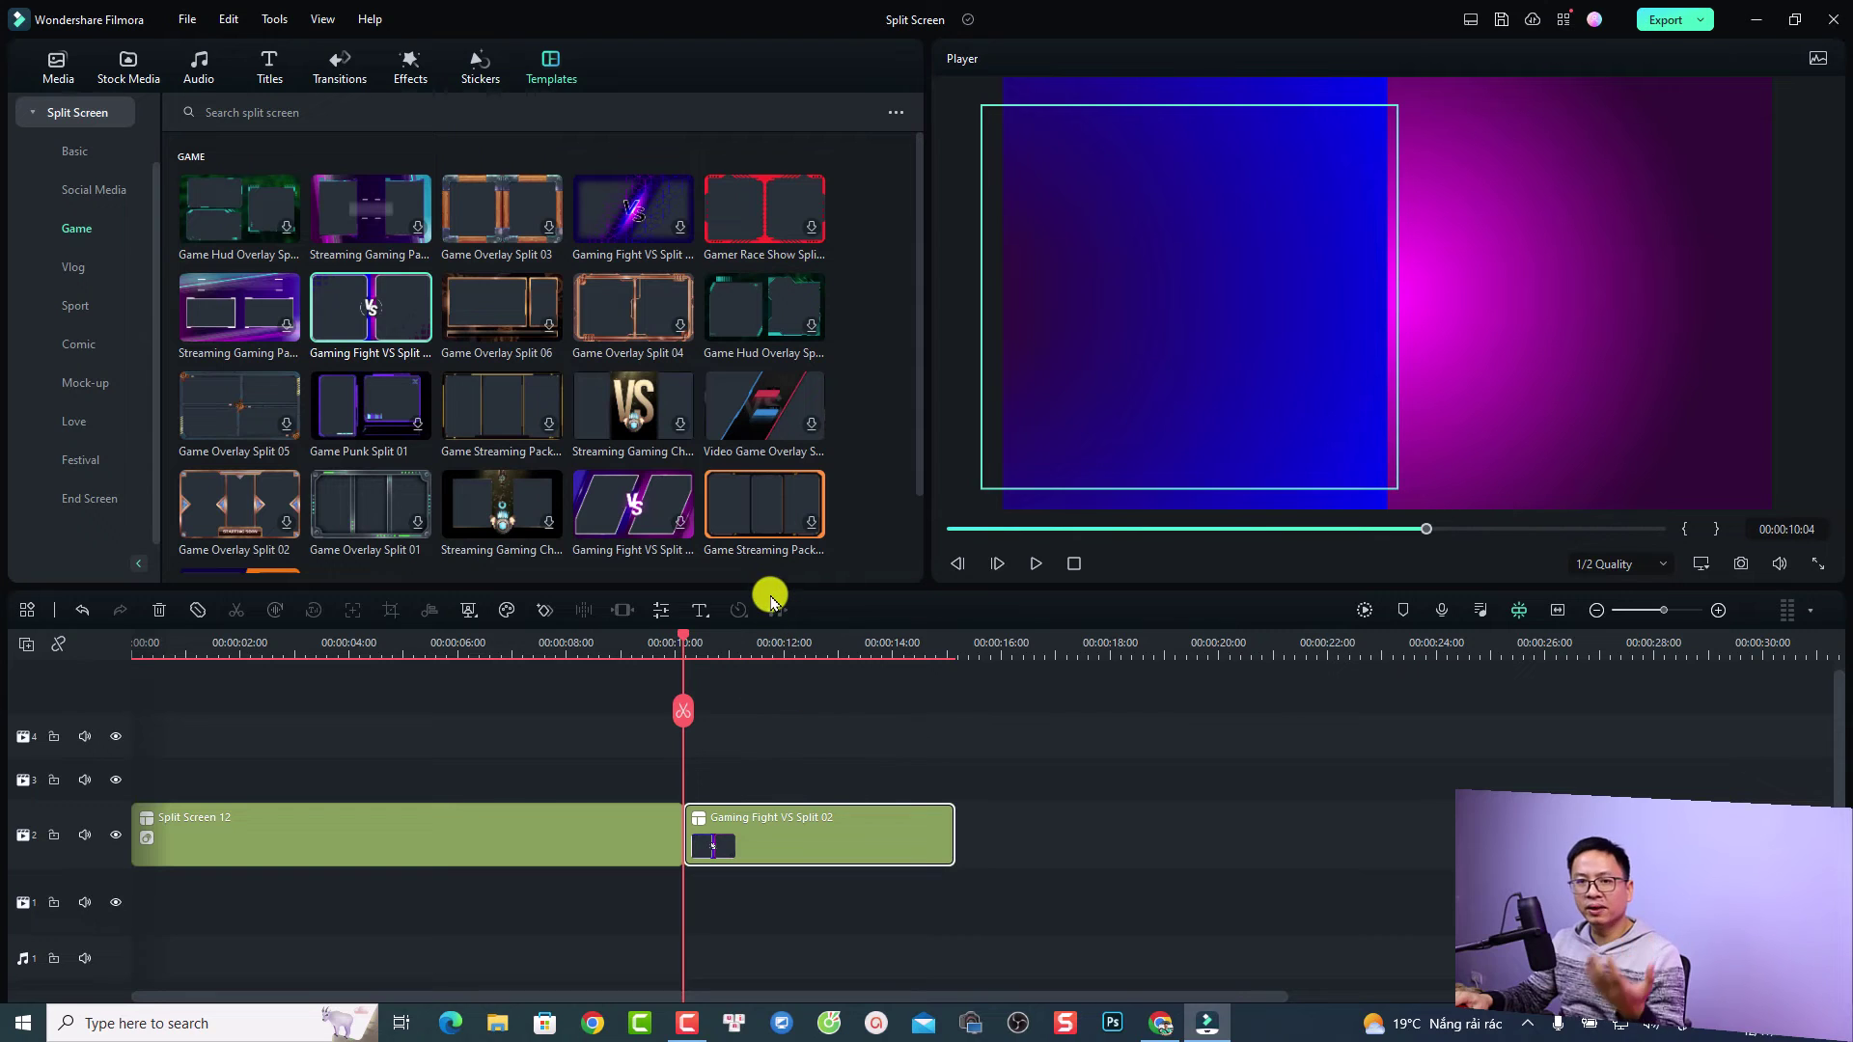
{"action": "left_click", "coordinate": [47, 59]}
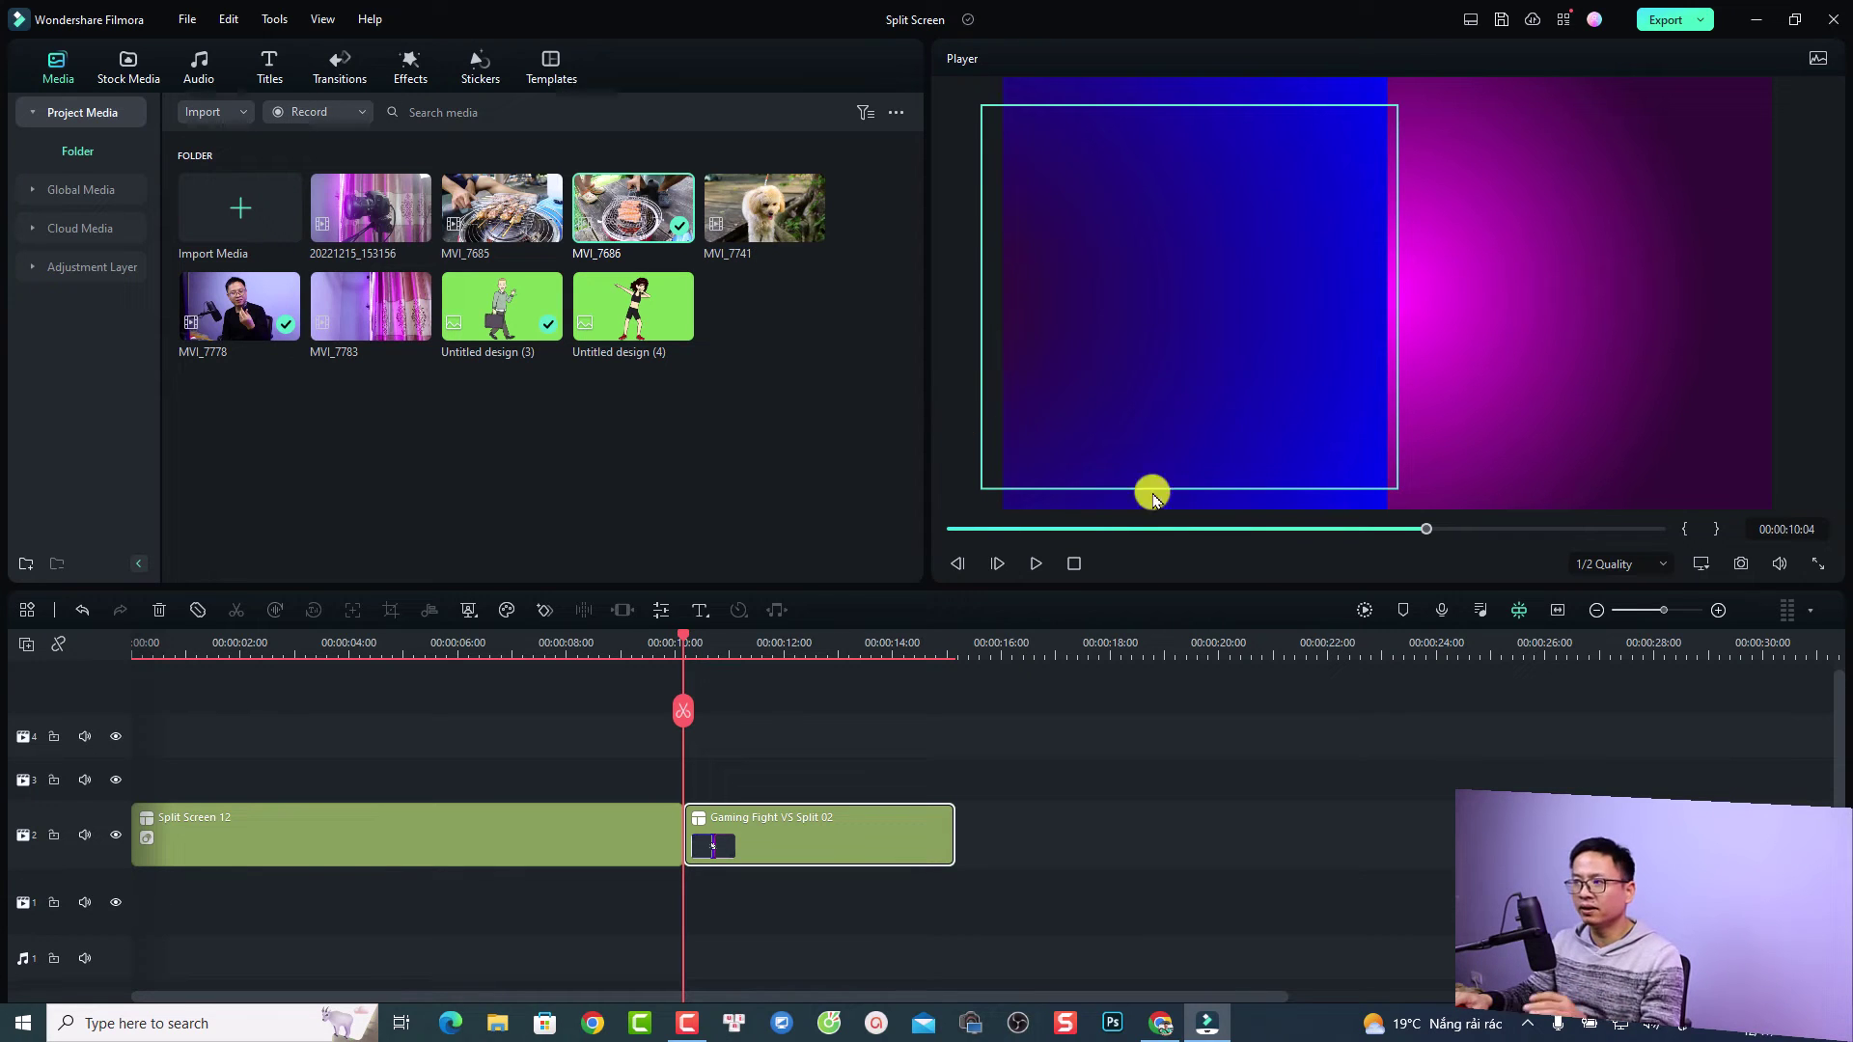
Drop the Pexels mountain-lake video into slot 1 of Gaming Fight VS Split 02 and preview it.
{"action": "left_click", "coordinate": [126, 73]}
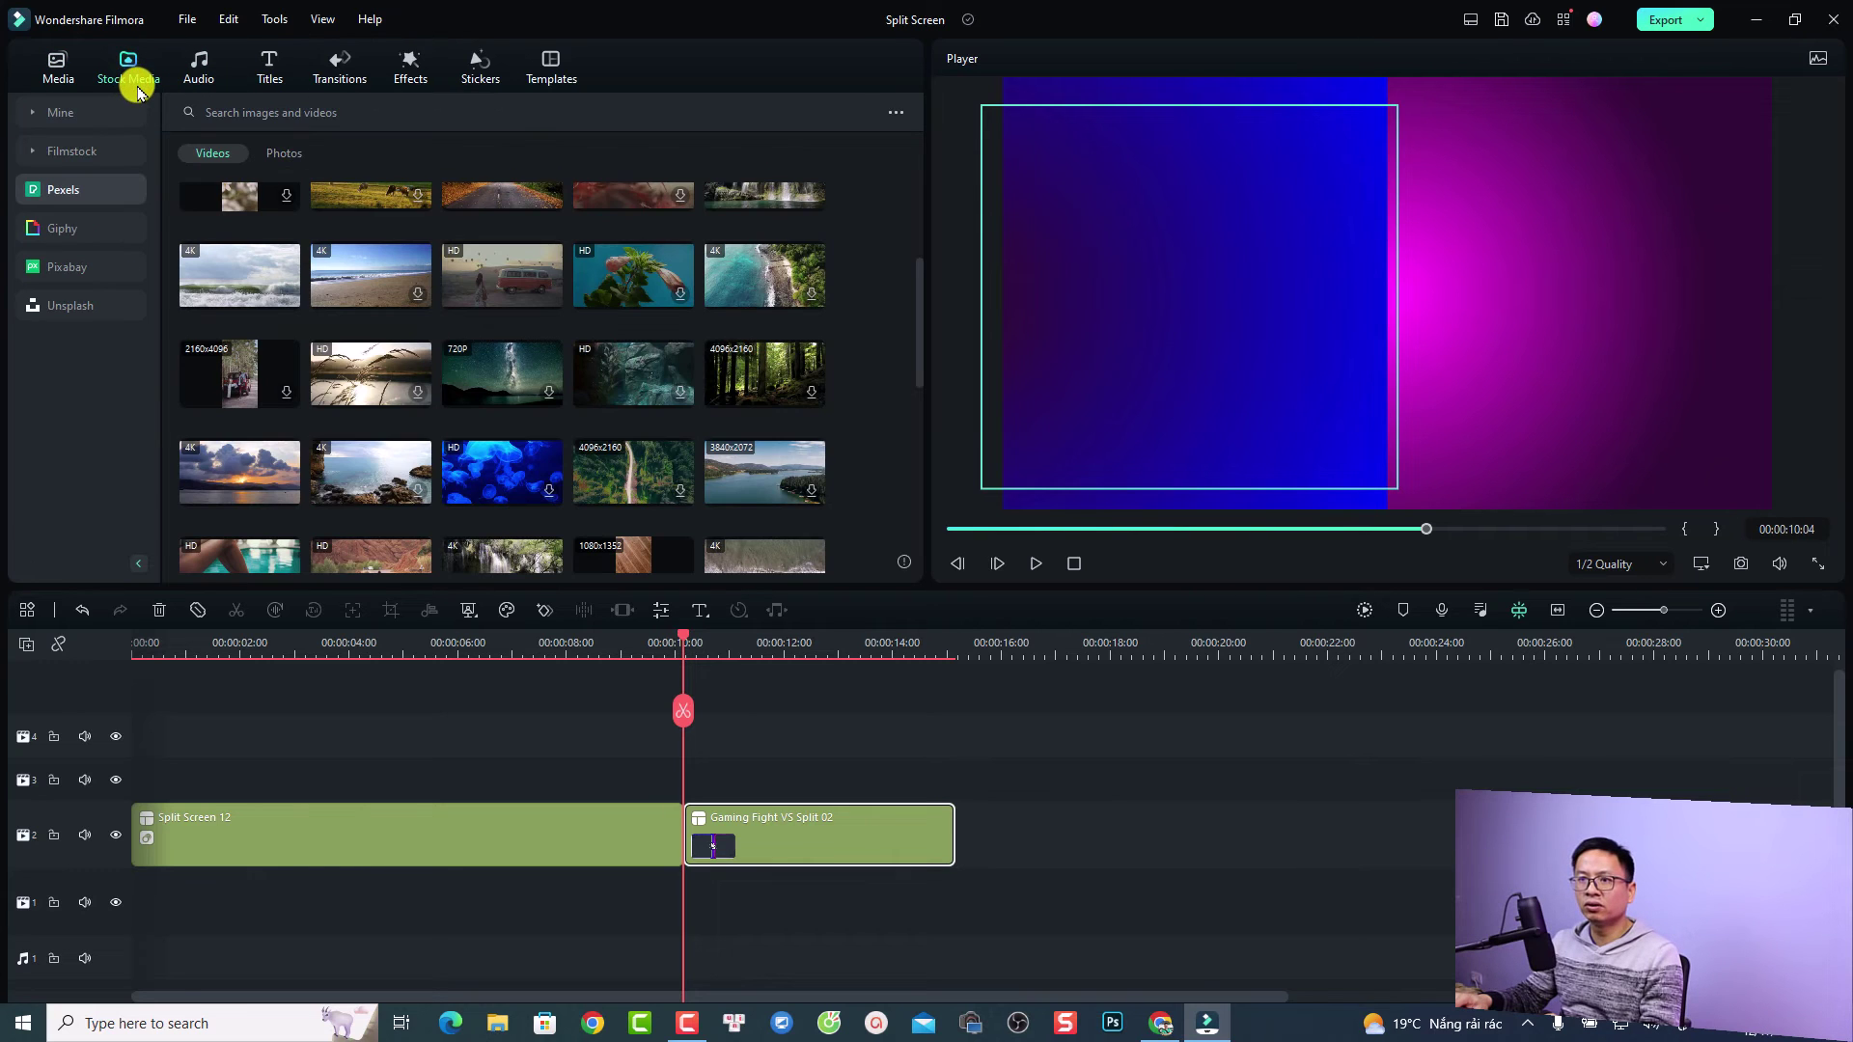
{"action": "scroll", "coordinate": [353, 355], "scroll_direction": "up", "scroll_amount": 3}
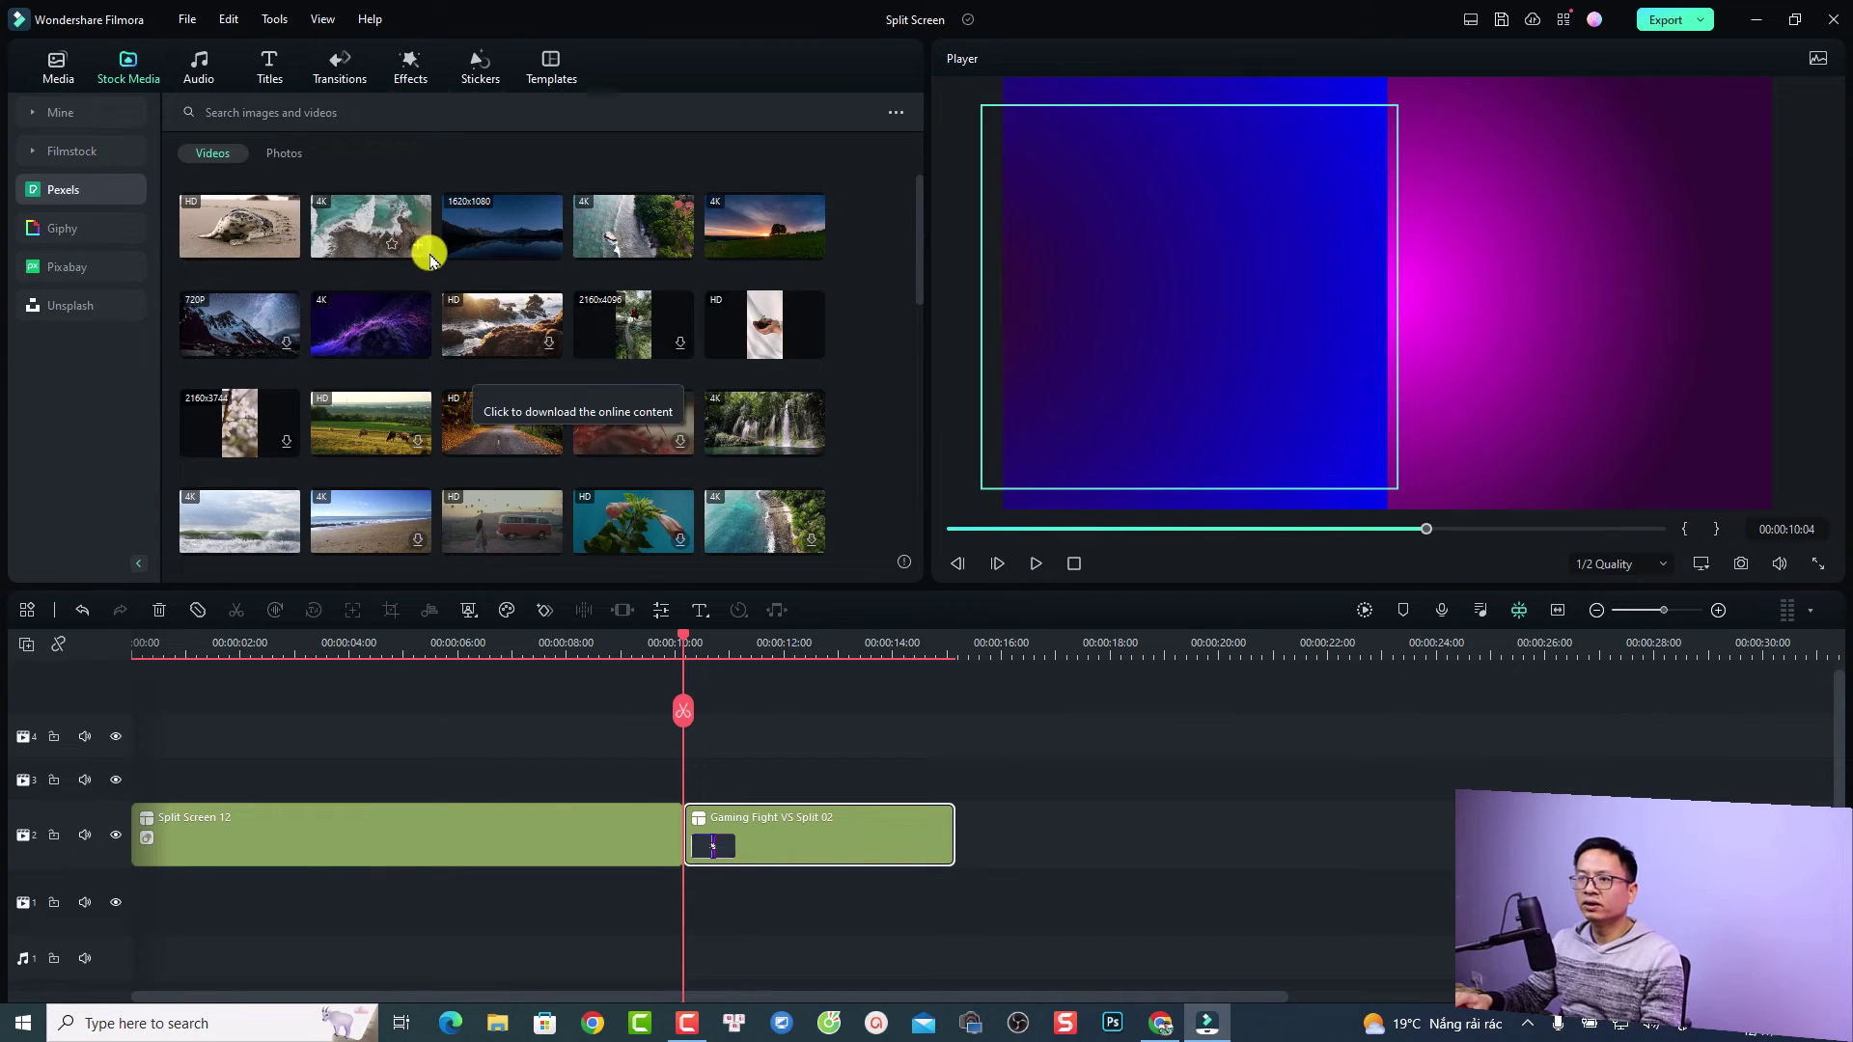
{"action": "left_click_drag", "start_coordinate": [464, 249], "coordinate": [1144, 249]}
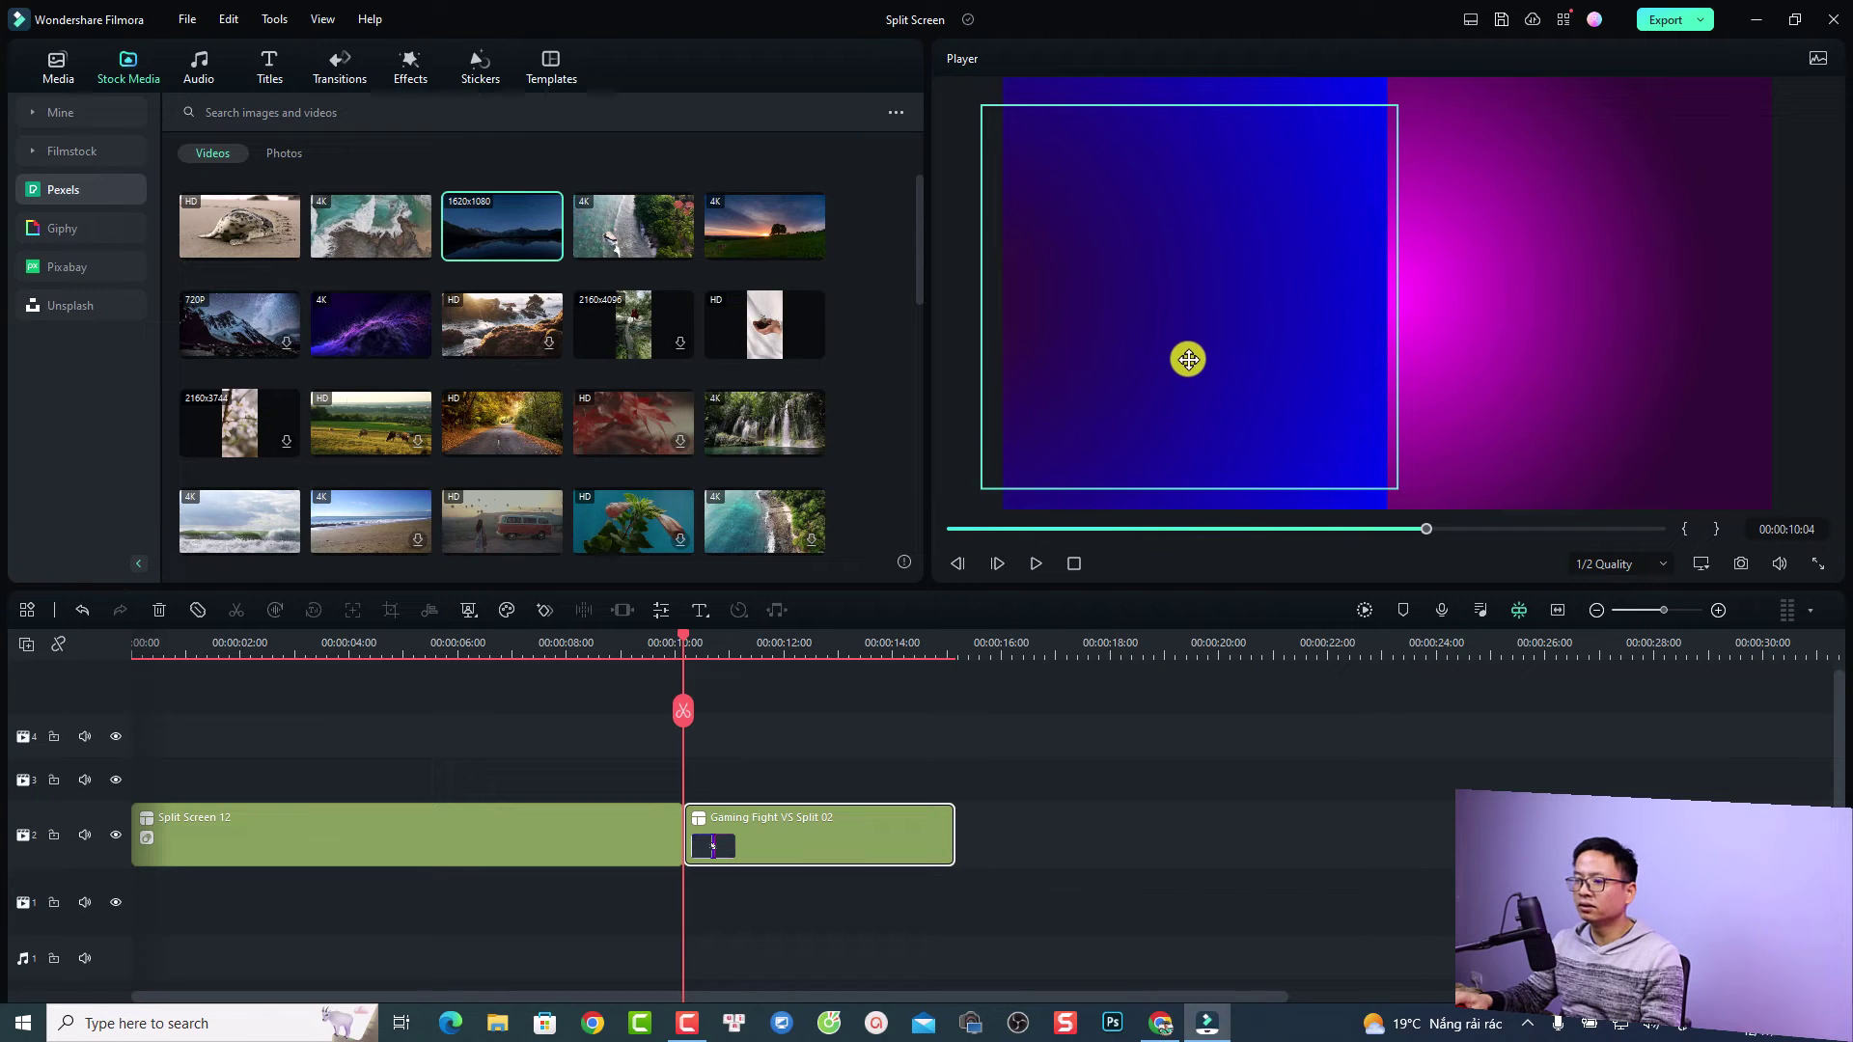
{"action": "left_click", "coordinate": [1035, 564]}
{"action": "key", "text": "space"}
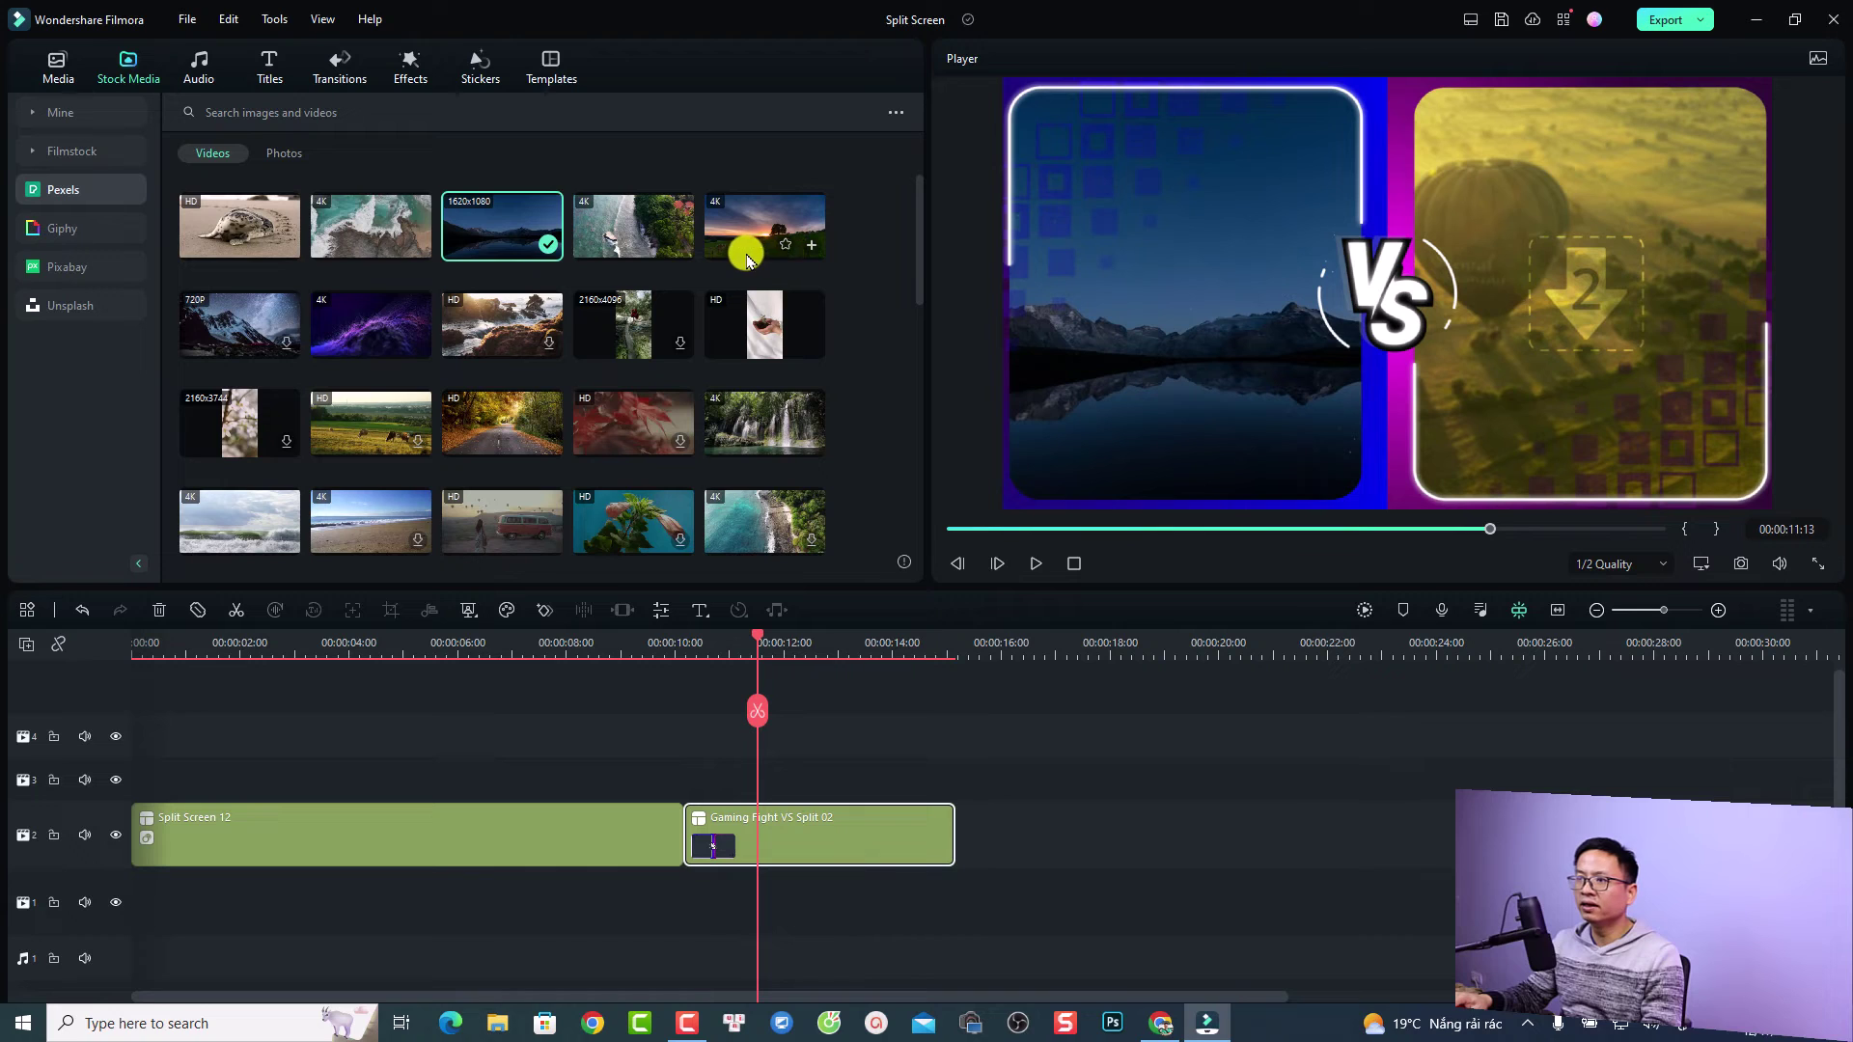
Fill slot 2 with the Pexels sunset-field video and play the VS split screen.
{"action": "left_click_drag", "start_coordinate": [744, 259], "coordinate": [1522, 380]}
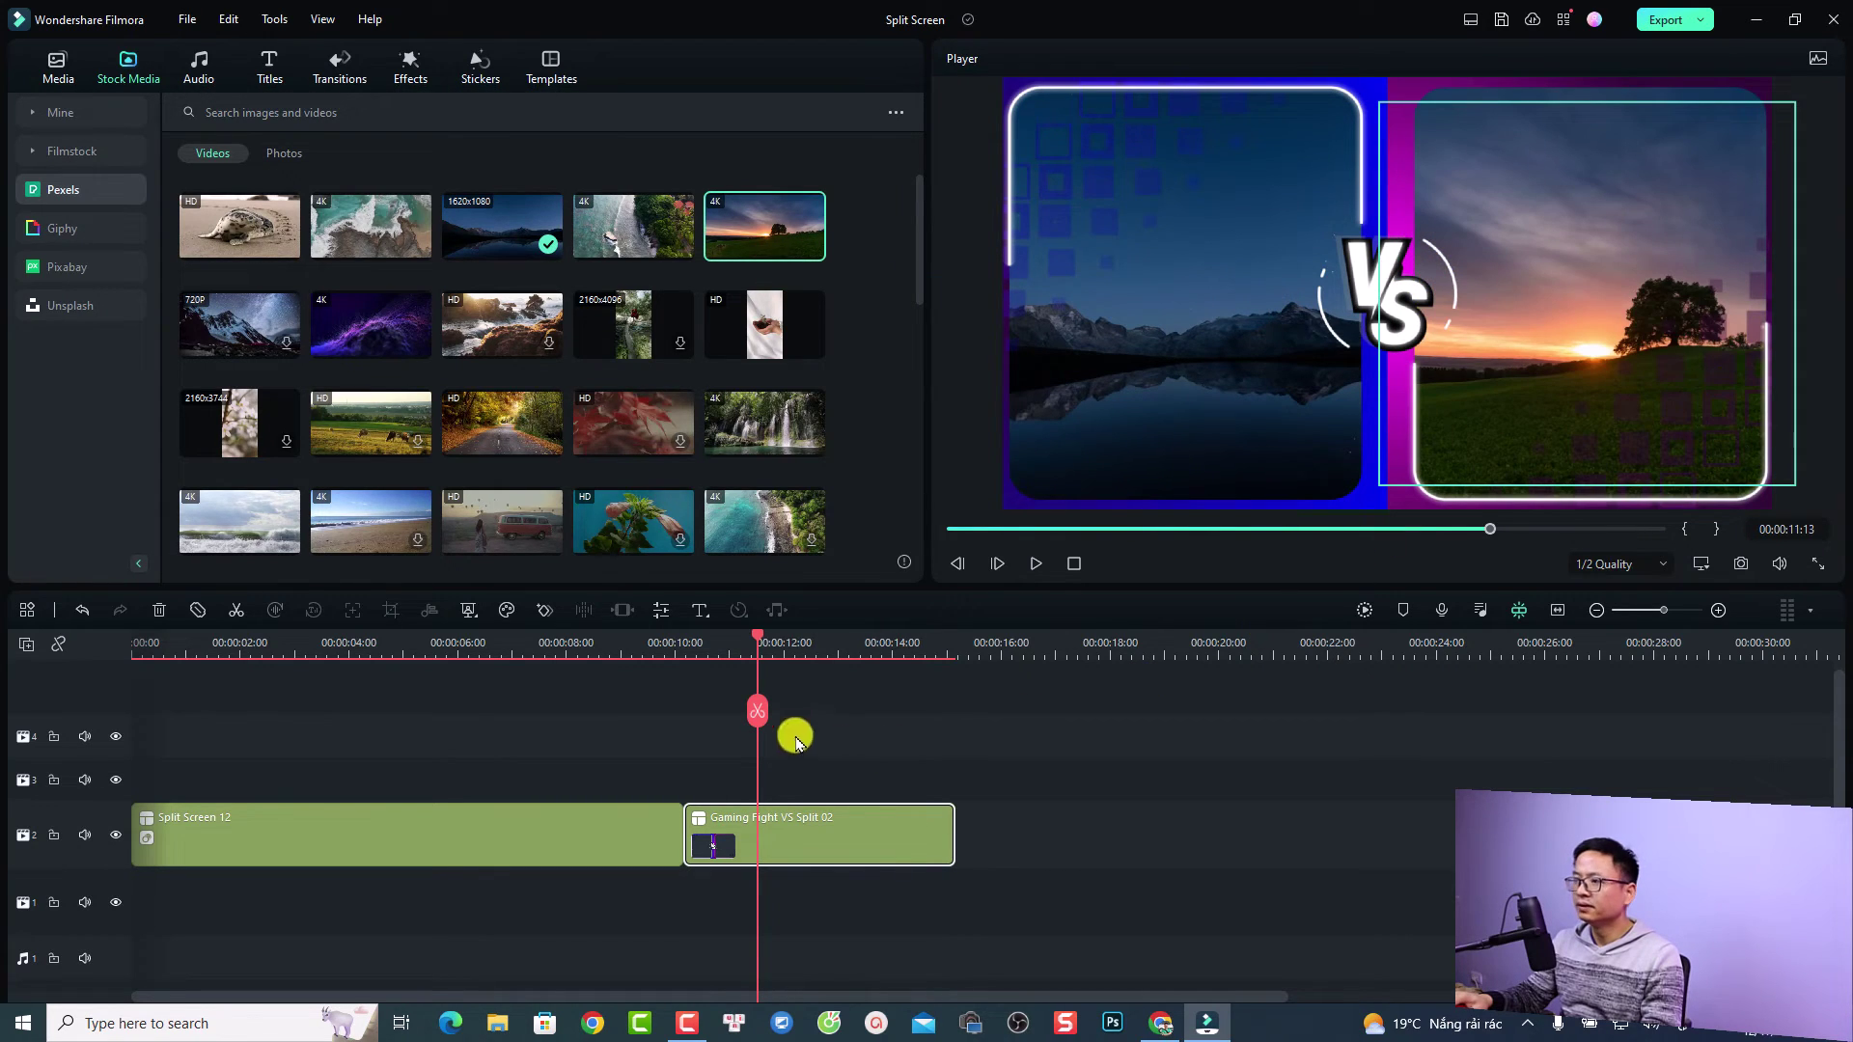
{"action": "left_click", "coordinate": [697, 644]}
{"action": "key", "text": "space"}
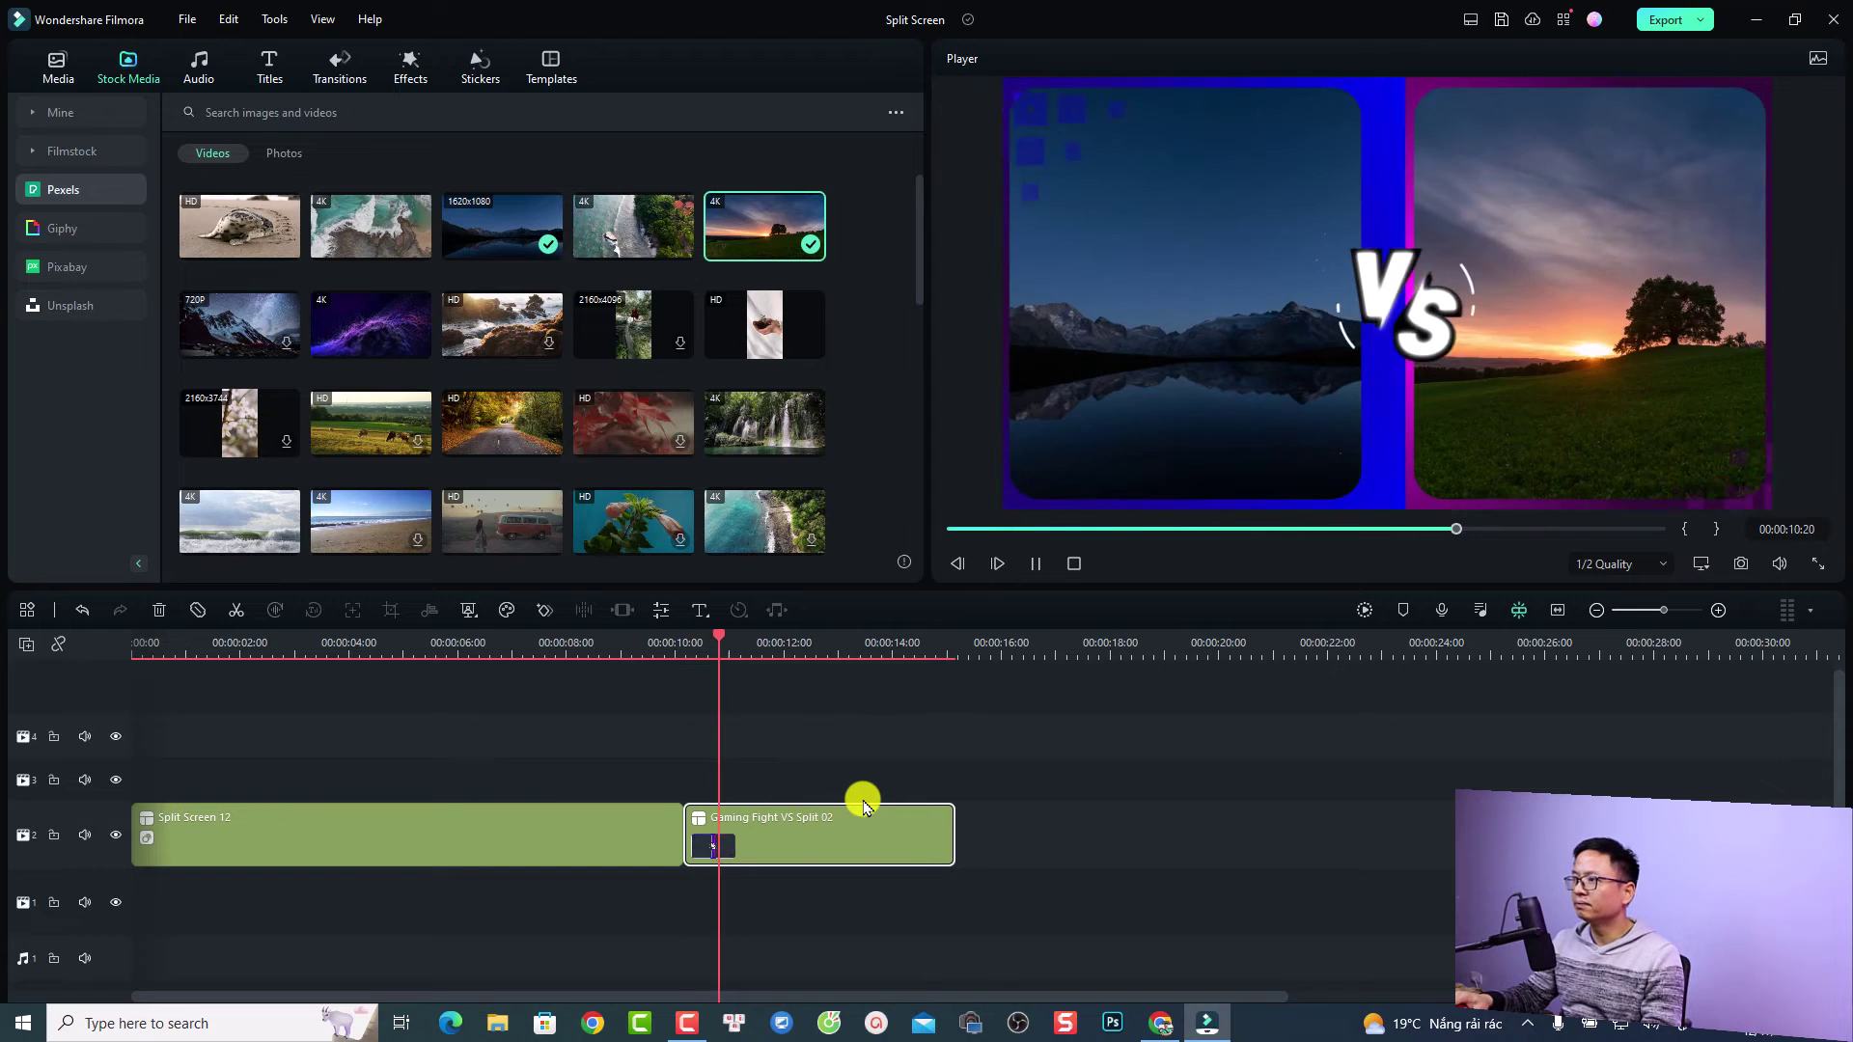